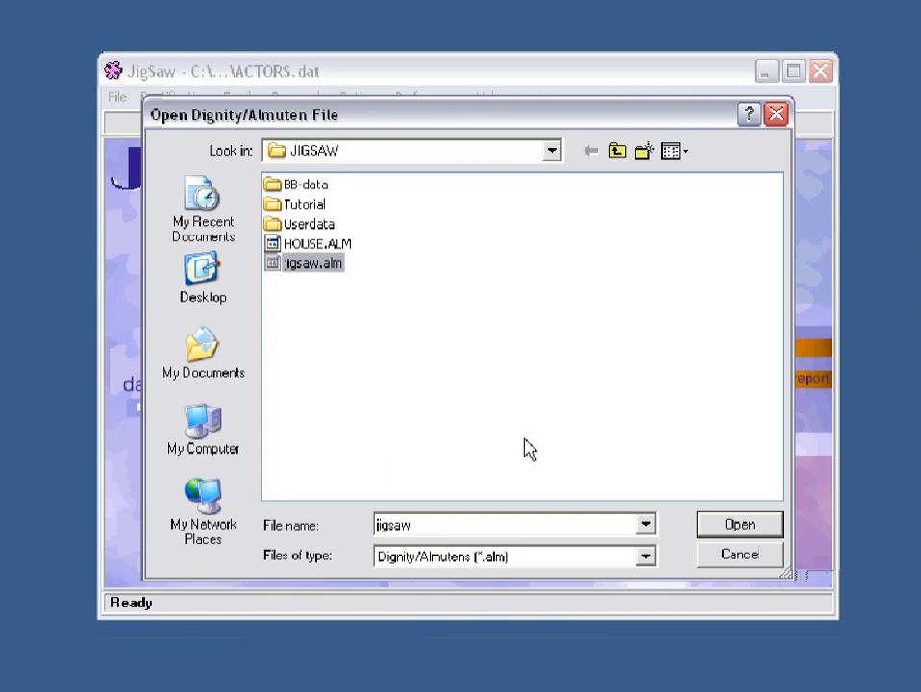
- Open the jigsaw.alm dignity/almuten file and display its Essential Dignities (Ptolemy) definition
click(739, 526)
drag(476, 100, 522, 87)
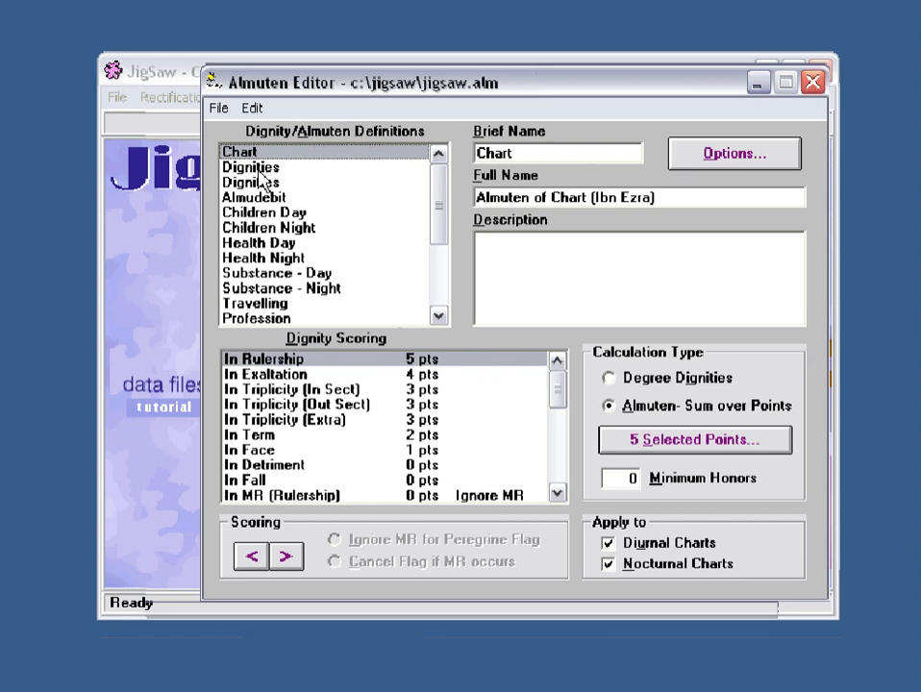
click(428, 213)
drag(438, 194, 334, 200)
click(286, 227)
click(271, 244)
click(258, 166)
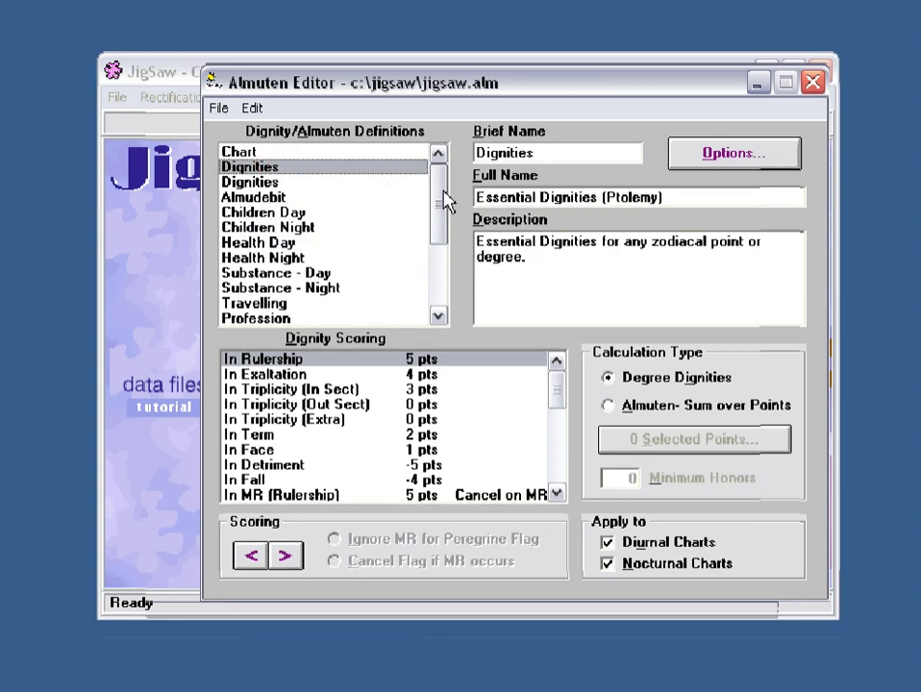
- Look over the file and definition editing commands and select the Profession almuten definition
click(219, 109)
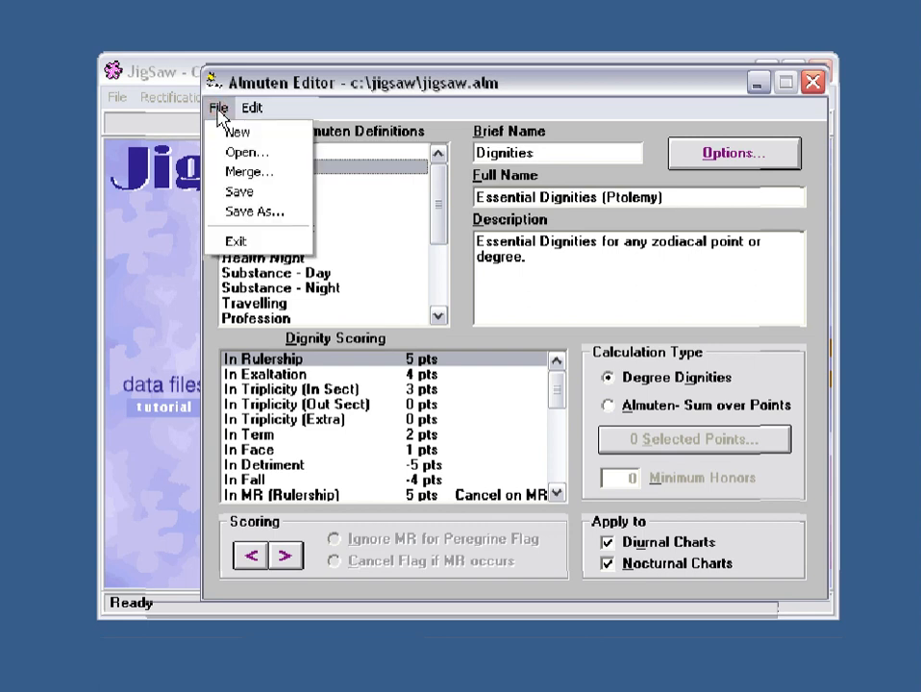
mouse_move(253, 113)
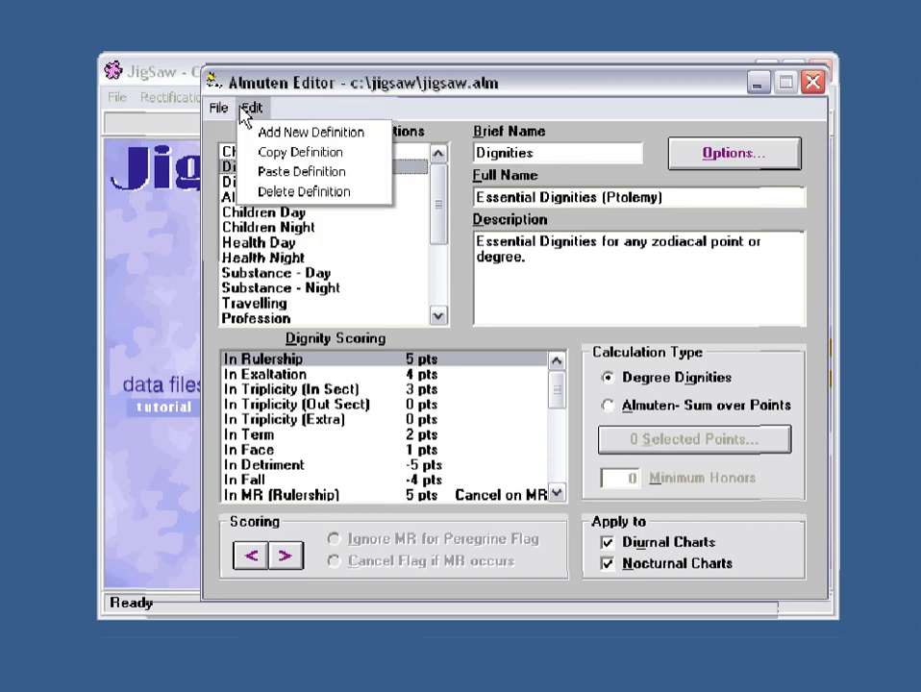
click(438, 225)
drag(438, 225, 442, 252)
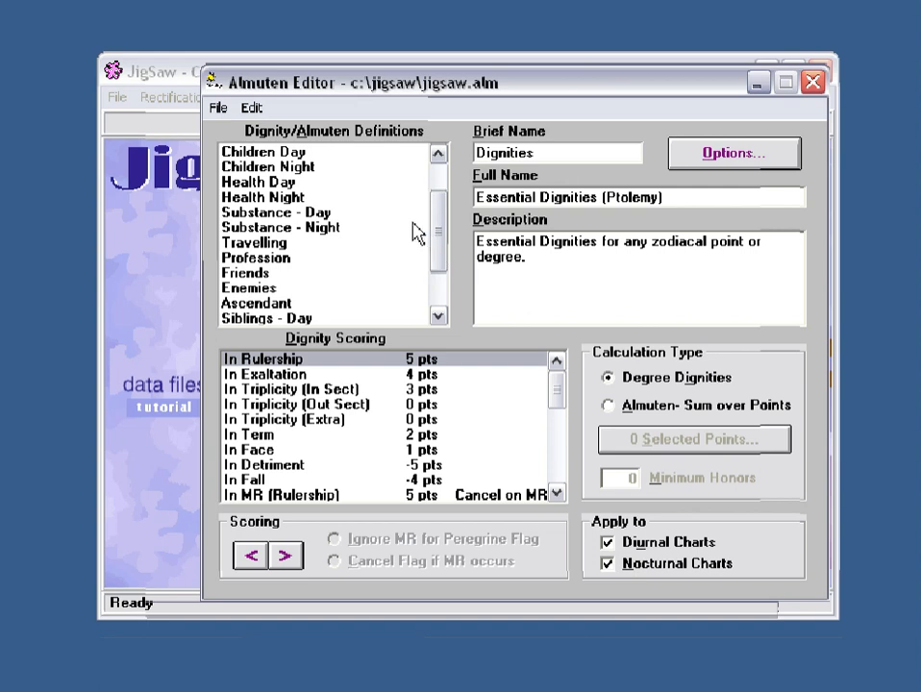
click(276, 261)
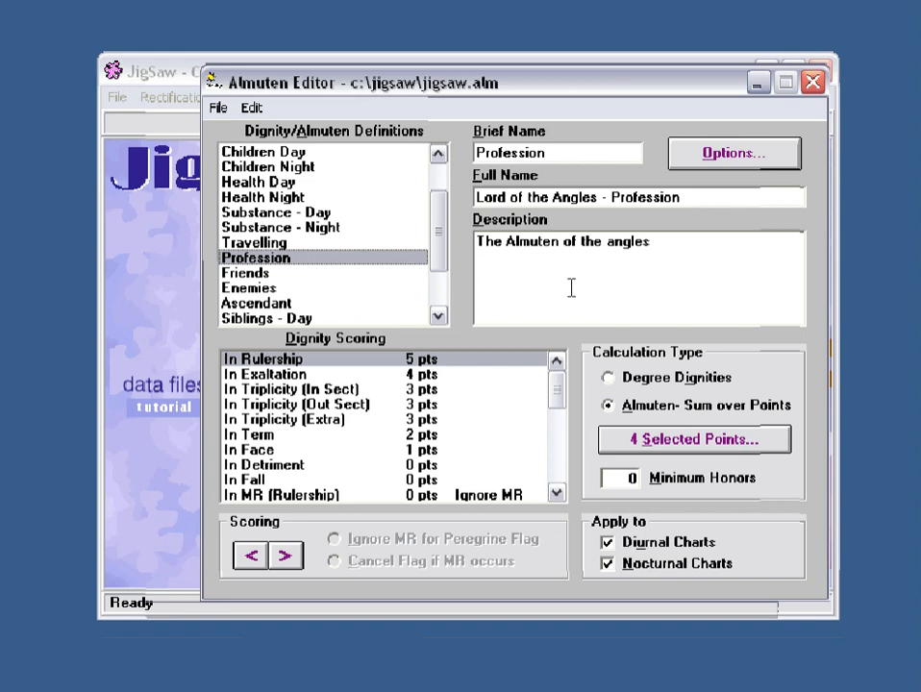
drag(548, 85, 521, 71)
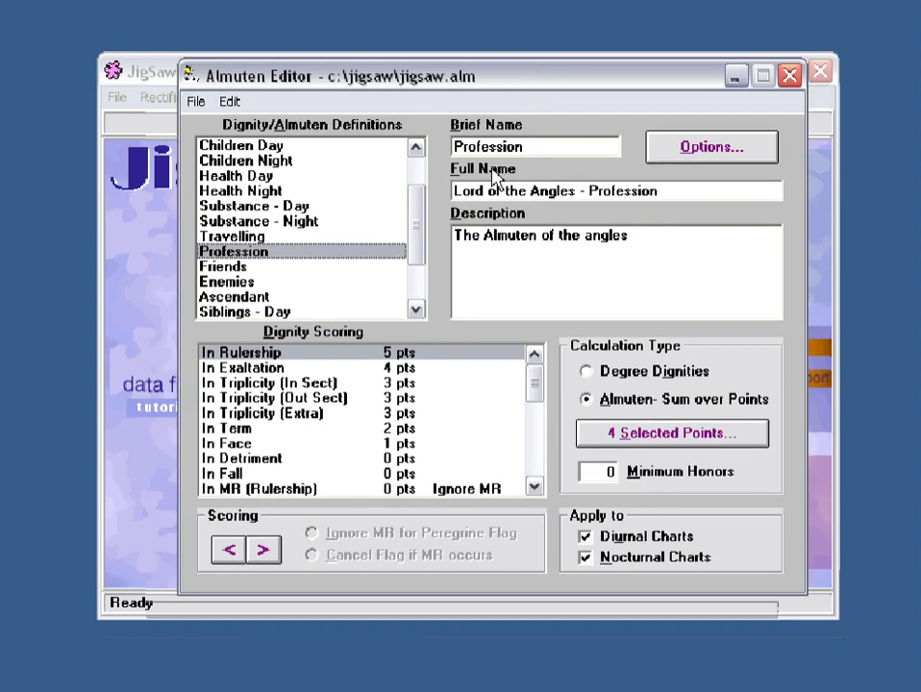
- Go through the Profession definition's scores for exaltation, the three triplicity entries, term and face
click(402, 367)
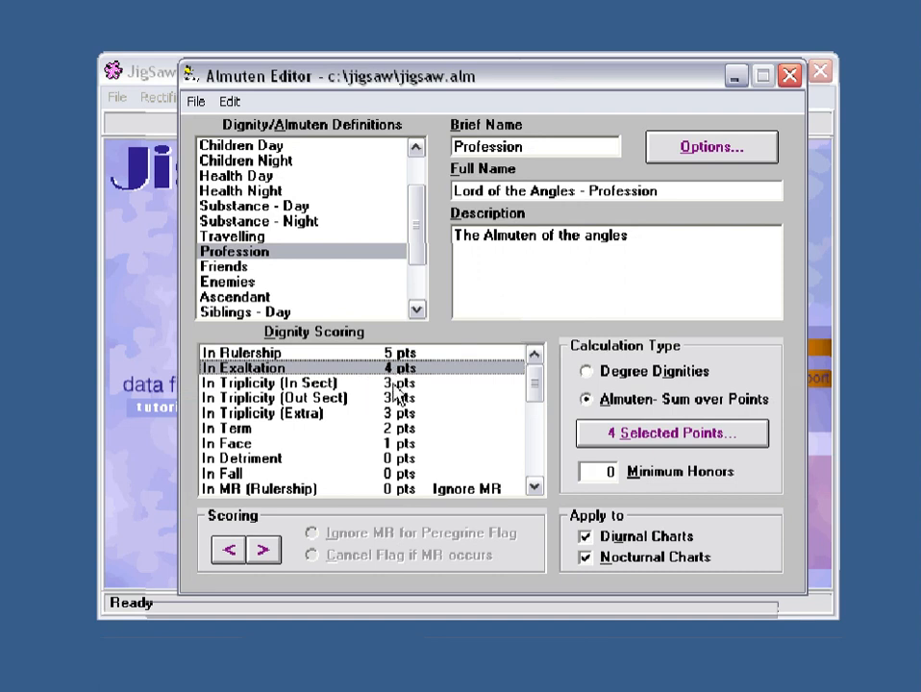
click(398, 384)
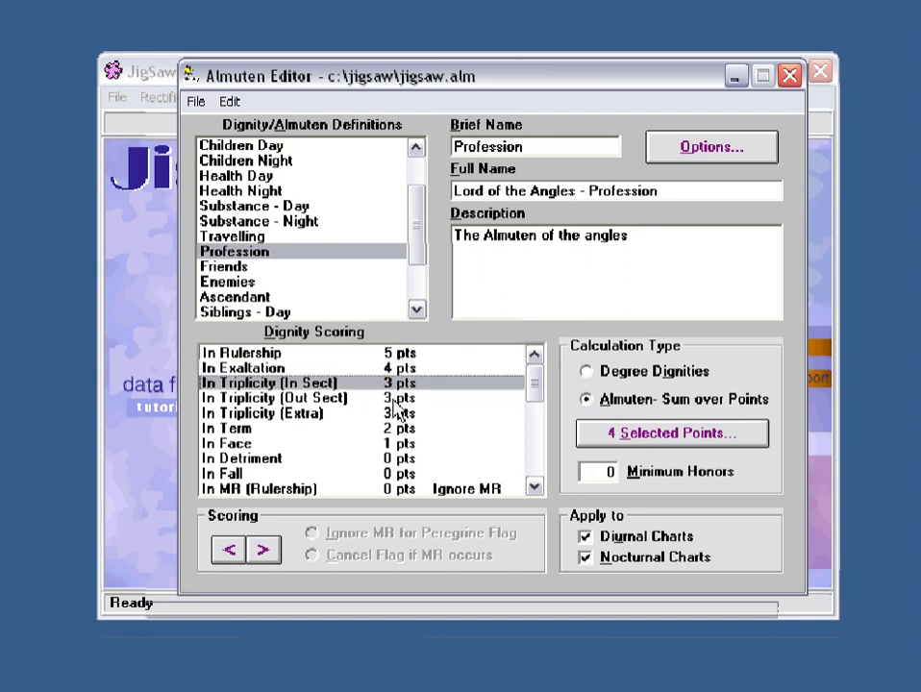
click(400, 398)
click(407, 415)
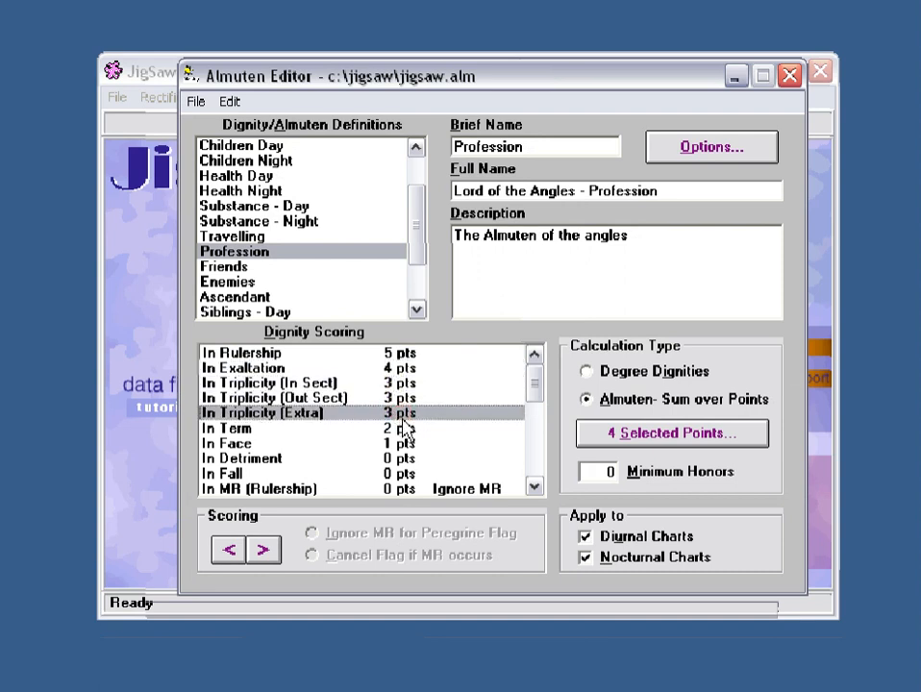
click(402, 429)
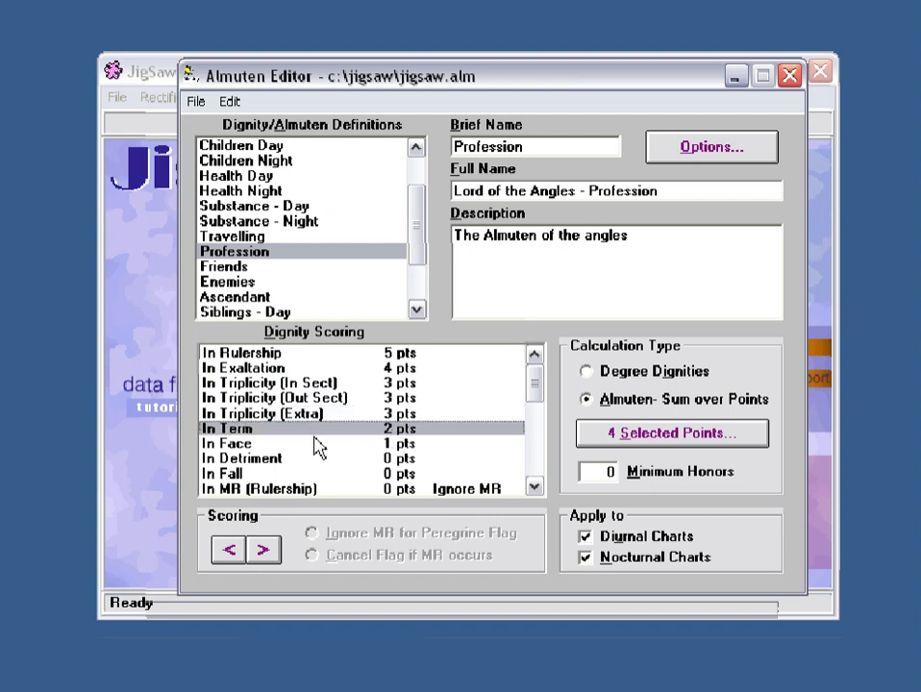
click(404, 446)
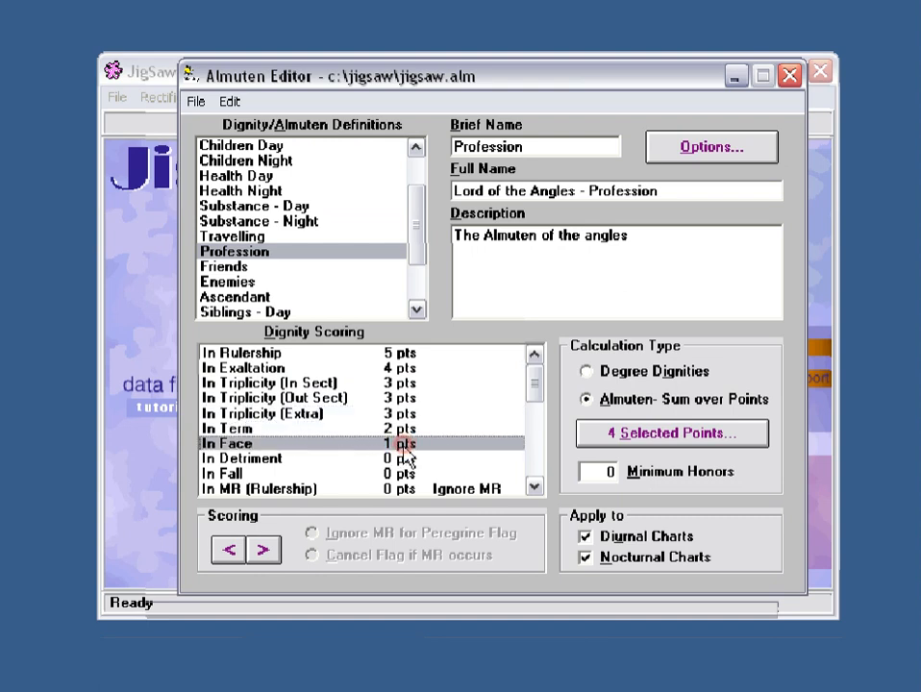
- Lower the In Face score to 0 points and restore it to 1 point
click(233, 552)
click(263, 553)
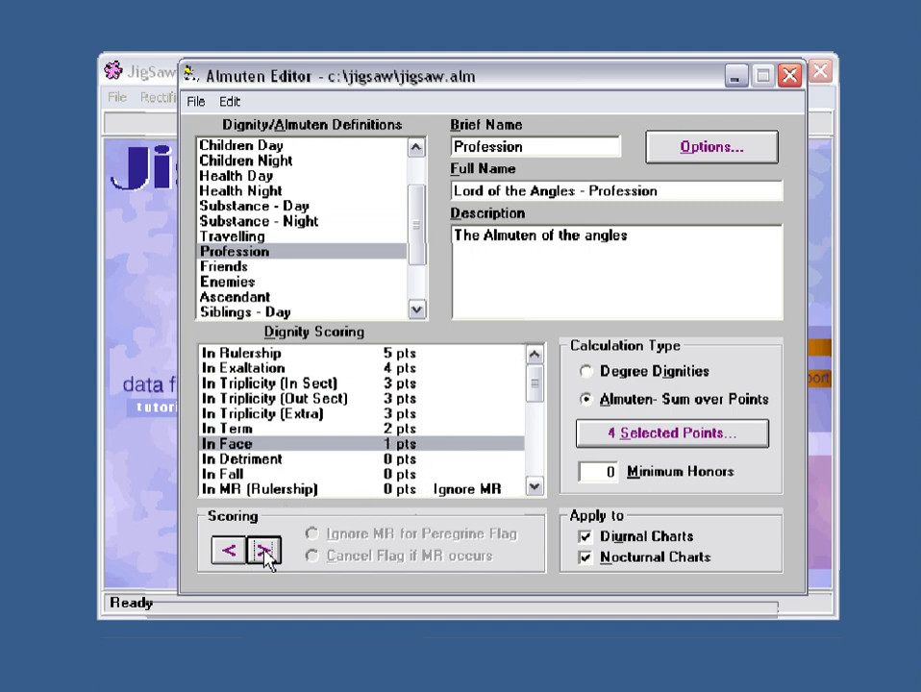
click(229, 554)
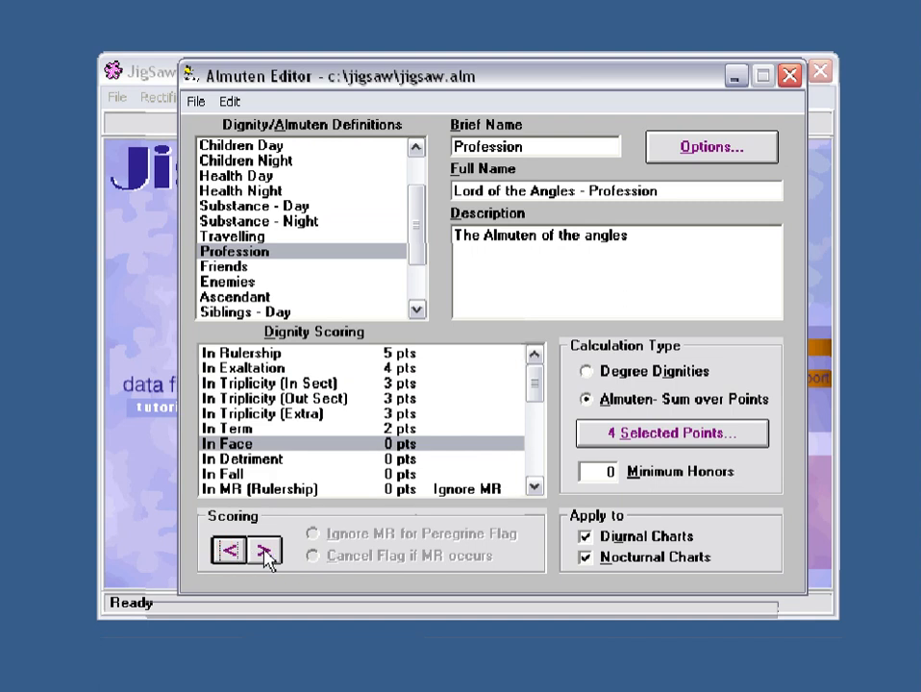
click(265, 553)
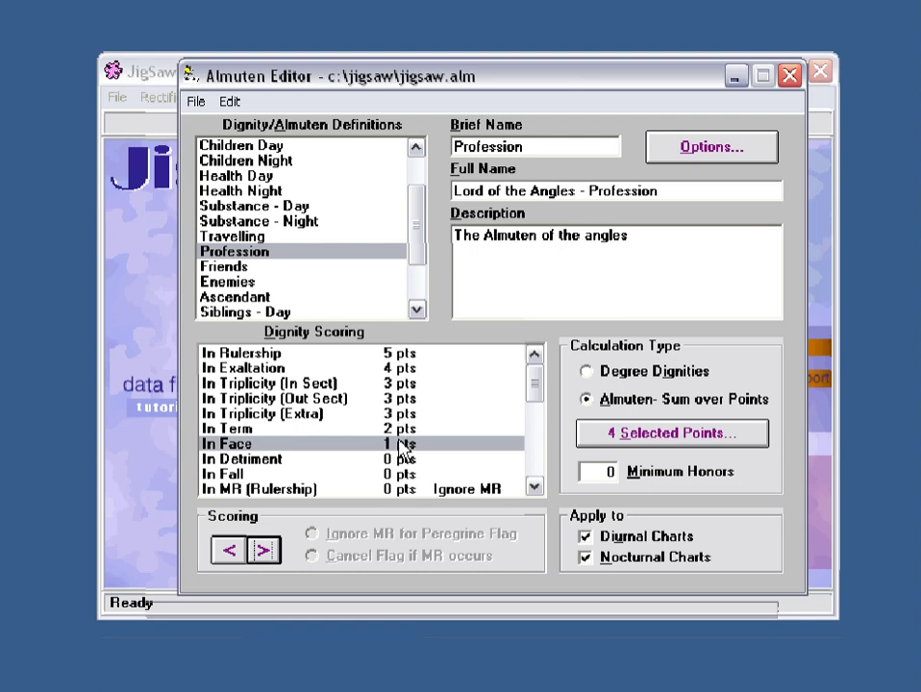
- Set the In Triplicity (Out Sect) and In Triplicity (Extra) scores to 0 points each
click(330, 384)
click(322, 397)
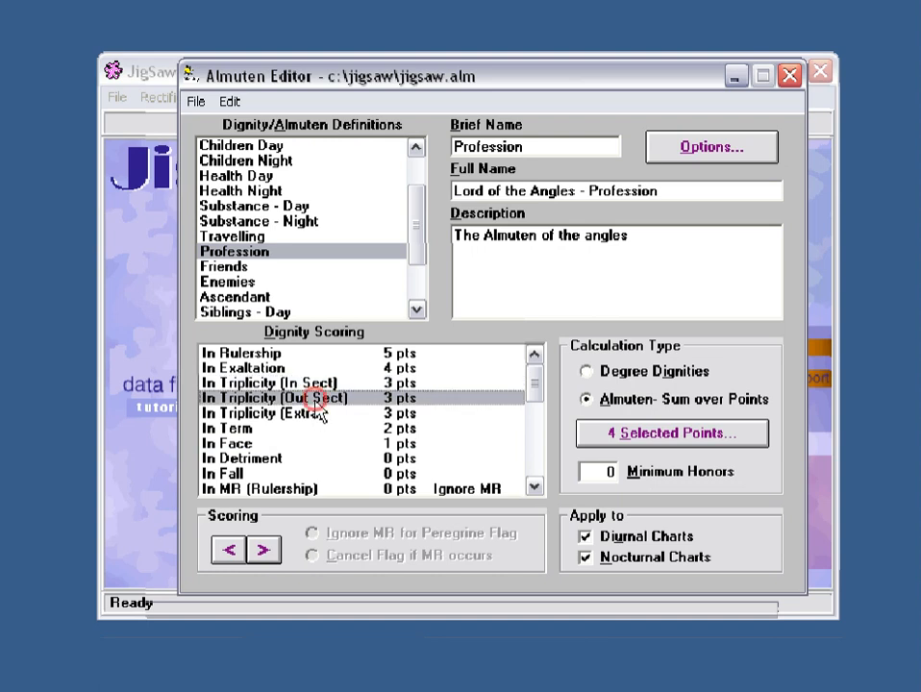
click(320, 413)
click(322, 402)
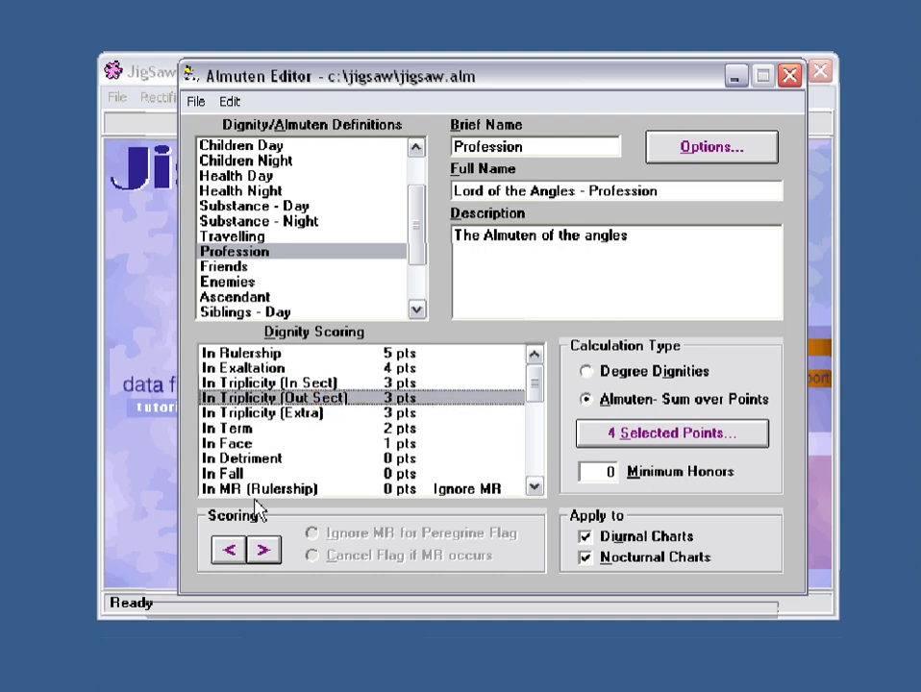
click(230, 556)
click(230, 553)
click(230, 553)
click(288, 414)
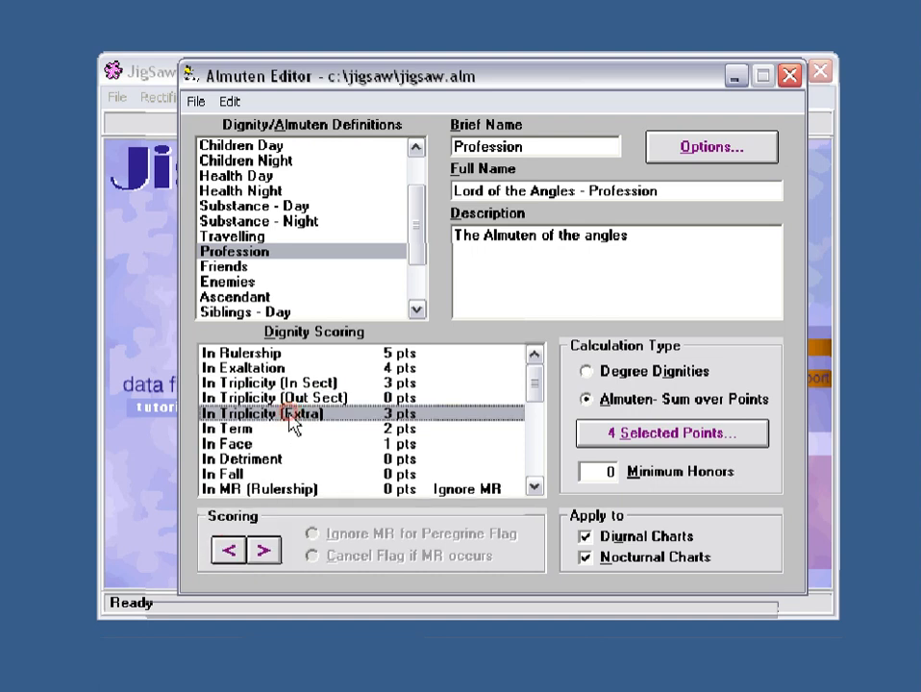
click(230, 553)
click(230, 553)
click(230, 553)
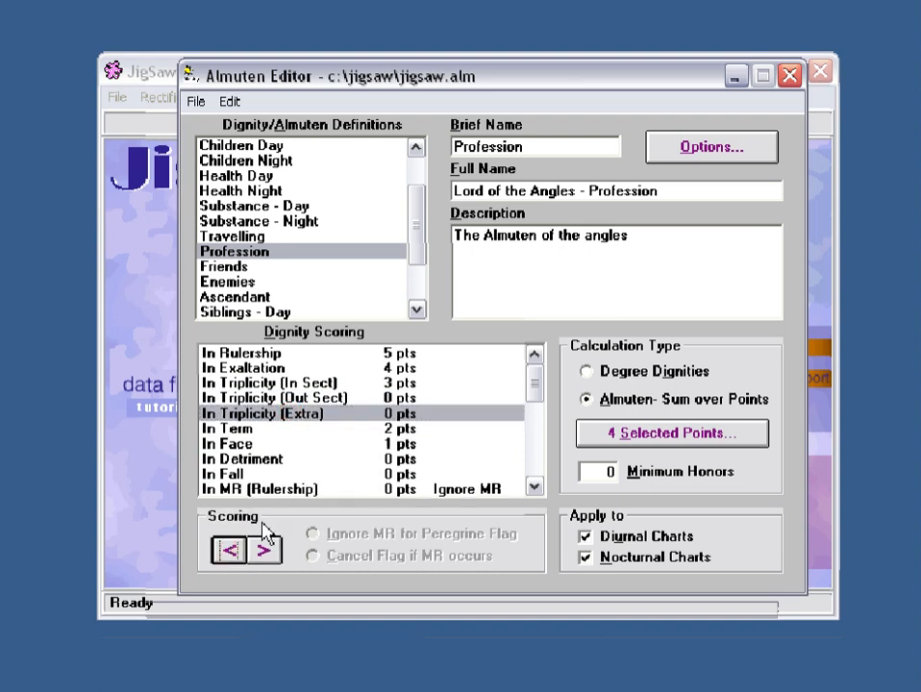
- Restore the In Triplicity (Extra) and In Triplicity (Out Sect) scores to 3 points each
click(263, 552)
click(263, 552)
click(265, 554)
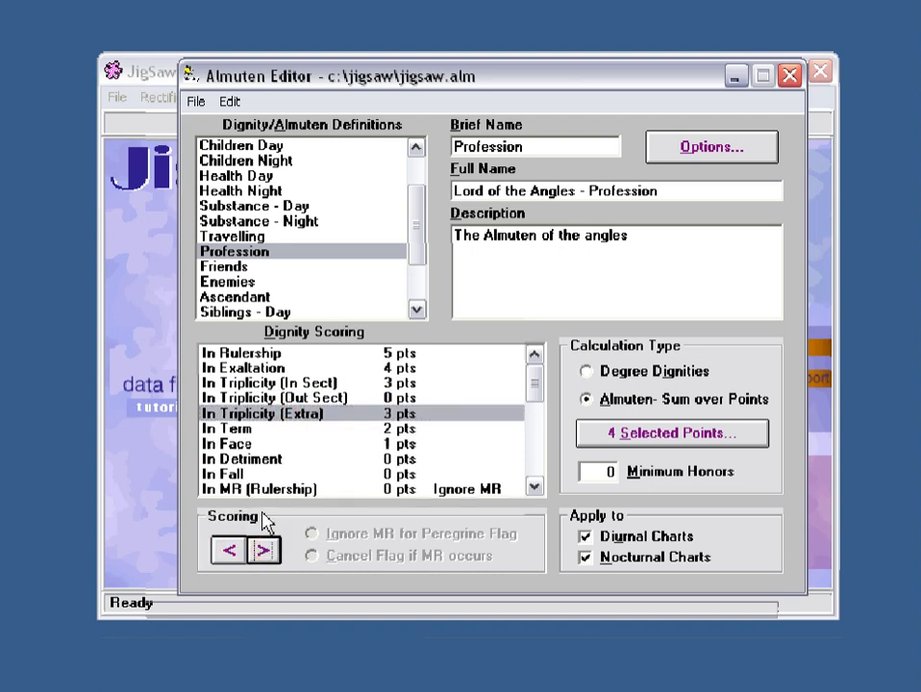
click(328, 399)
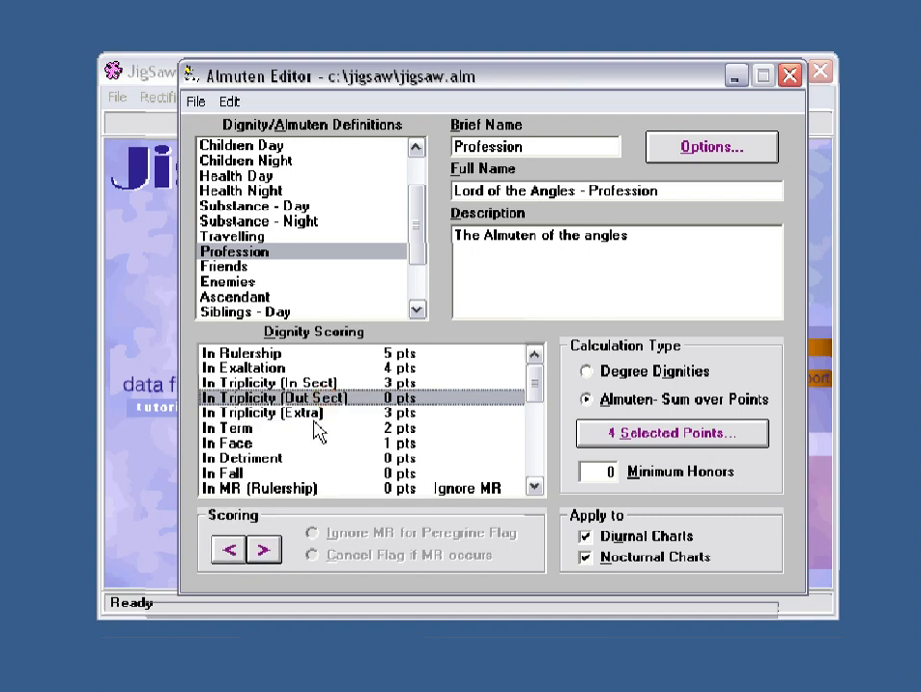
click(273, 552)
click(273, 552)
click(274, 553)
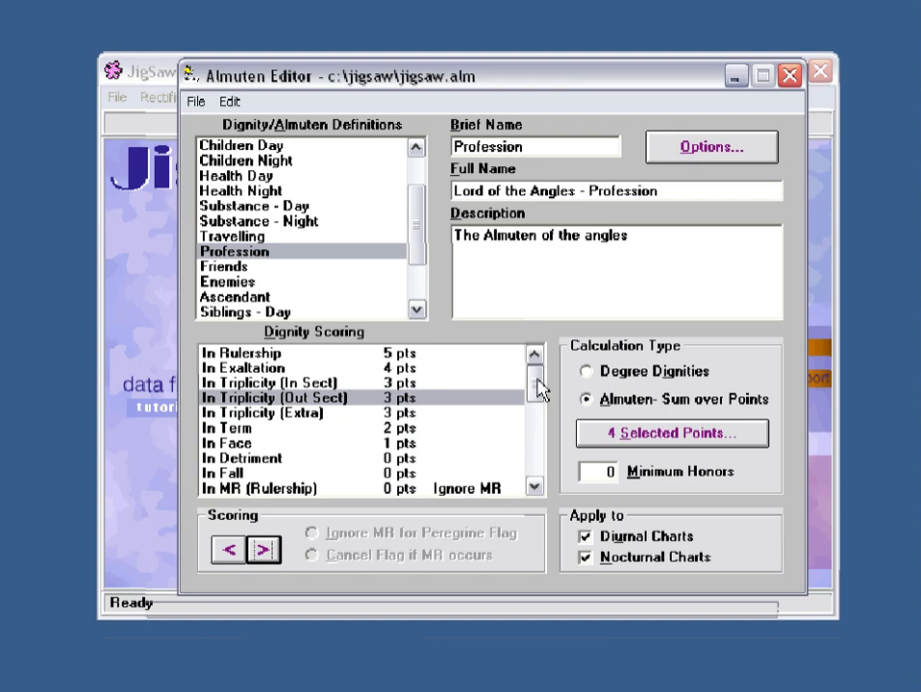
- Try a penalty of -3 points for In Detriment and return its score to 0 points
mouse_move(539, 388)
mouse_down()
mouse_move(536, 378)
mouse_move(537, 404)
mouse_up()
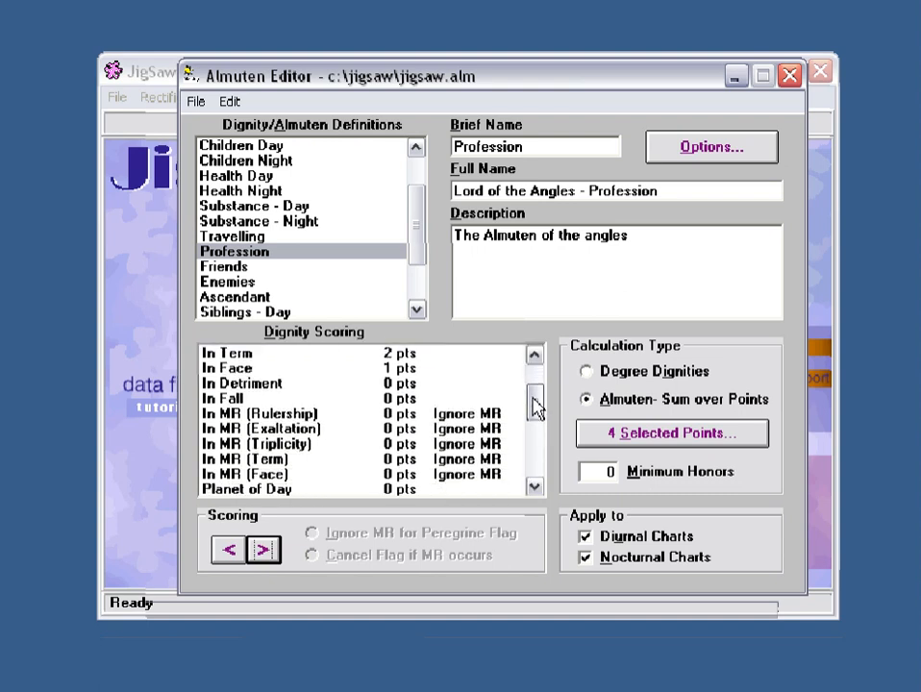
click(533, 396)
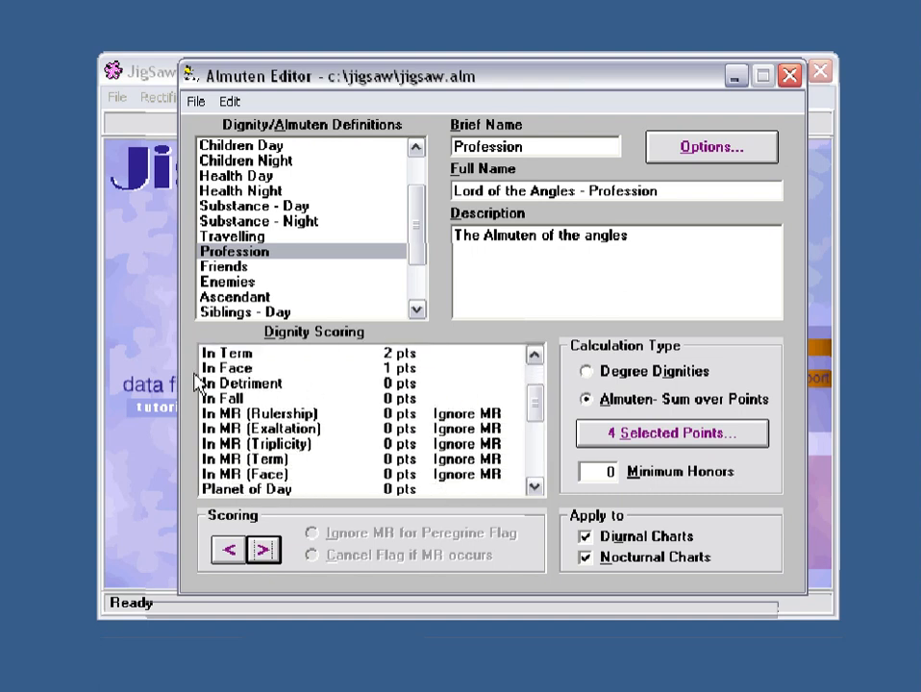
click(228, 549)
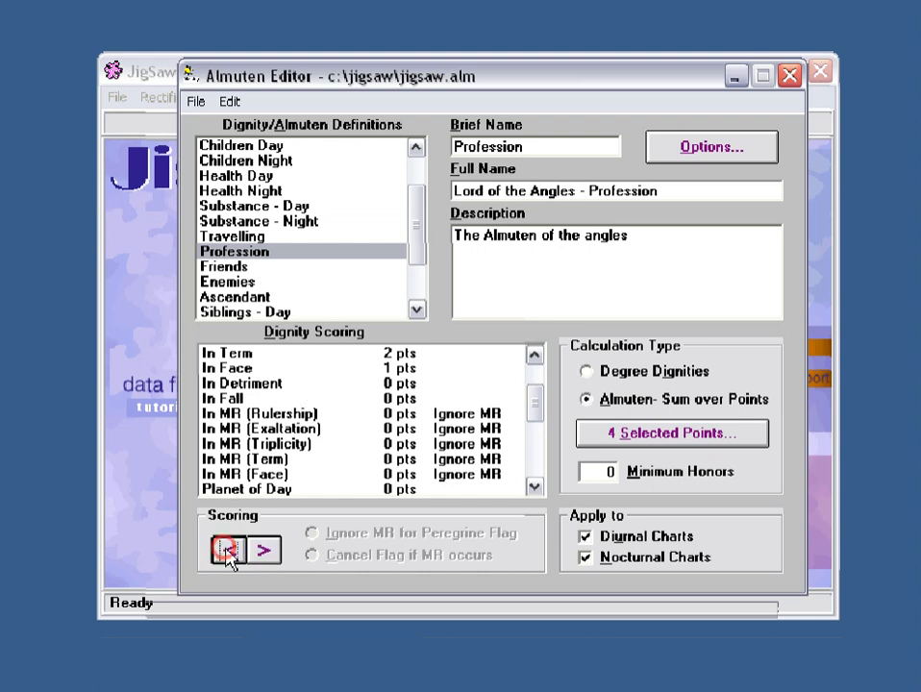
click(287, 384)
click(228, 556)
click(228, 556)
click(228, 556)
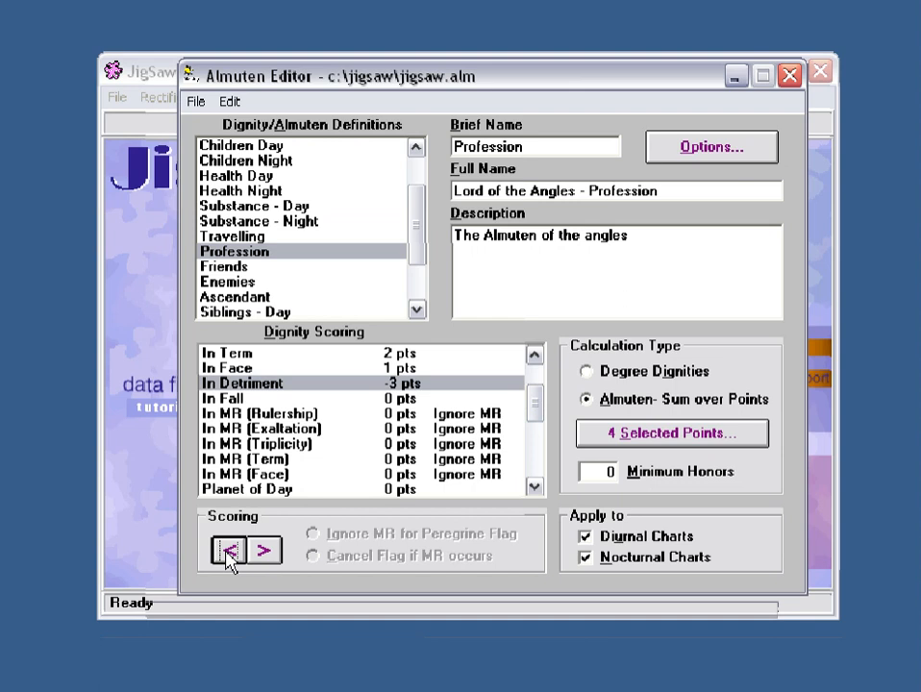
click(265, 556)
click(266, 556)
click(266, 556)
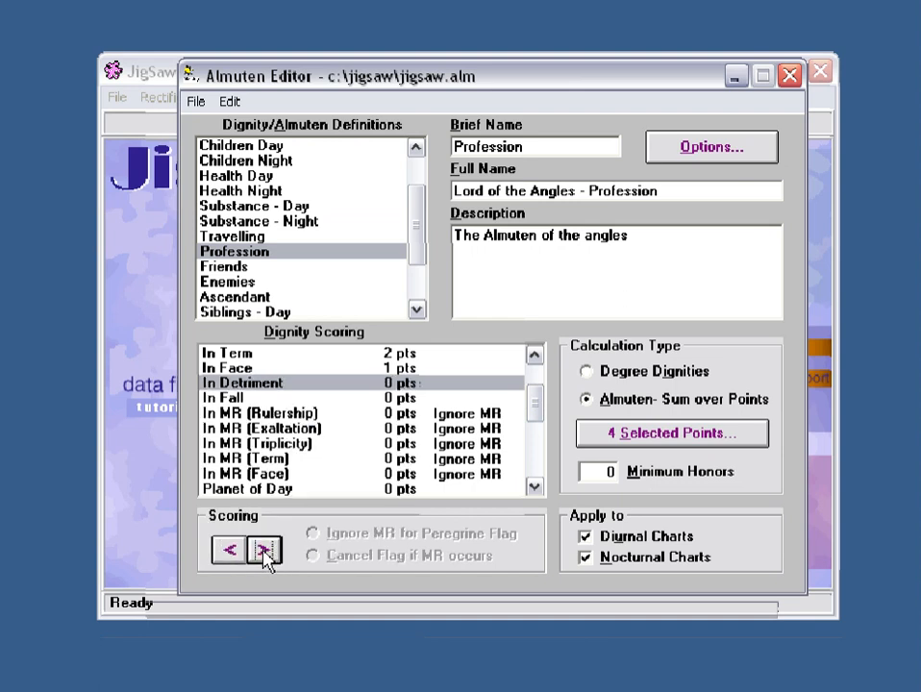
- Return the In Triplicity (Out Sect) score to 3 points
drag(533, 403, 541, 385)
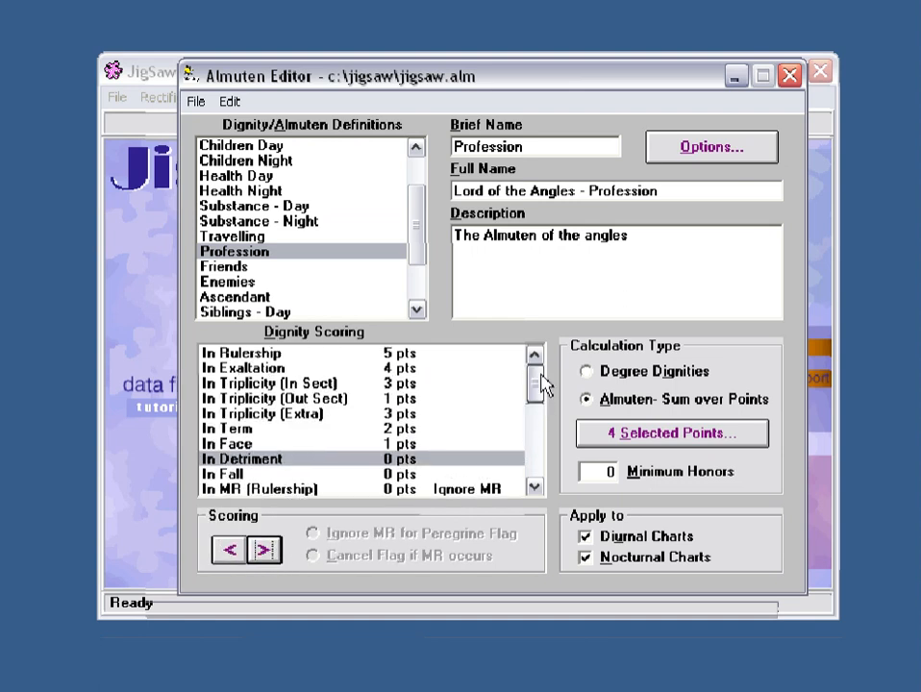
click(327, 398)
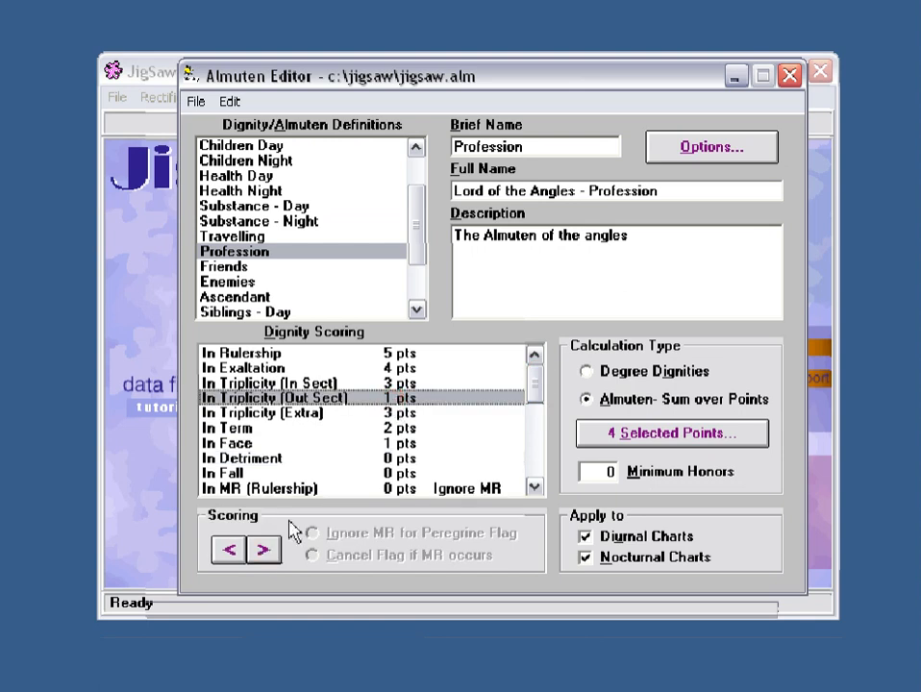
click(265, 556)
click(266, 556)
- Examine the mutual reception entries for rulership, exaltation and triplicity and their peregrine flag handling
mouse_move(539, 403)
mouse_down()
mouse_move(531, 419)
mouse_move(524, 411)
mouse_up()
click(477, 398)
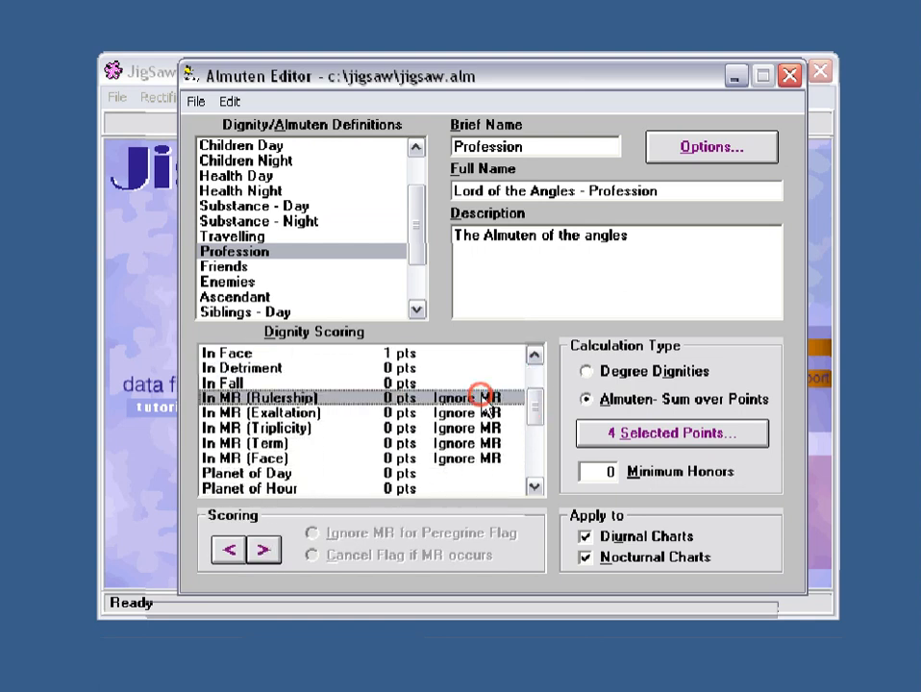
click(469, 412)
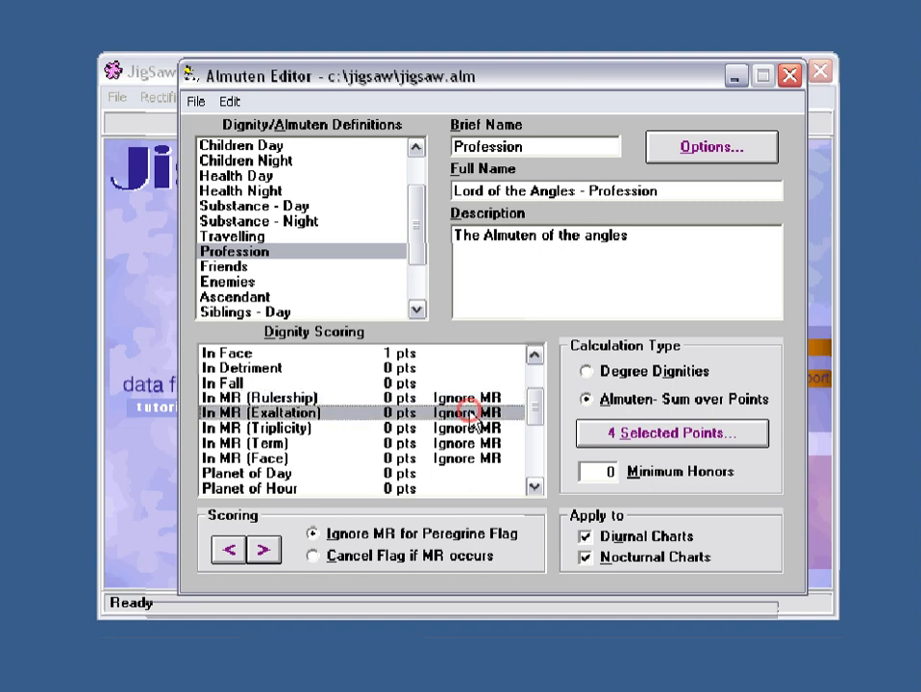
drag(542, 424, 536, 430)
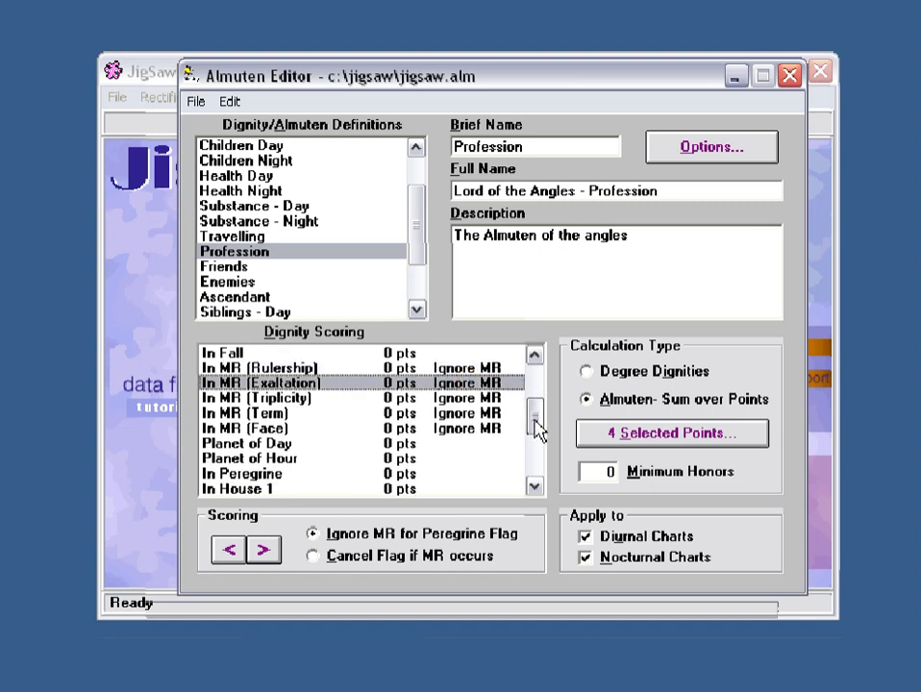
click(461, 404)
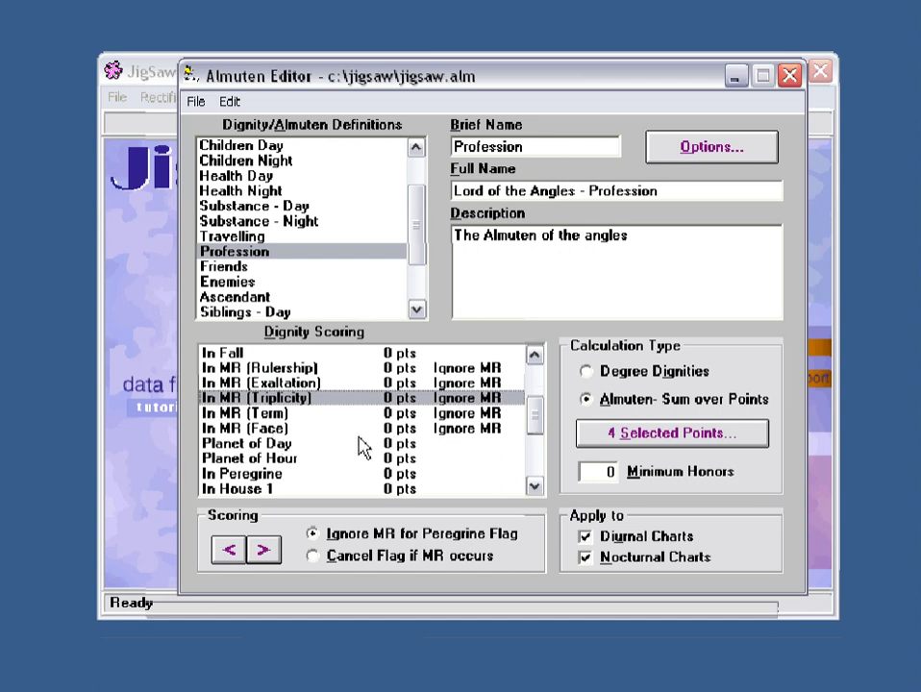
- Try a positive score for Planet of Day and return it to 0 points
click(393, 445)
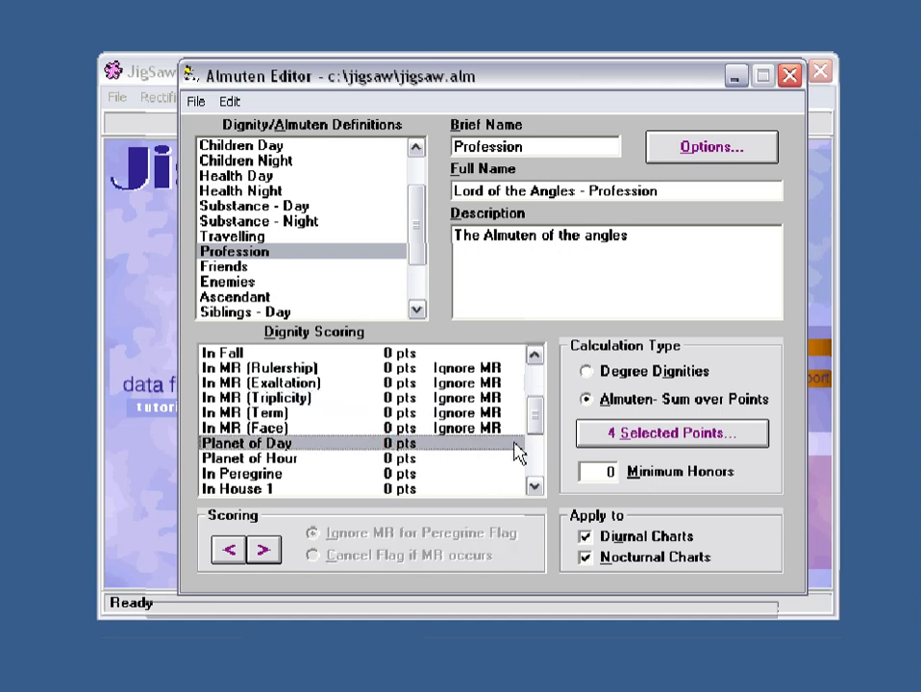
click(267, 552)
click(266, 553)
click(230, 553)
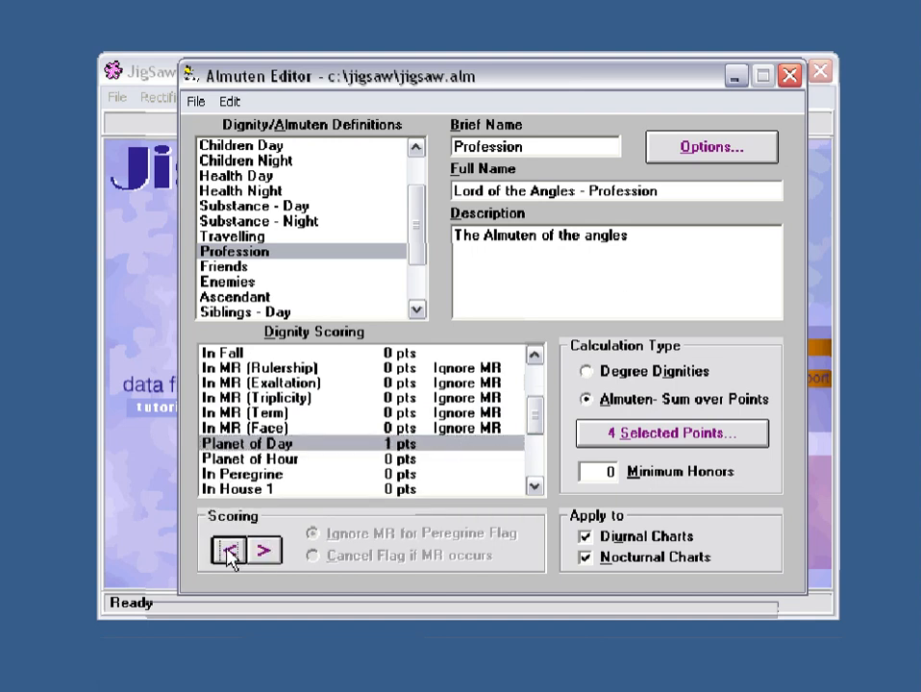
click(230, 553)
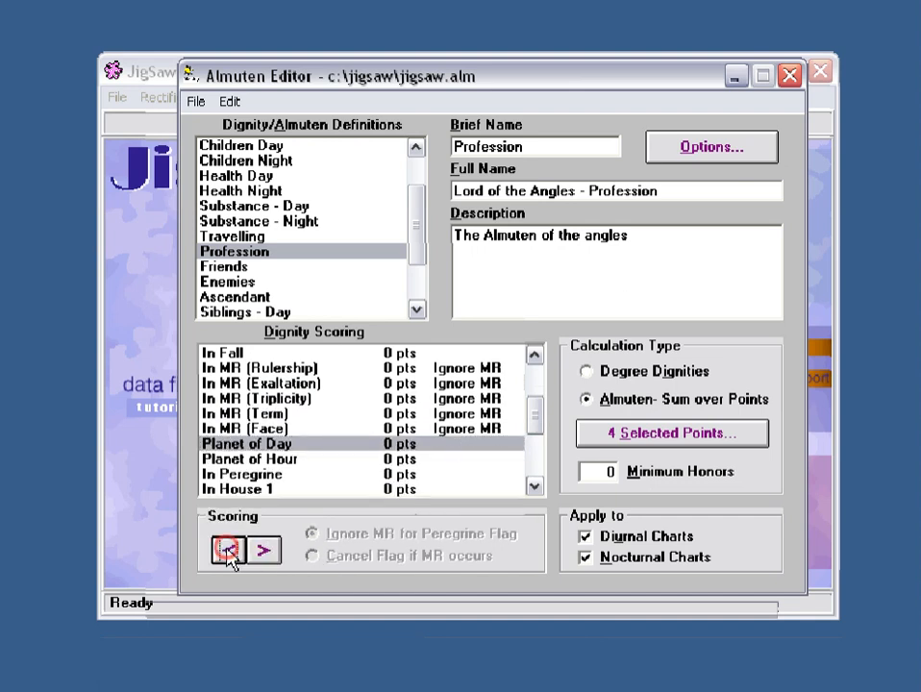
- Try a penalty of -3 points for In Peregrine and return its score to 0 points
click(395, 460)
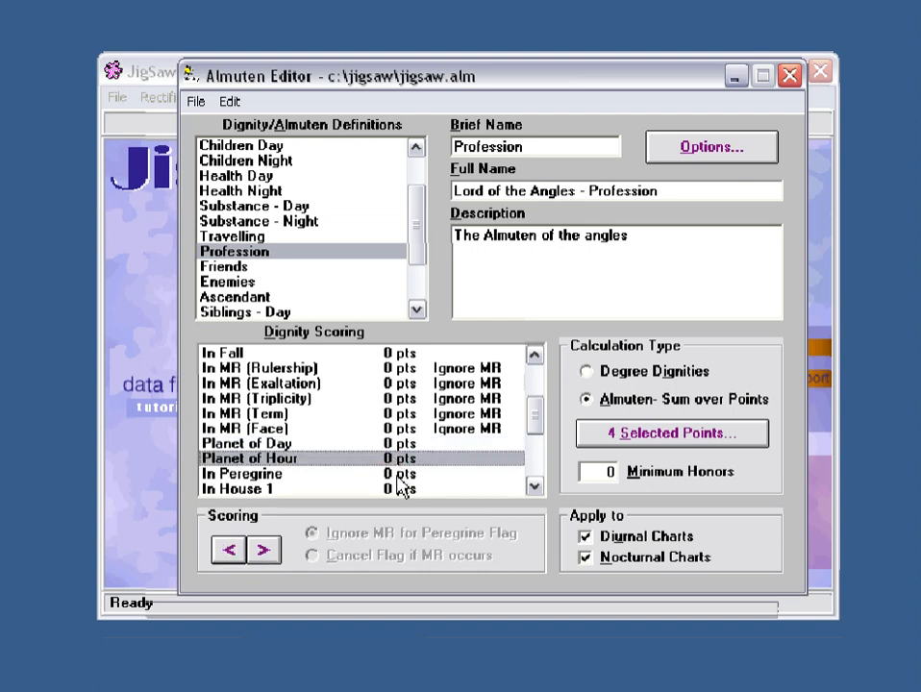
click(368, 476)
click(234, 551)
click(234, 551)
click(233, 551)
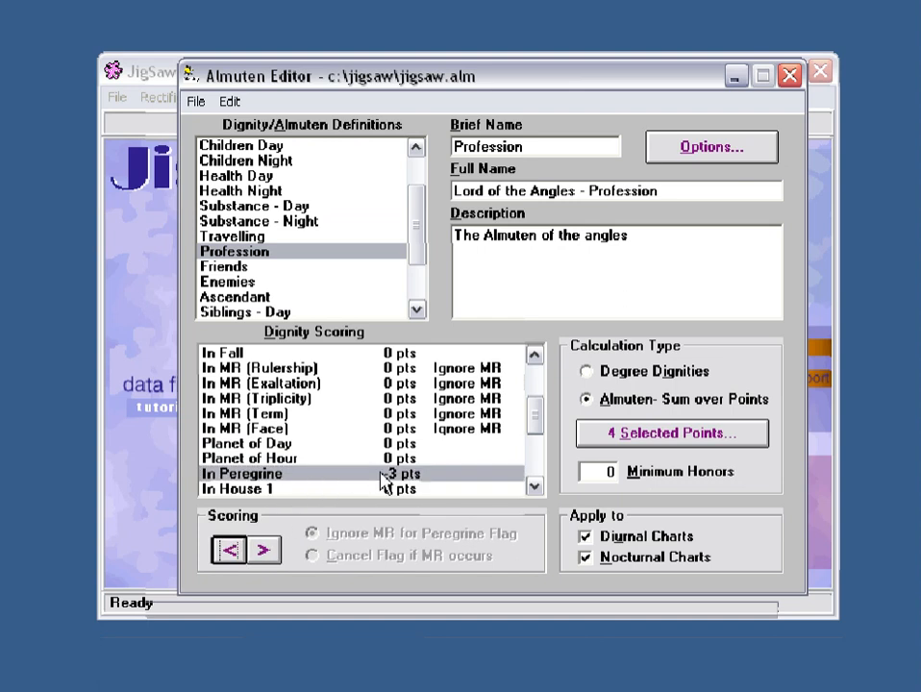
click(263, 550)
click(263, 550)
click(264, 550)
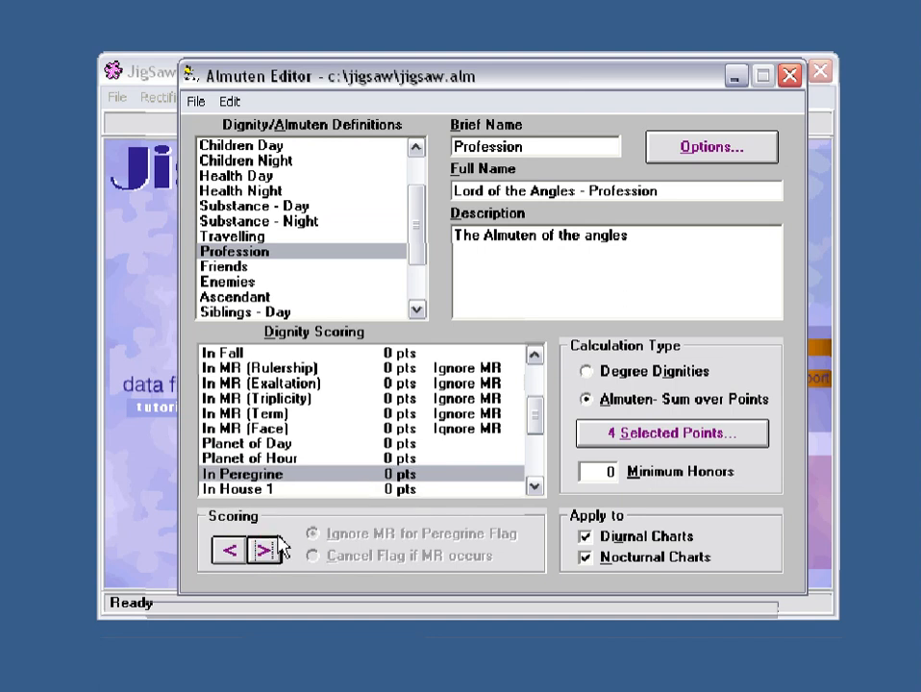
- Examine the house placement entries from In House 1 to In House 12 in the dignity scoring, and return to the first entries
click(535, 490)
click(535, 491)
click(535, 490)
click(535, 491)
click(535, 491)
click(534, 491)
click(534, 491)
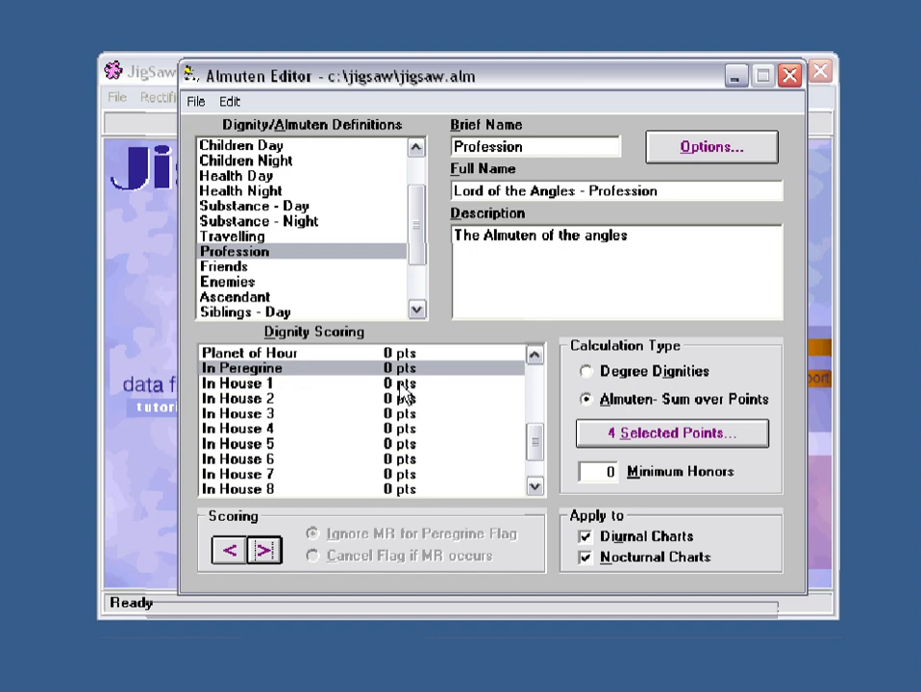
click(535, 489)
click(535, 488)
click(534, 488)
click(534, 488)
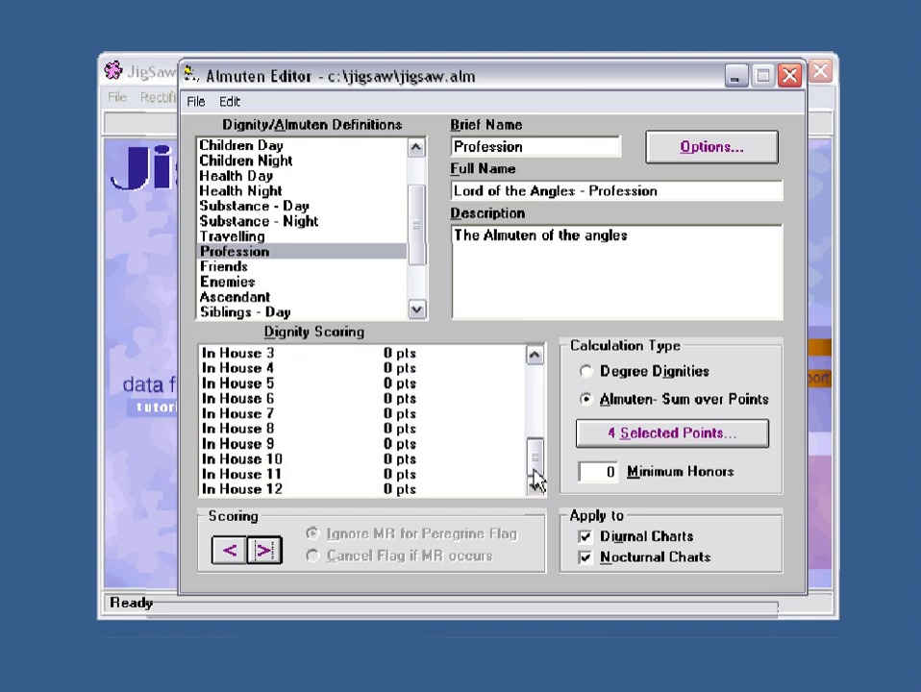
drag(534, 470, 539, 402)
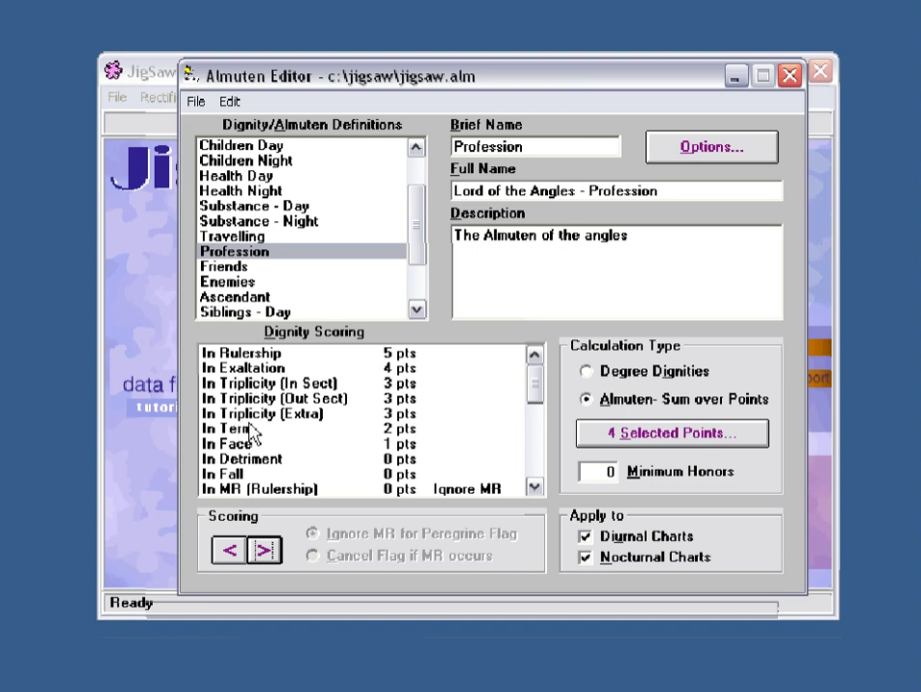
- Open the Dignity/Almuten options, try sign boundaries starting at 1°00 and set them back to 0°00
click(711, 166)
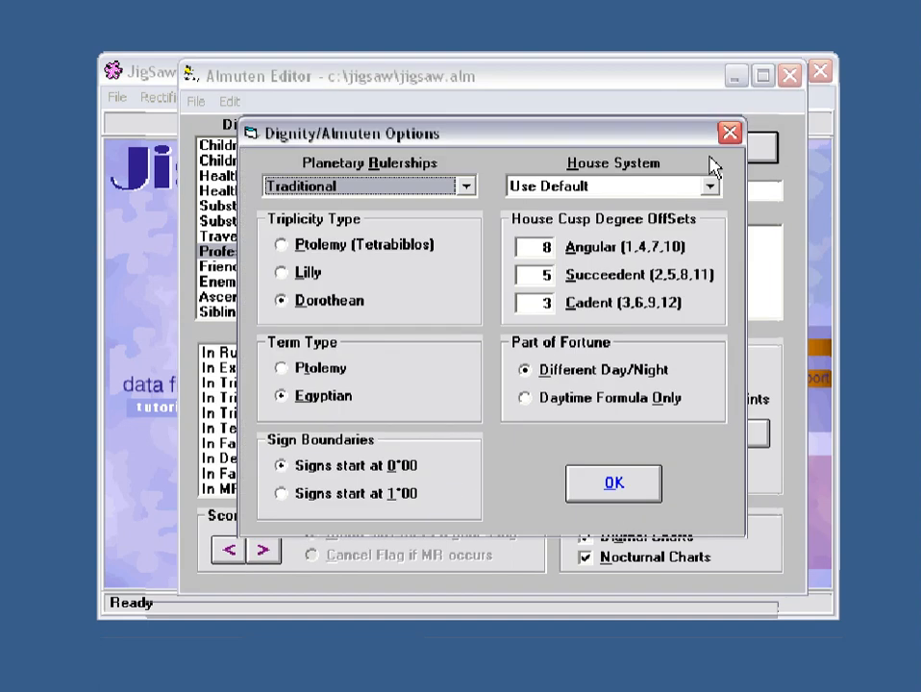
click(643, 129)
mouse_move(338, 263)
click(282, 494)
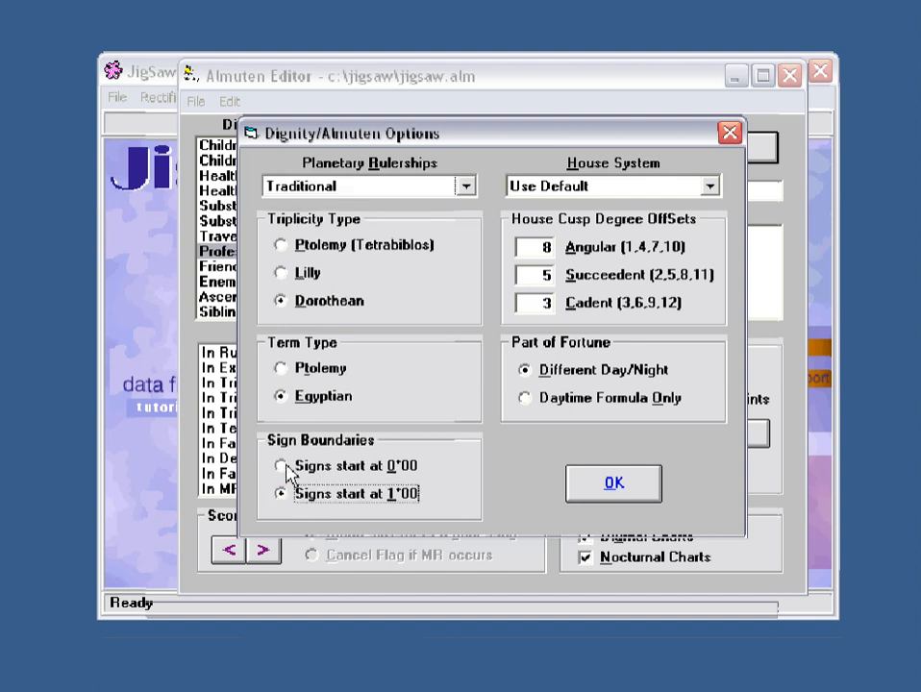
click(282, 466)
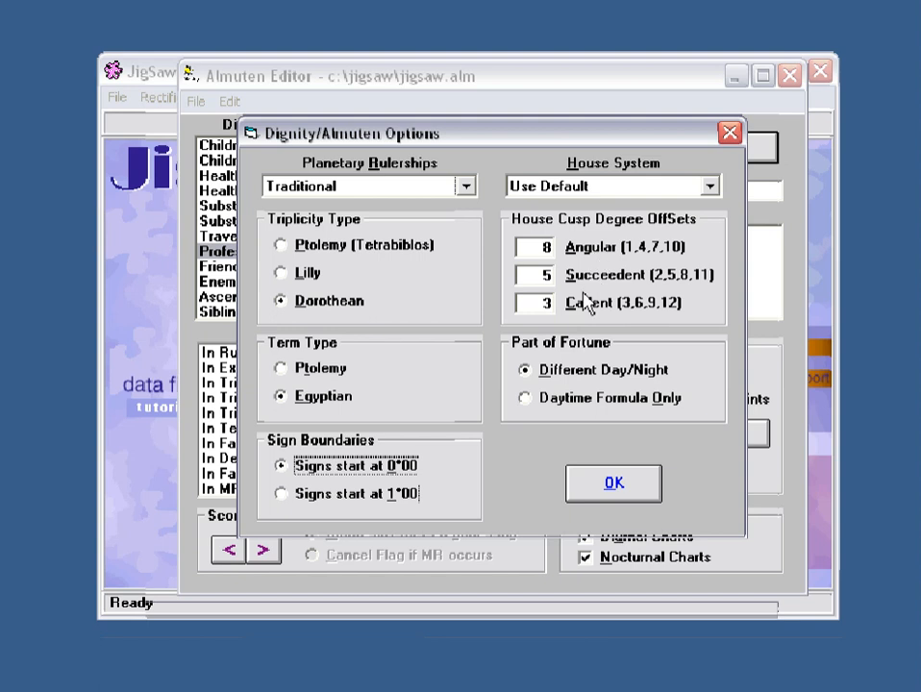
- Set the Angular, Succeedent and Cadent house cusp degree offsets to 0
click(544, 248)
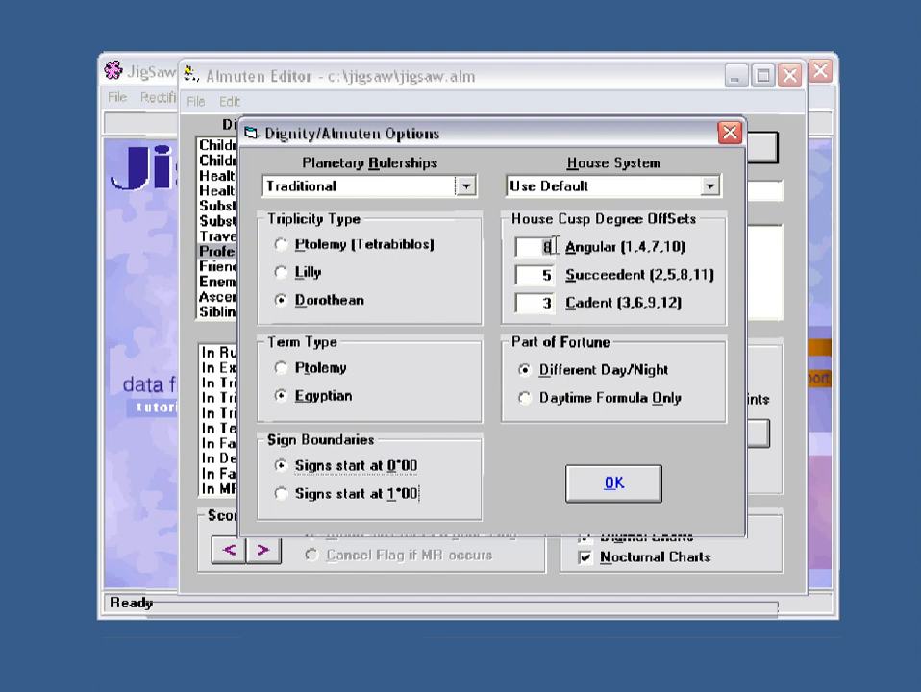
text(0)
double_click(544, 274)
text(0)
double_click(545, 302)
text(0)
- Restore the house cusp degree offsets to 8 for Angular, 5 for Succeedent and 3 for Cadent
click(541, 248)
text(8)
click(545, 276)
double_click(548, 301)
- Try Daytime Formula Only for the Part of Fortune and Modern planetary rulerships, restoring Different Day/Night and Traditional
click(525, 400)
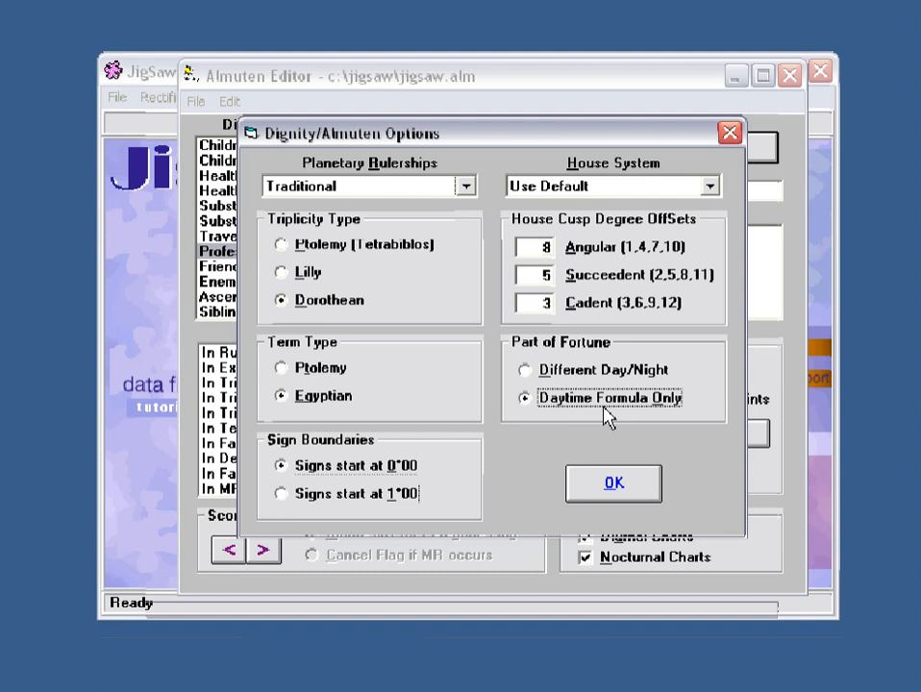
click(526, 372)
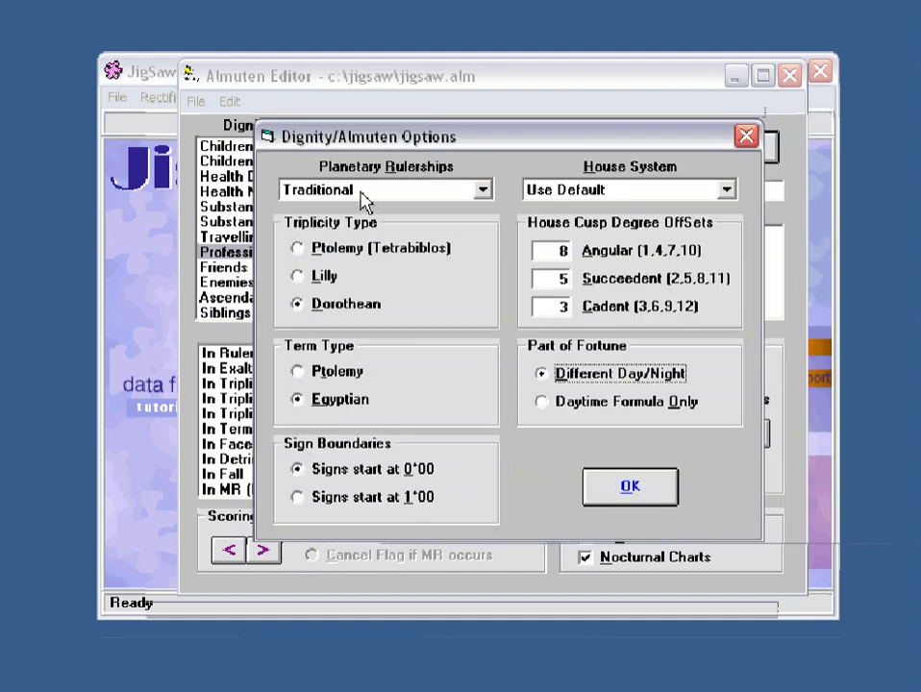
click(488, 189)
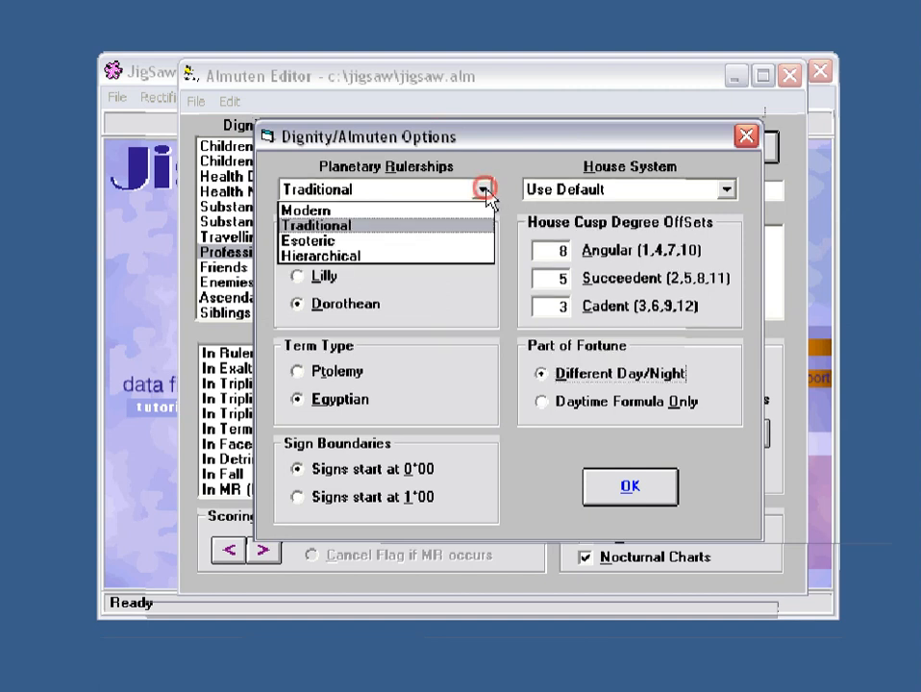
click(356, 208)
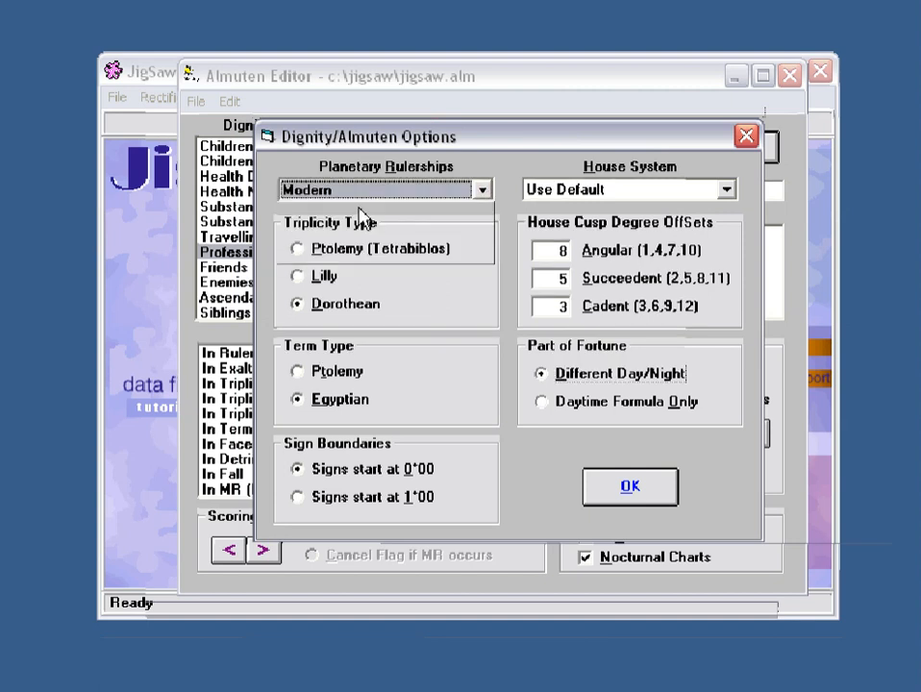
click(483, 191)
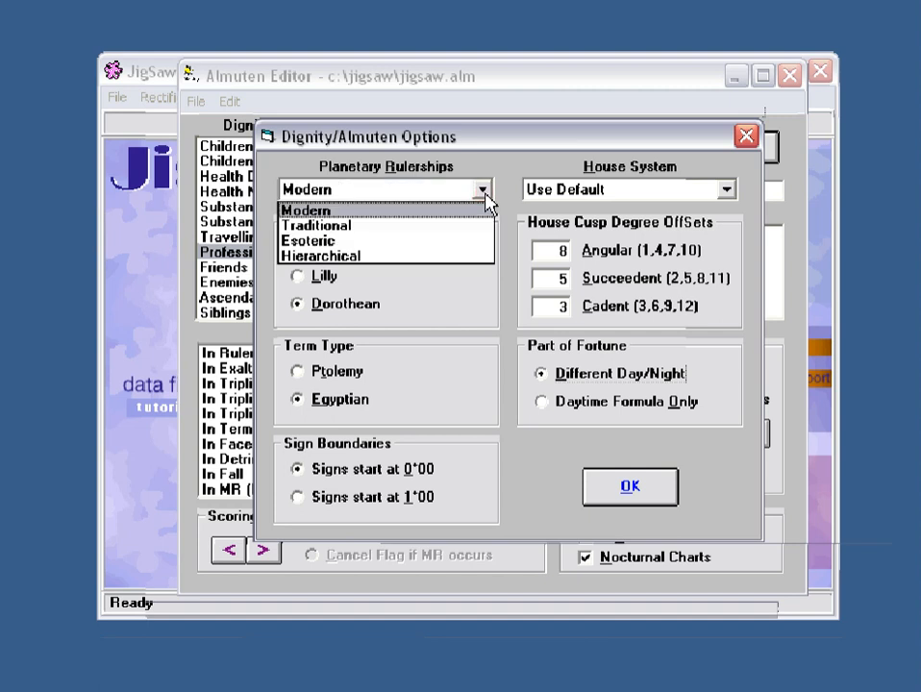
click(327, 226)
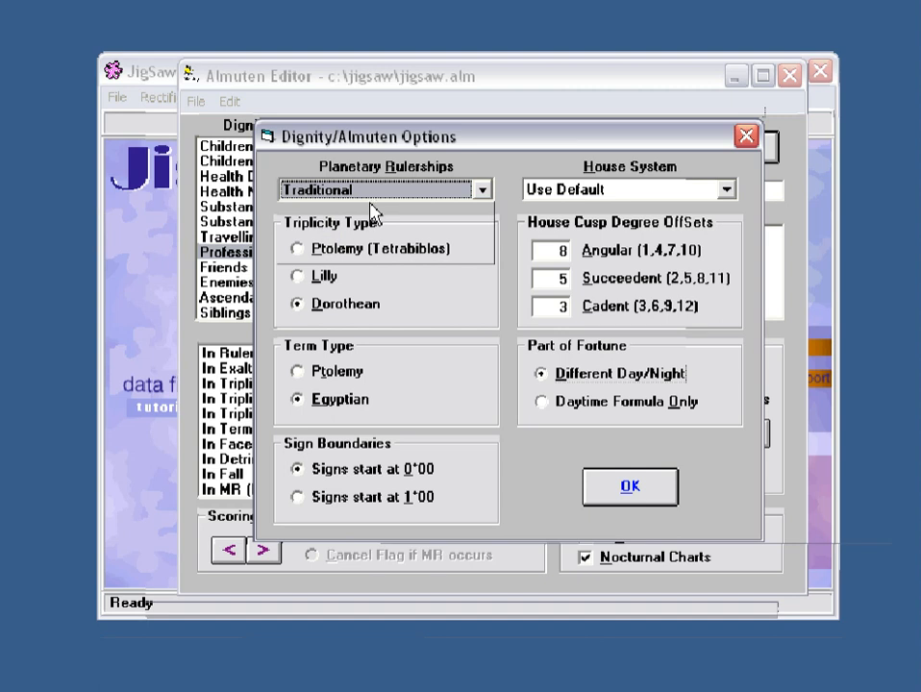
- Review the planetary rulership choices, keeping Traditional, and uncover the definitions behind the options for a look
click(483, 191)
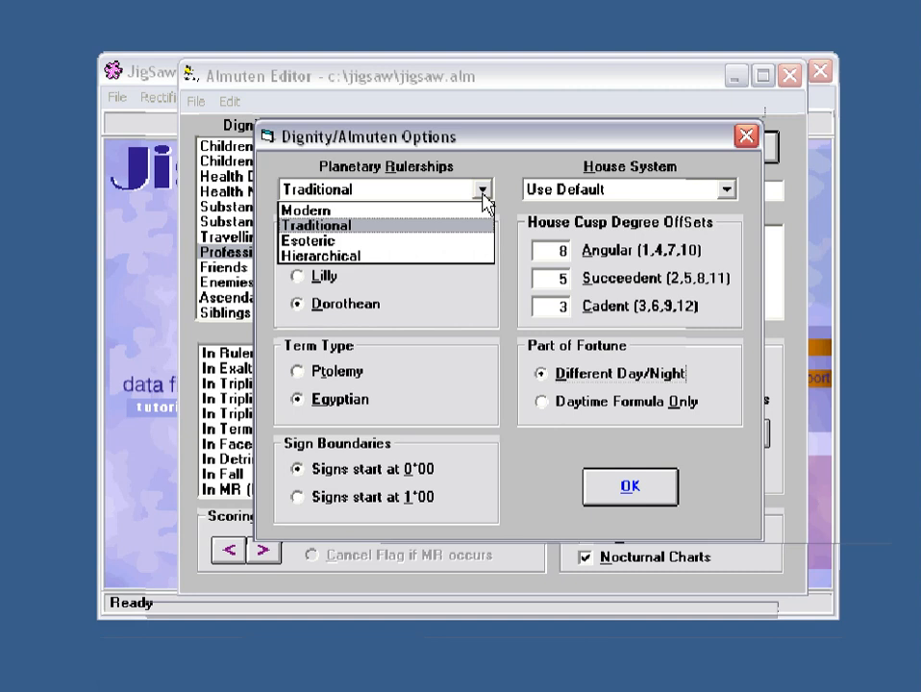
click(330, 228)
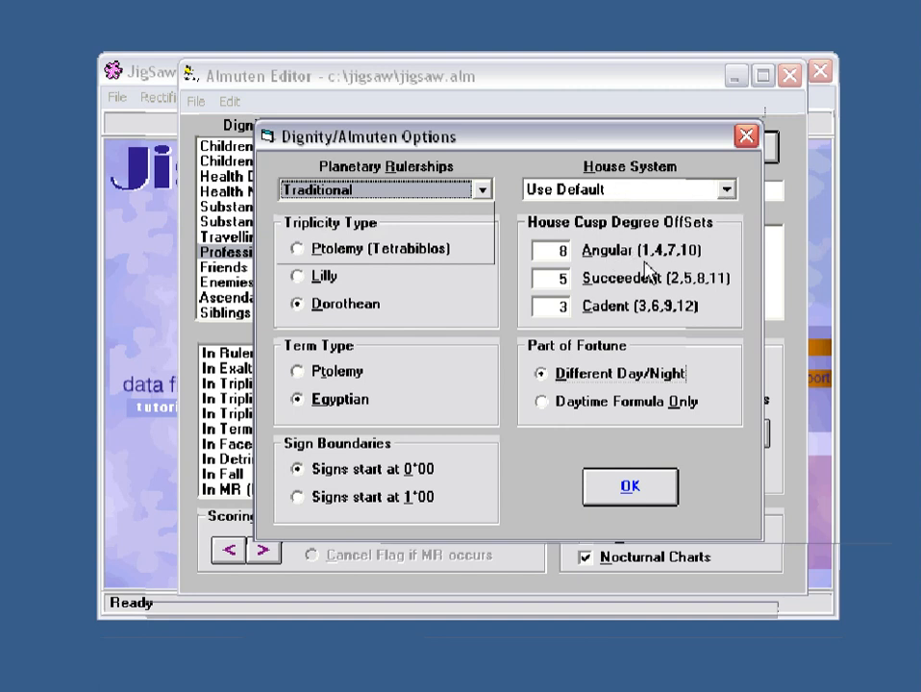
click(365, 127)
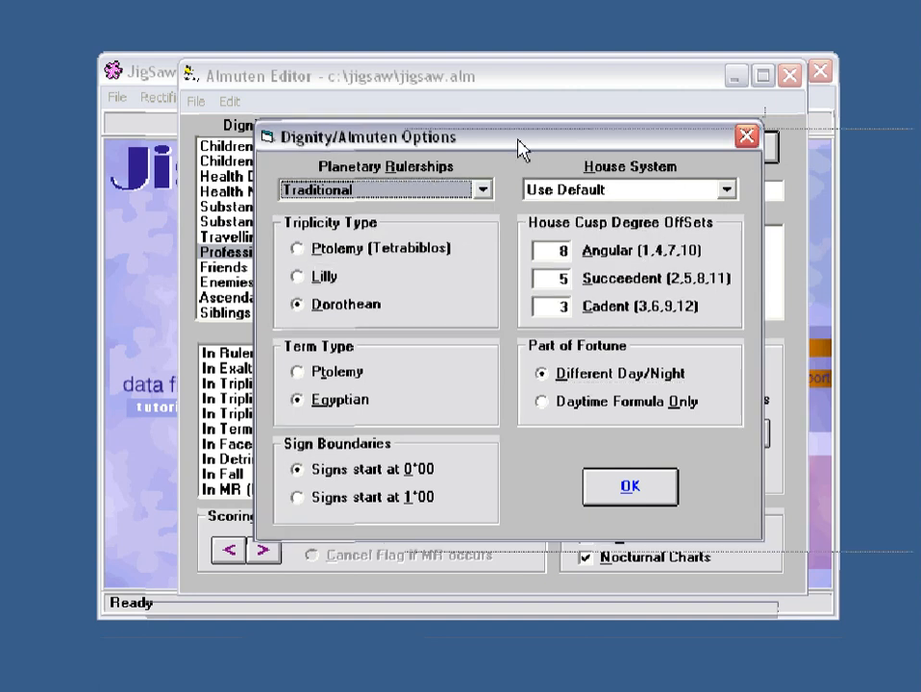
drag(399, 140, 558, 148)
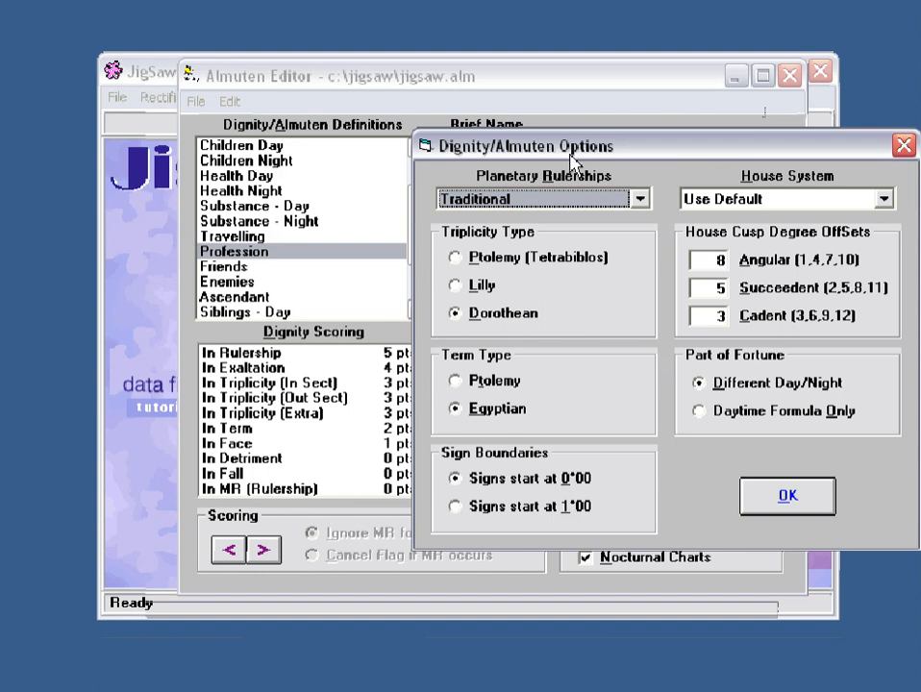
drag(579, 142, 418, 144)
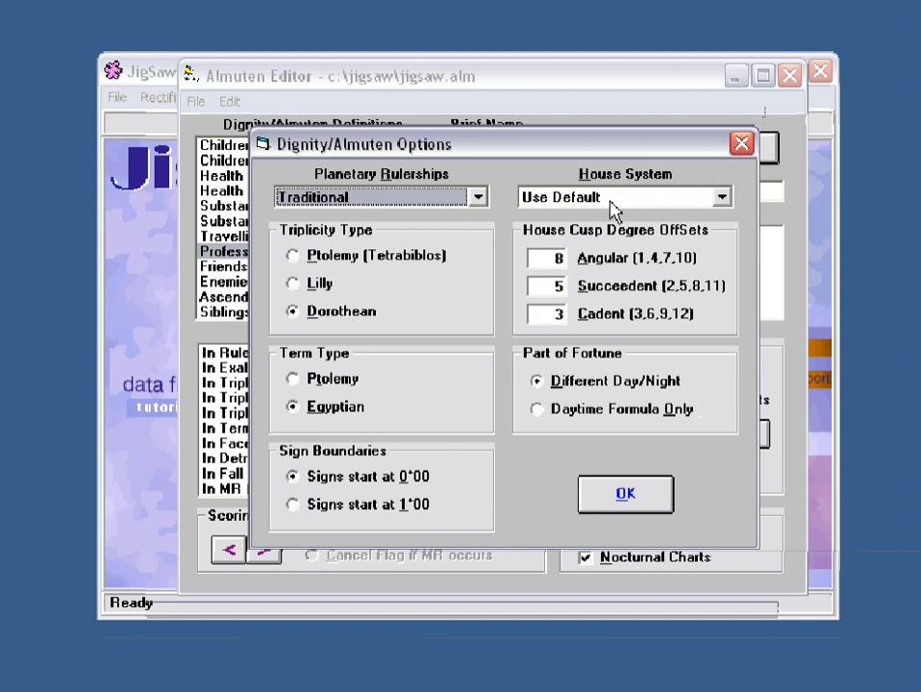
- Review the available house systems, keep Use Default, and accept the Dignity/Almuten options
click(721, 198)
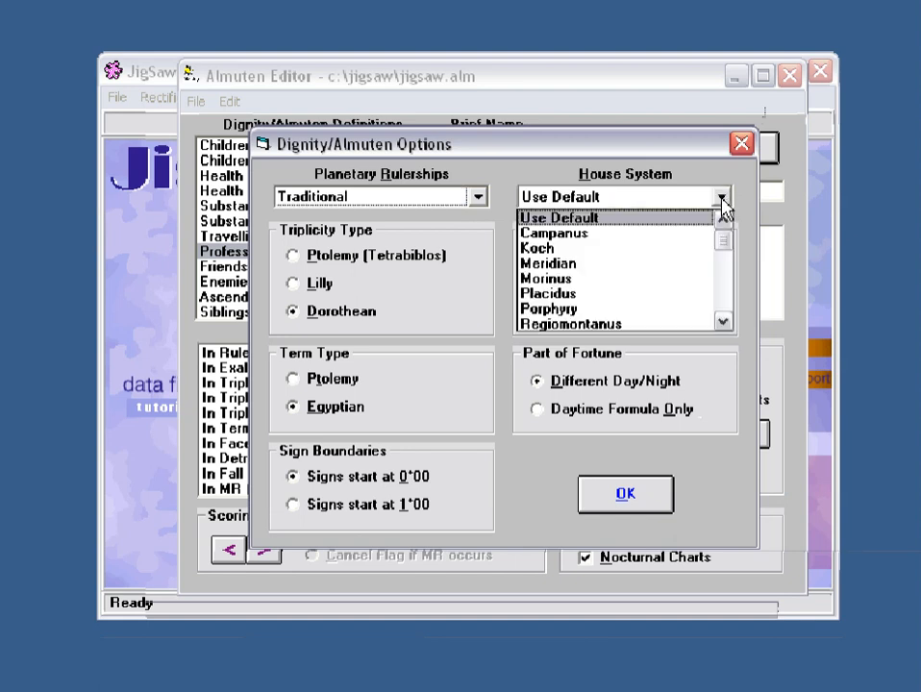
mouse_move(730, 240)
mouse_down()
mouse_move(731, 306)
mouse_move(730, 246)
mouse_up()
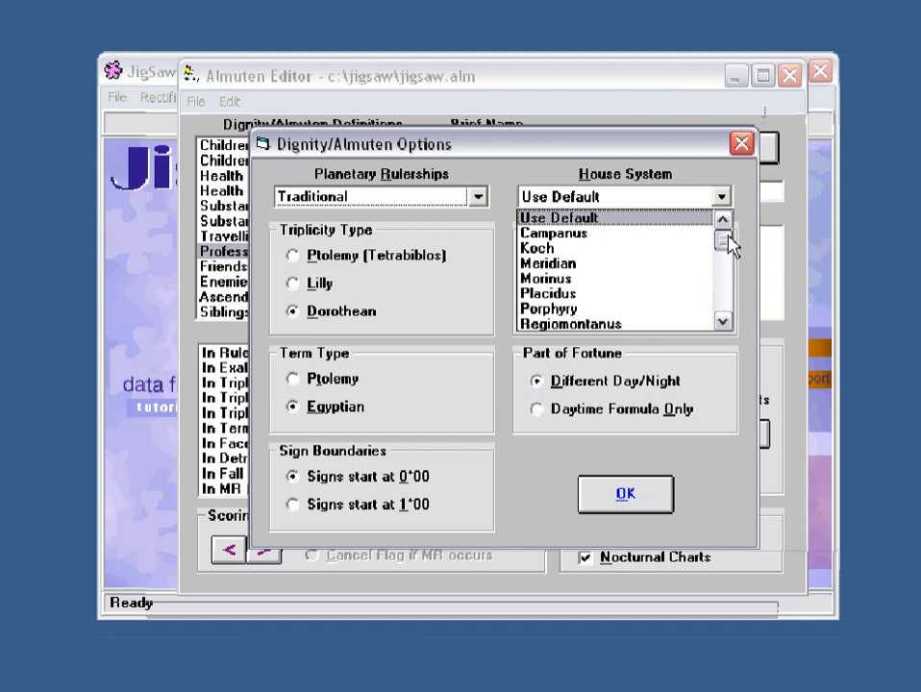
click(640, 227)
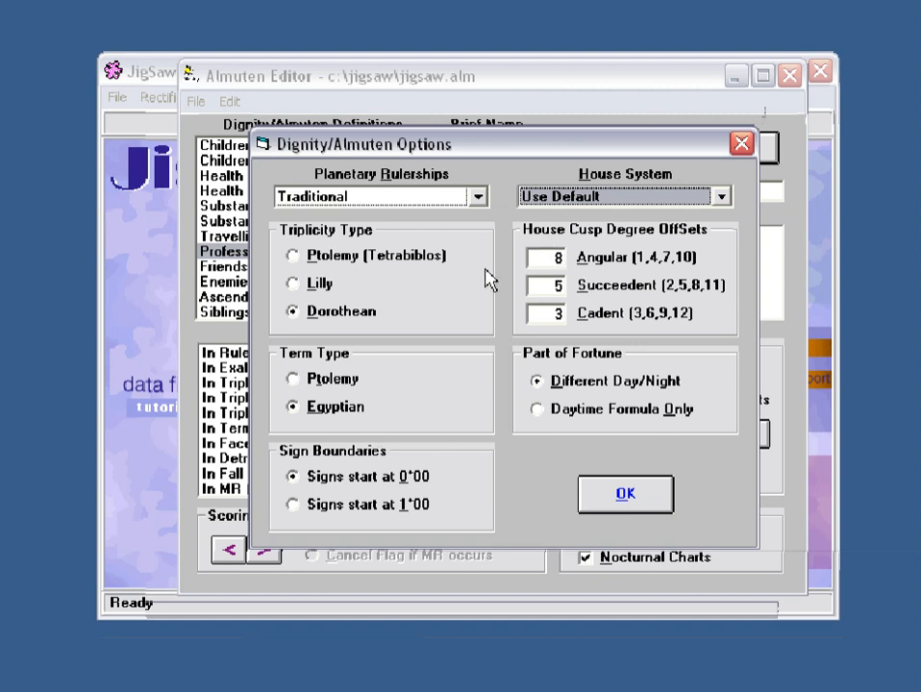
click(628, 495)
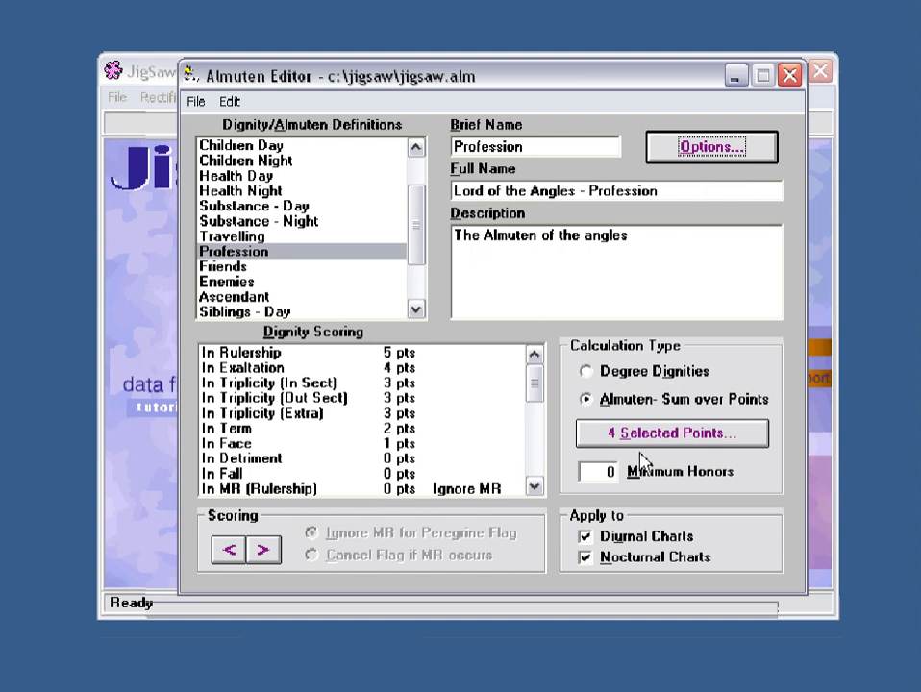
- Try the Degree Dignities calculation type and return to Almuten- Sum over Points
click(598, 375)
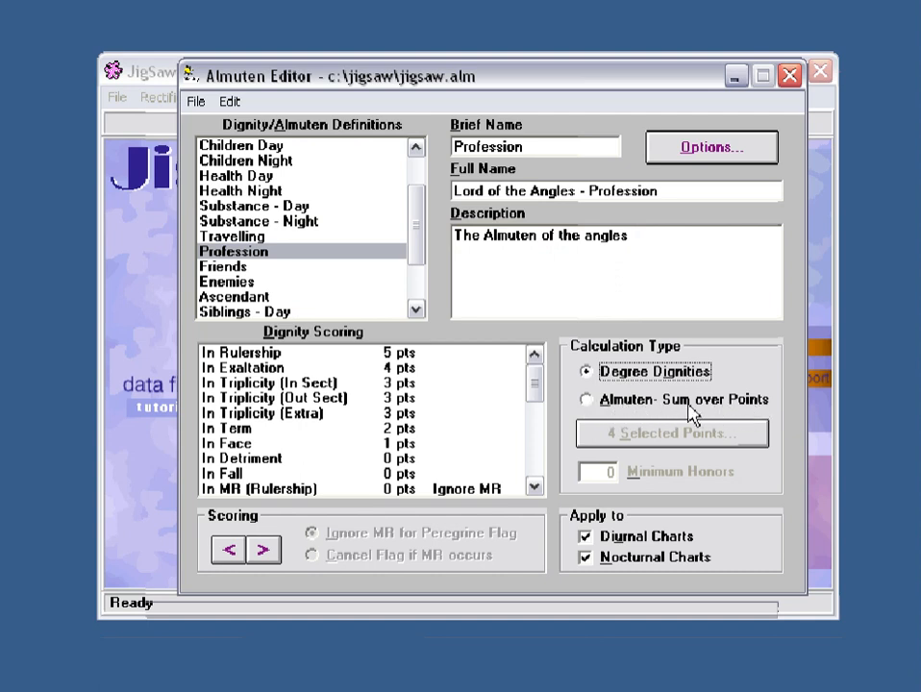
click(587, 401)
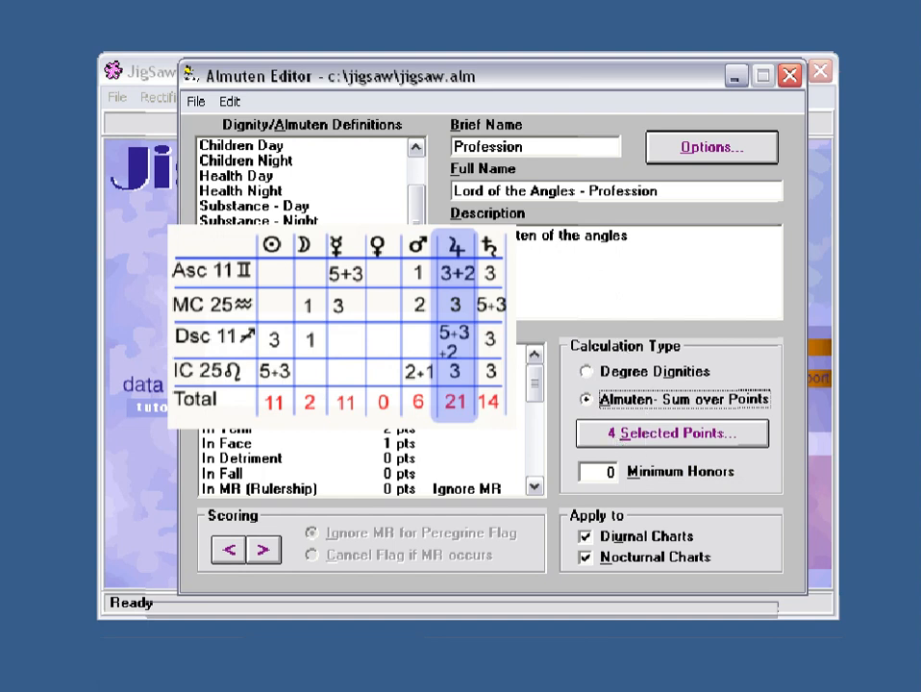
- Open the almuten's summation point selection and go through the selected Ascendant, Midheaven, Descendant and Imum Coeli points
click(689, 435)
click(512, 102)
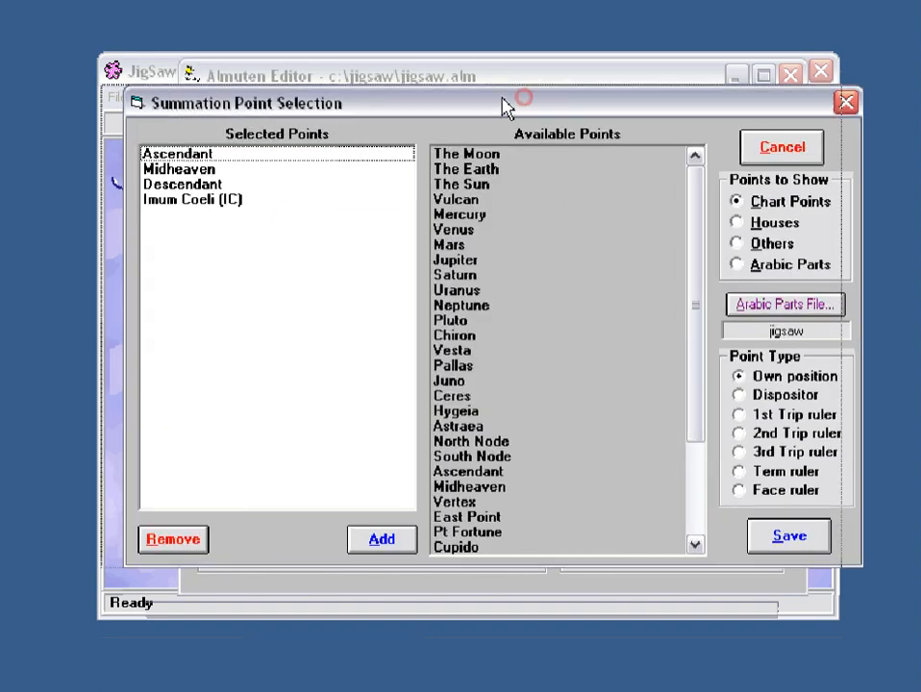
drag(513, 102, 496, 108)
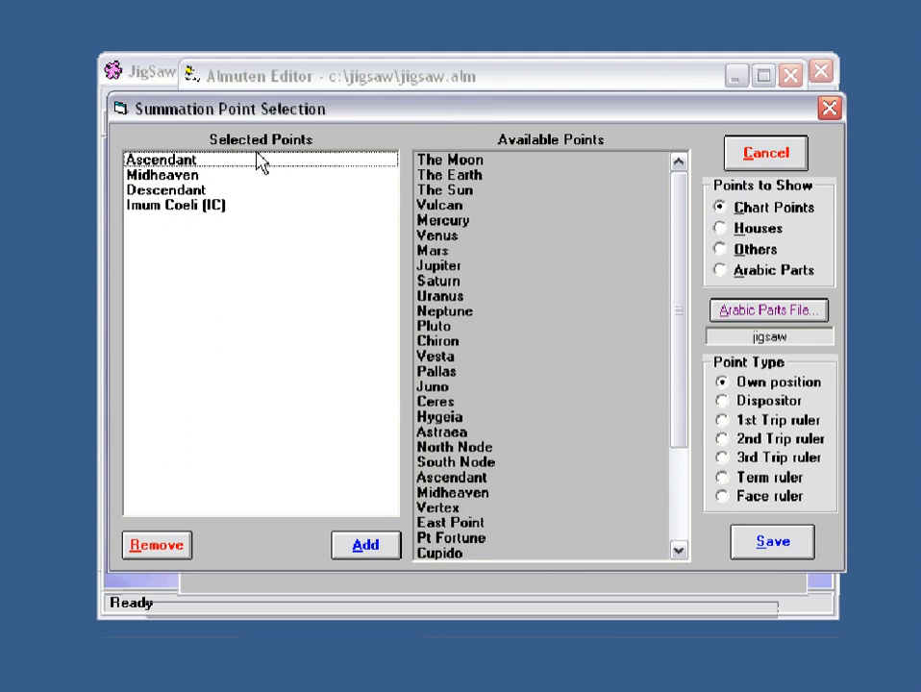
click(185, 161)
click(182, 177)
click(175, 190)
click(182, 208)
click(197, 160)
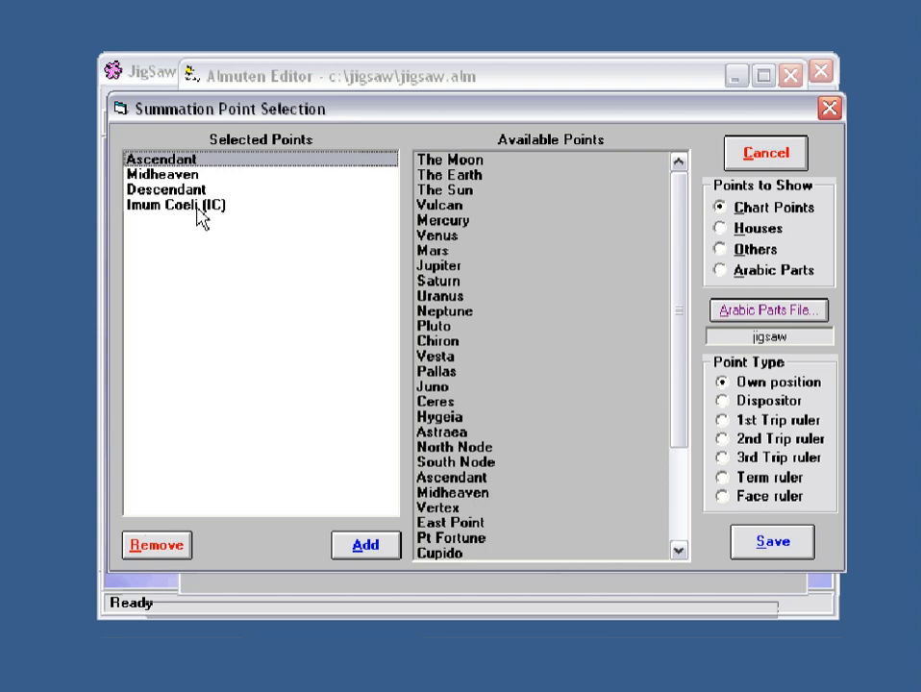
- Add the North Node to the selected summation points
click(460, 448)
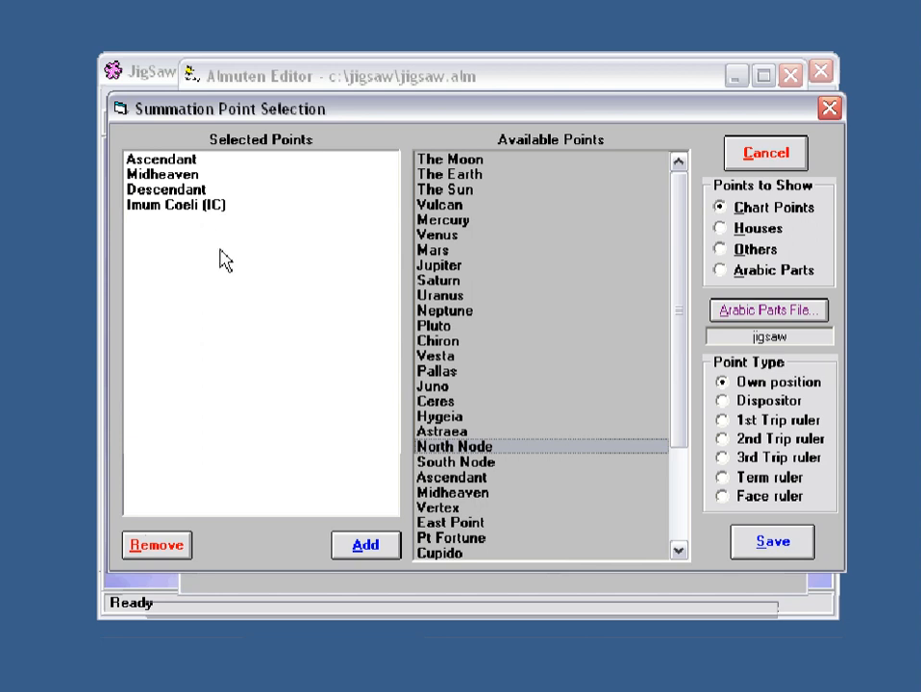
click(366, 545)
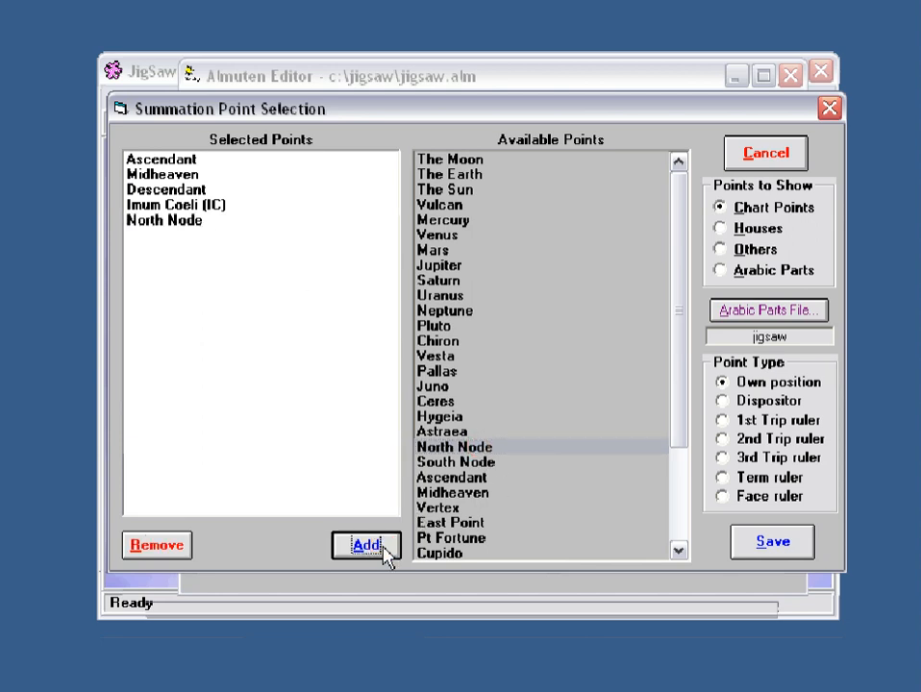
- Remove the North Node from the selected summation points
click(169, 227)
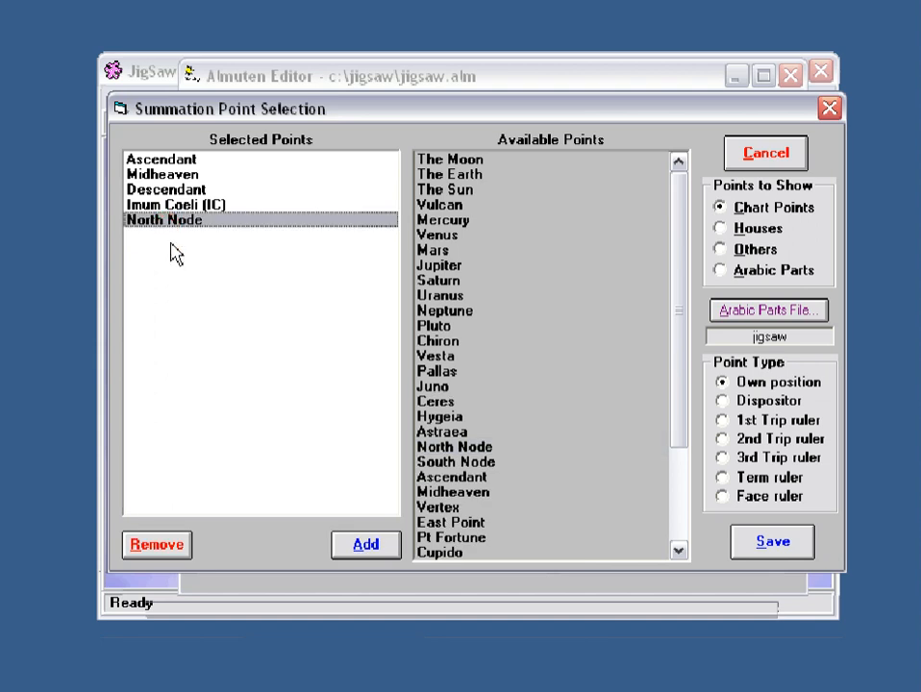
click(155, 545)
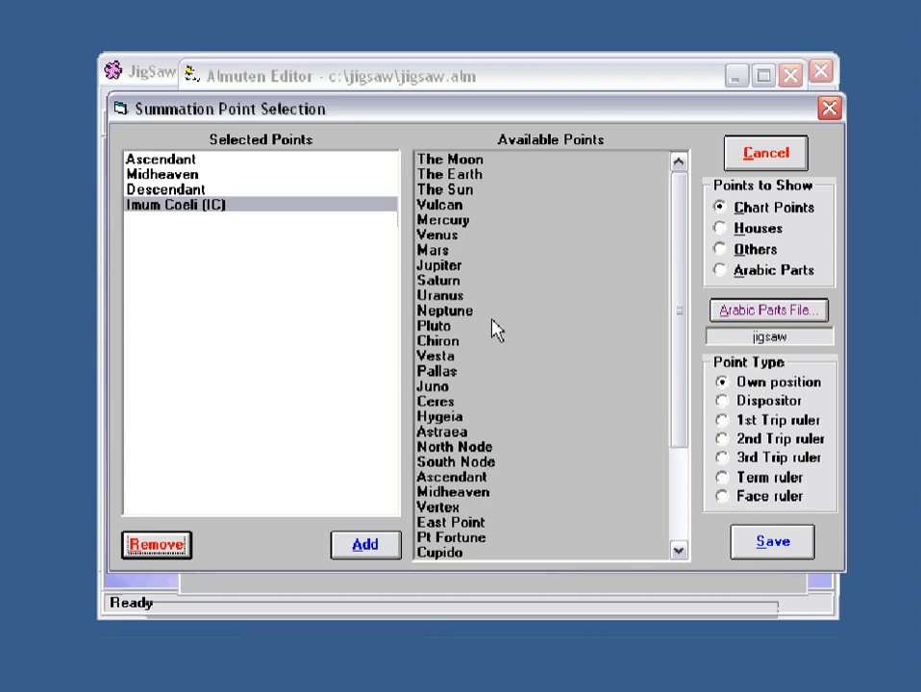
- Add the Dispositor, 1st Trip ruler and Term ruler of The Sun to the selected summation points
click(448, 189)
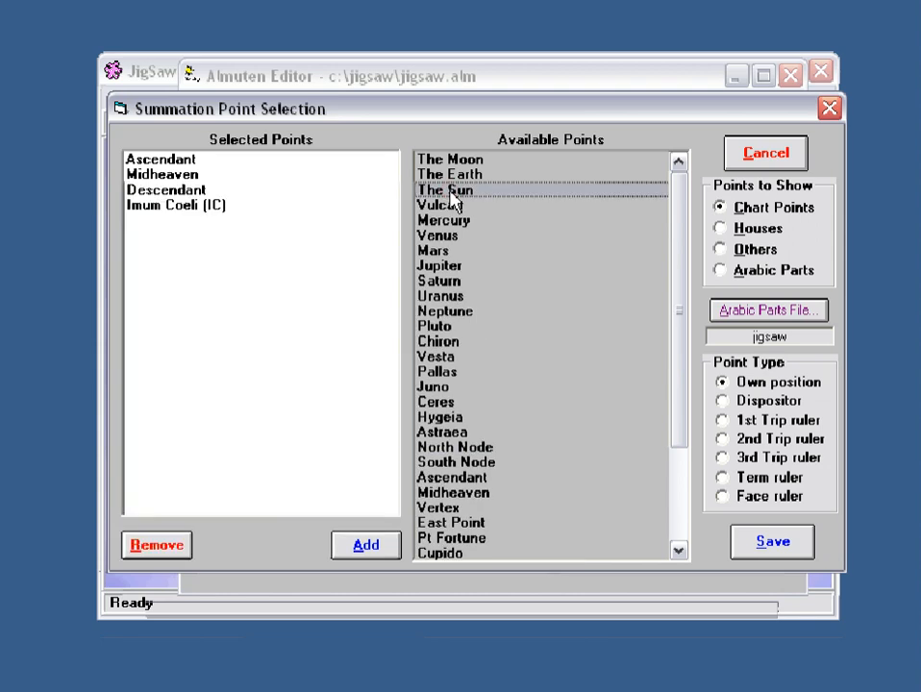
click(760, 404)
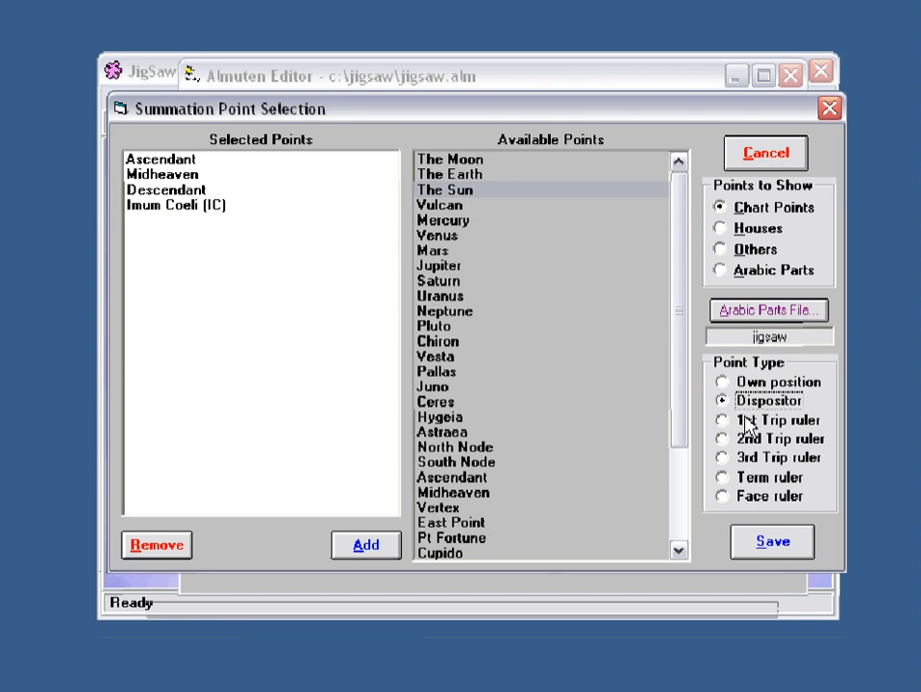
click(359, 548)
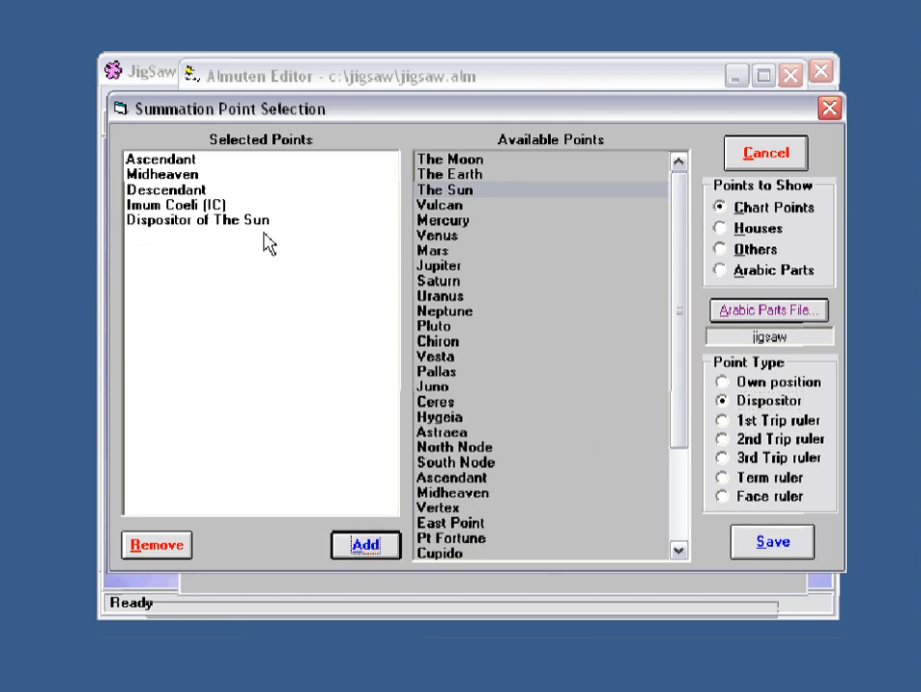
click(742, 426)
click(362, 550)
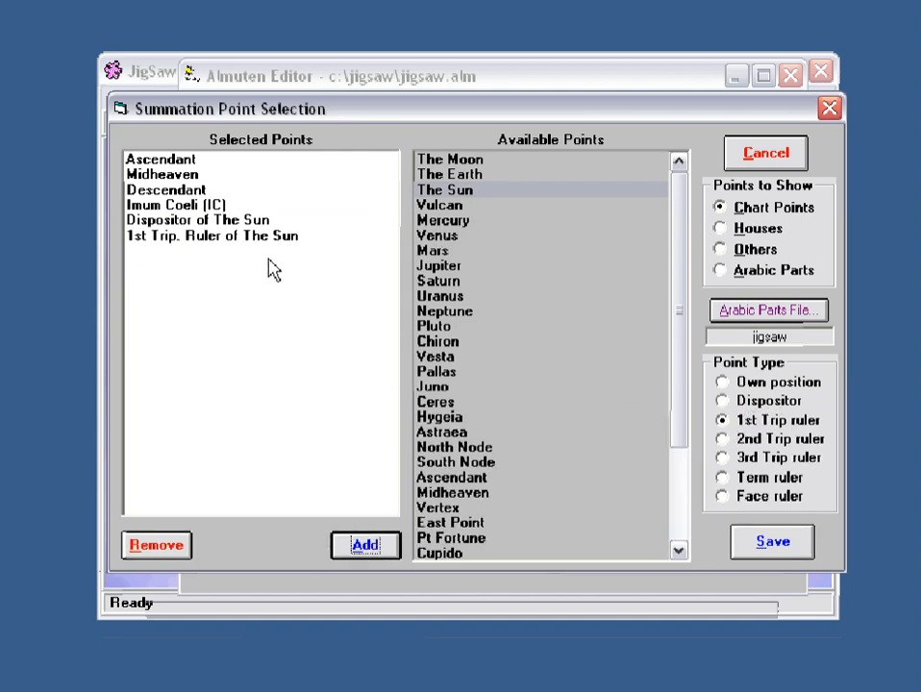
click(723, 477)
click(354, 545)
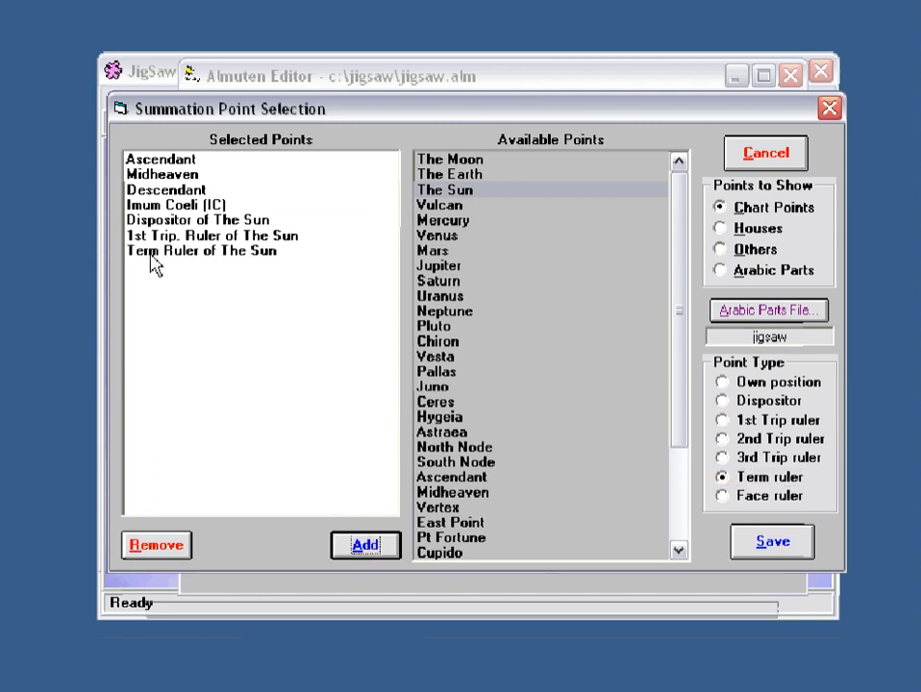
- Remove the Dispositor, 1st Trip. Ruler and Term Ruler of The Sun from the selected points
click(177, 221)
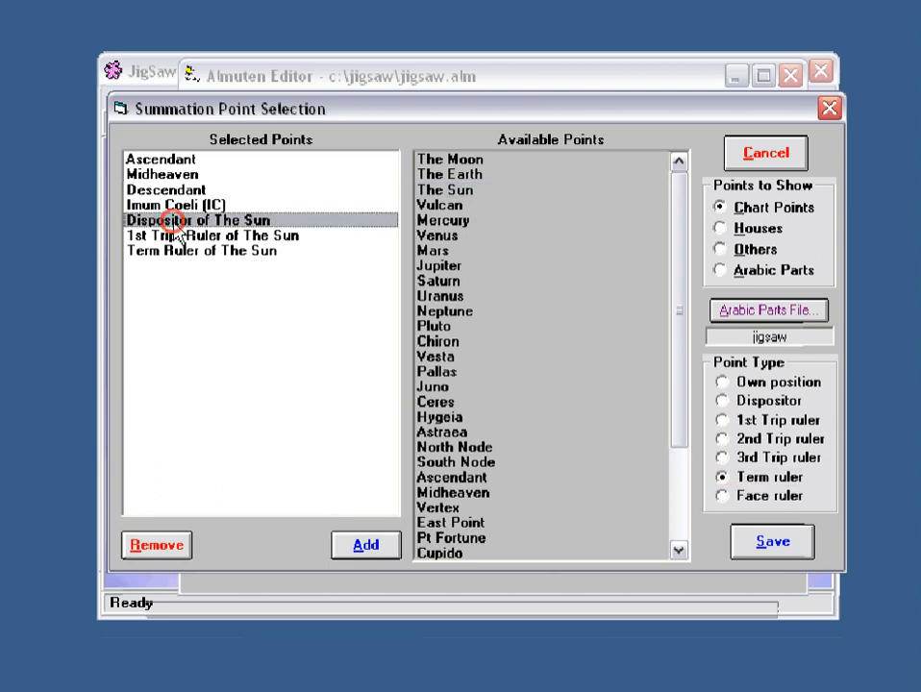
click(158, 546)
click(157, 546)
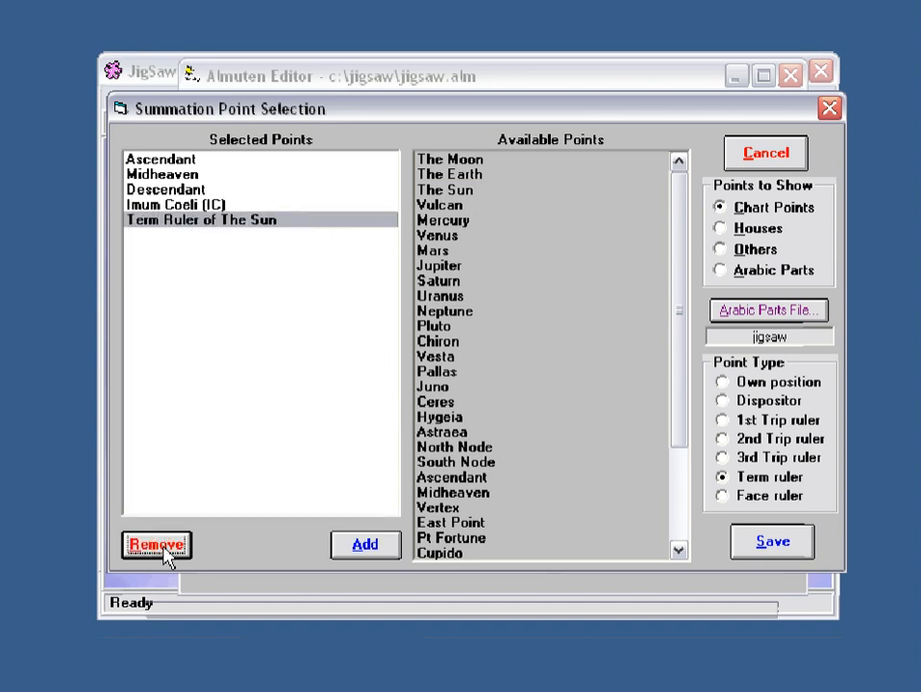
click(165, 550)
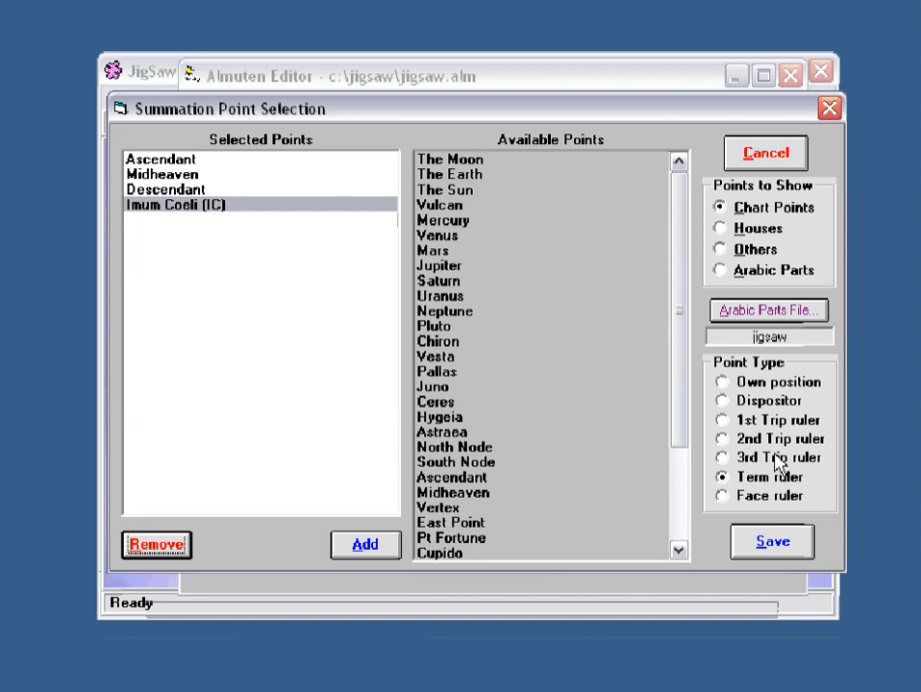
- Show the house cusps as available points and add the Dispositor of House Cusp 5
drag(674, 295, 545, 166)
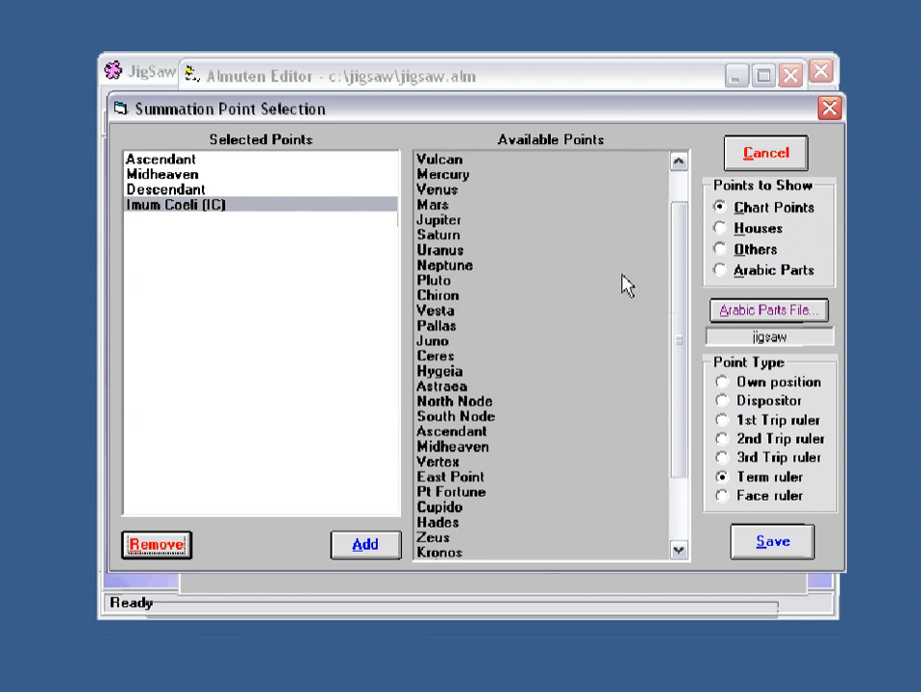
click(723, 231)
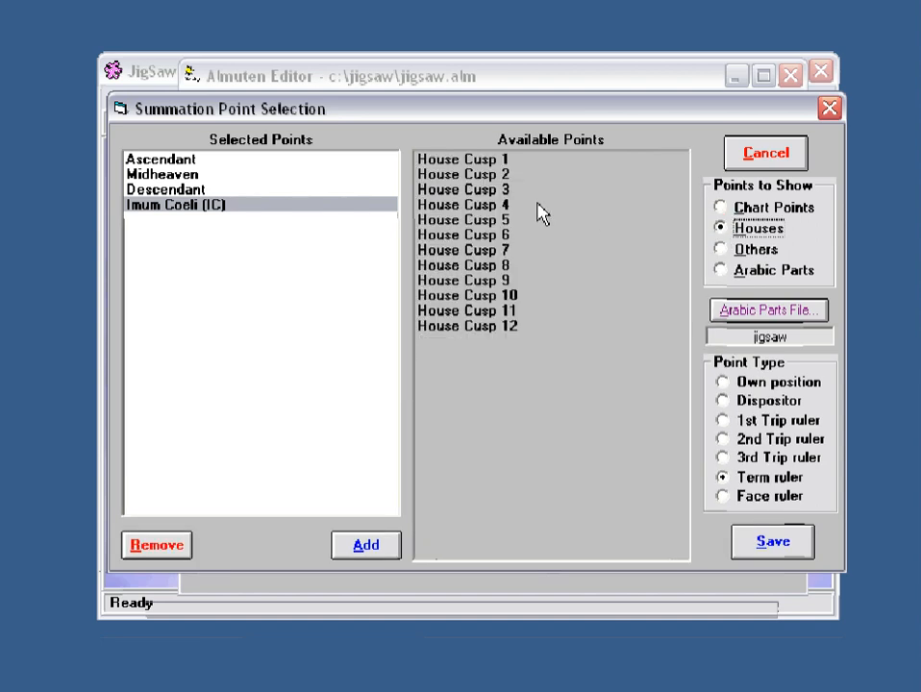
click(465, 221)
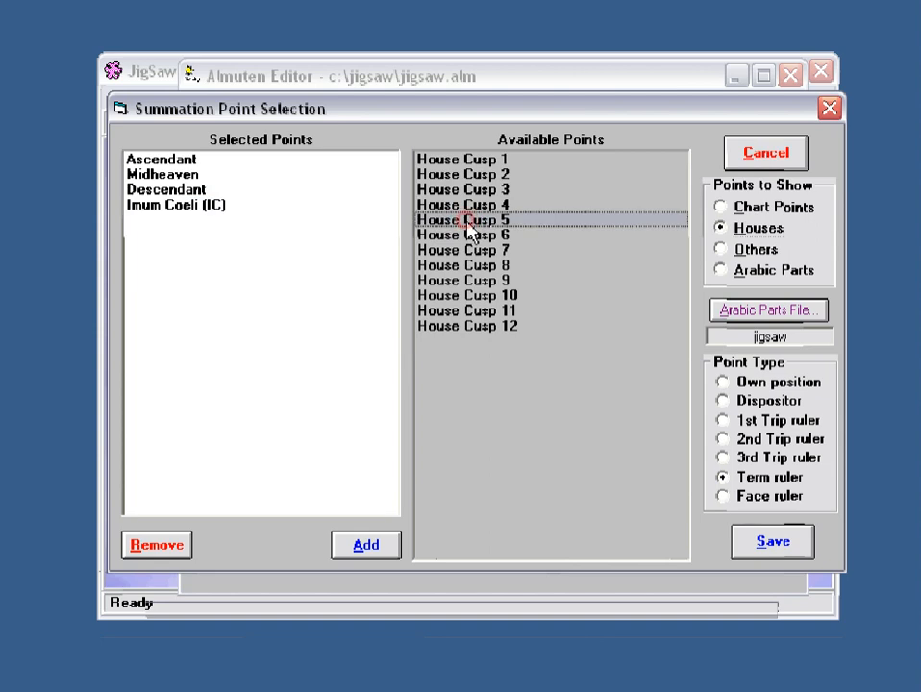
click(724, 401)
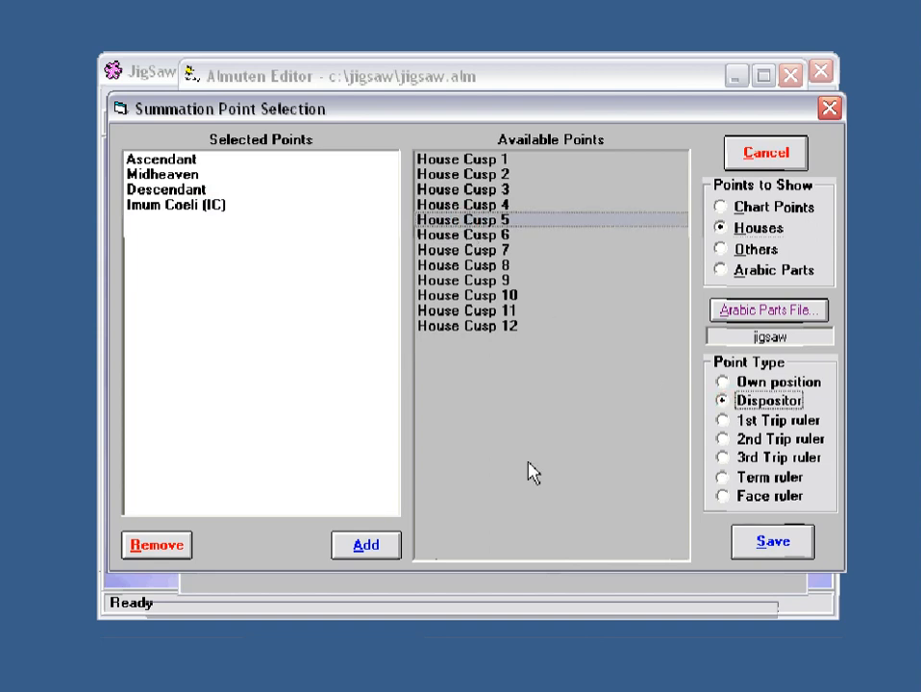
click(382, 548)
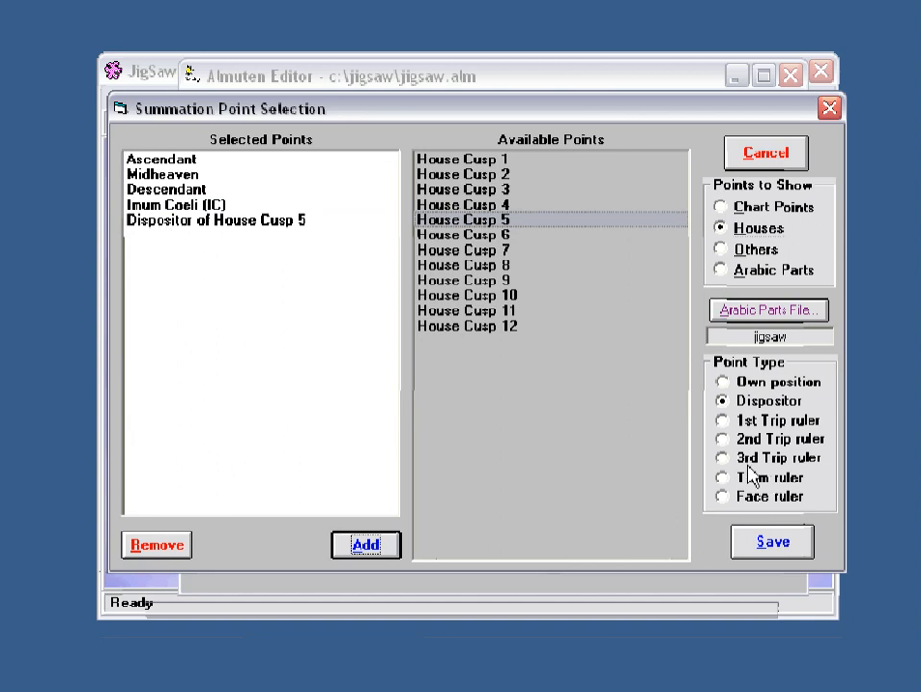
- Examine the Others and Arabic Parts categories of available summation points
click(721, 249)
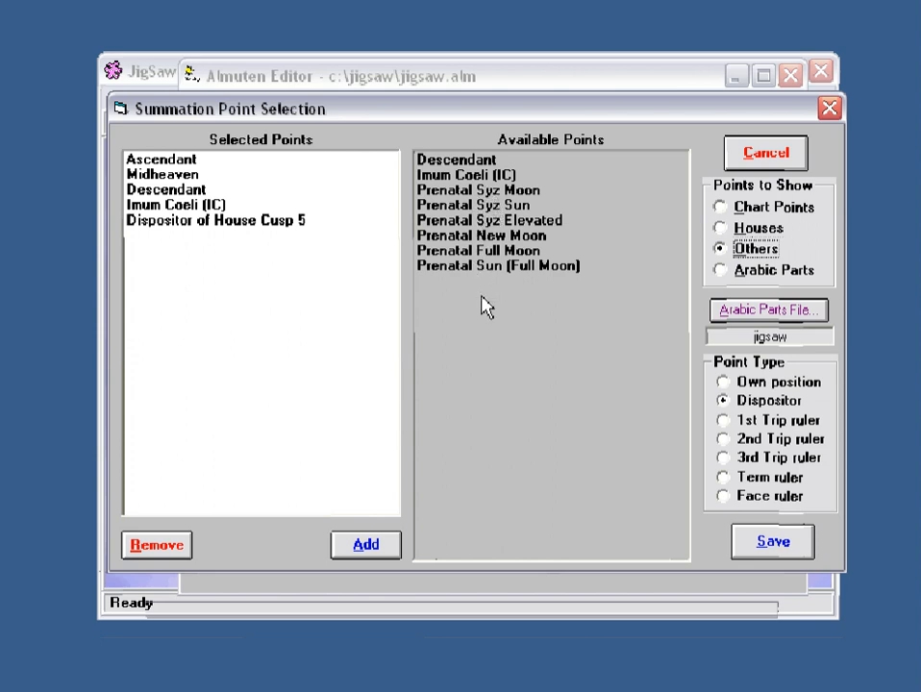
click(760, 274)
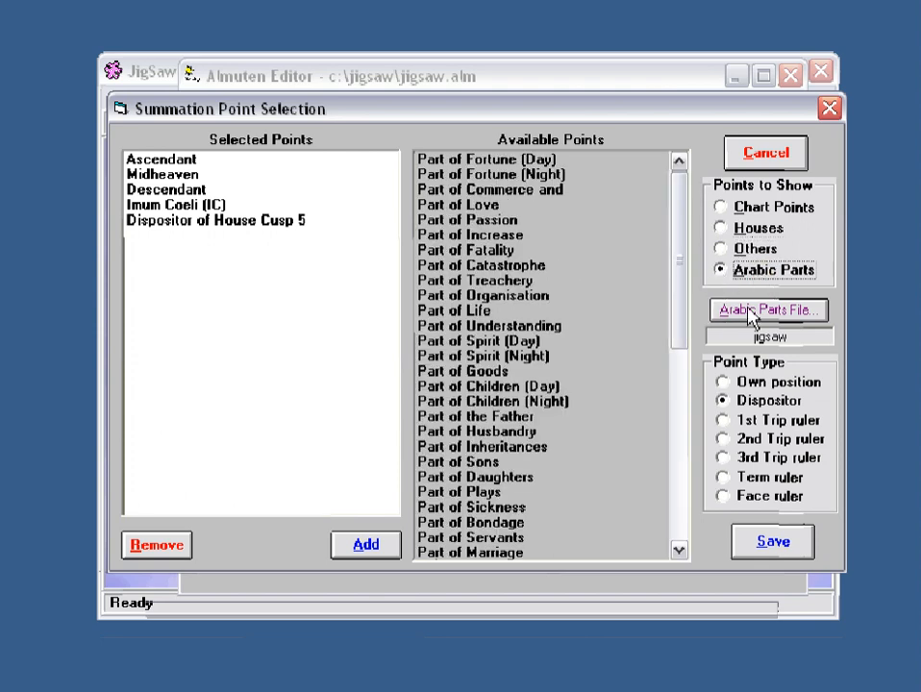
click(680, 279)
mouse_move(680, 279)
mouse_down()
mouse_move(687, 314)
mouse_move(670, 475)
mouse_move(685, 346)
mouse_move(671, 293)
mouse_up()
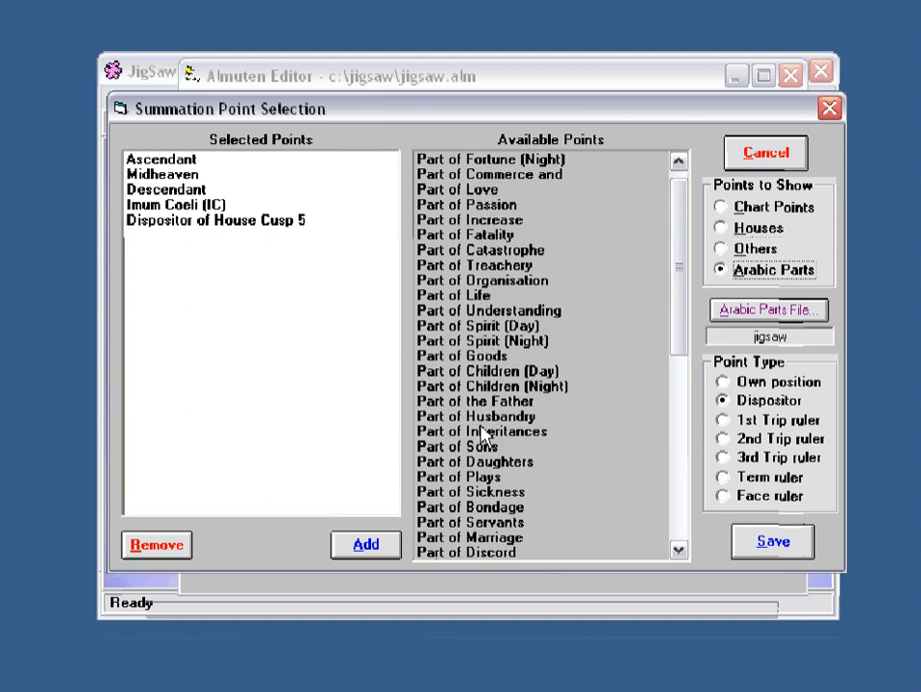
drag(685, 325, 683, 302)
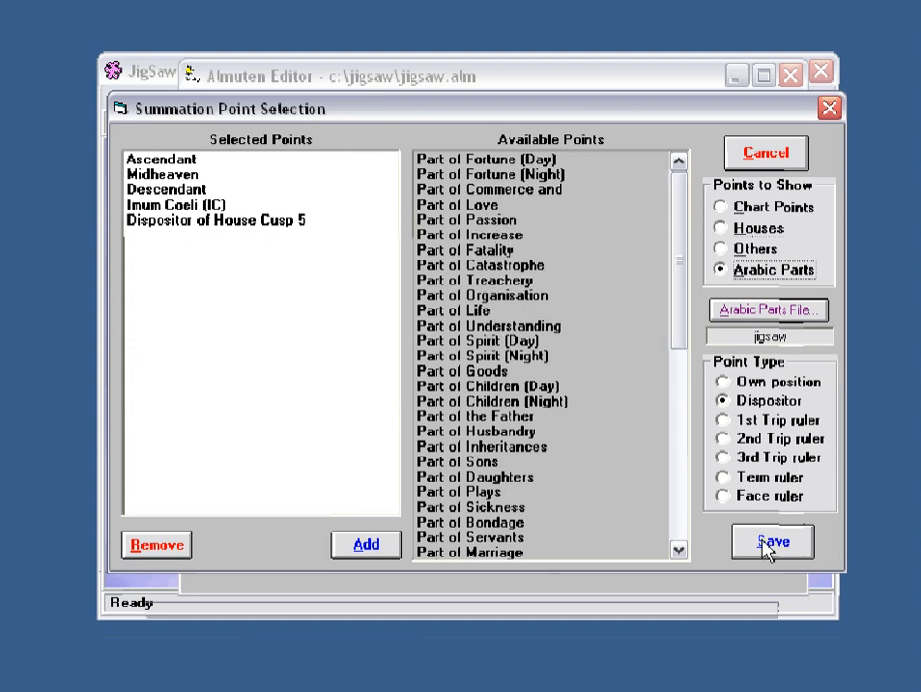
- Remove the Dispositor of House Cusp 5 from the selected points and save the summation point selection
click(233, 220)
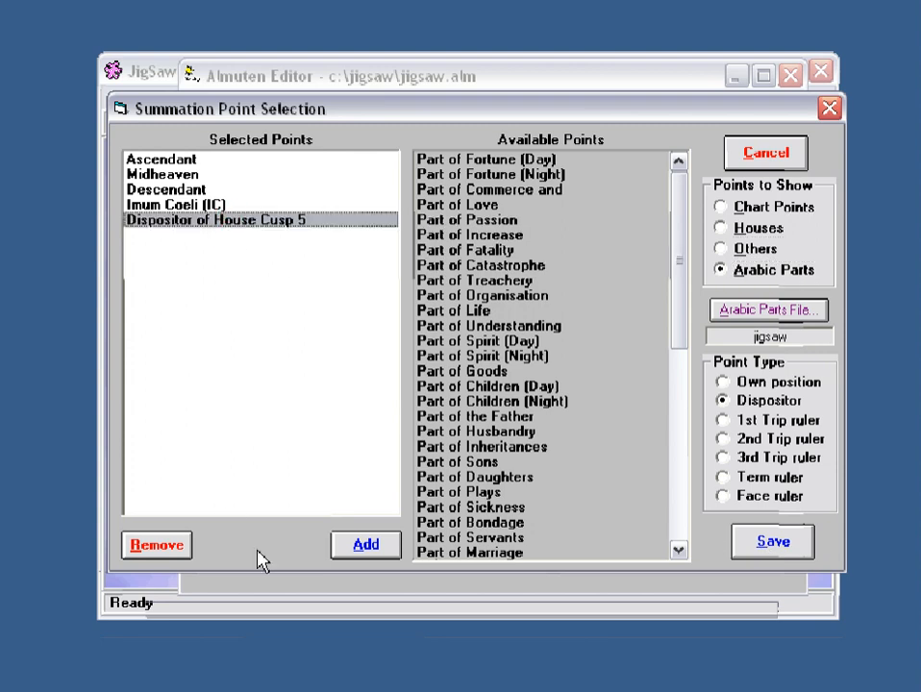
click(167, 545)
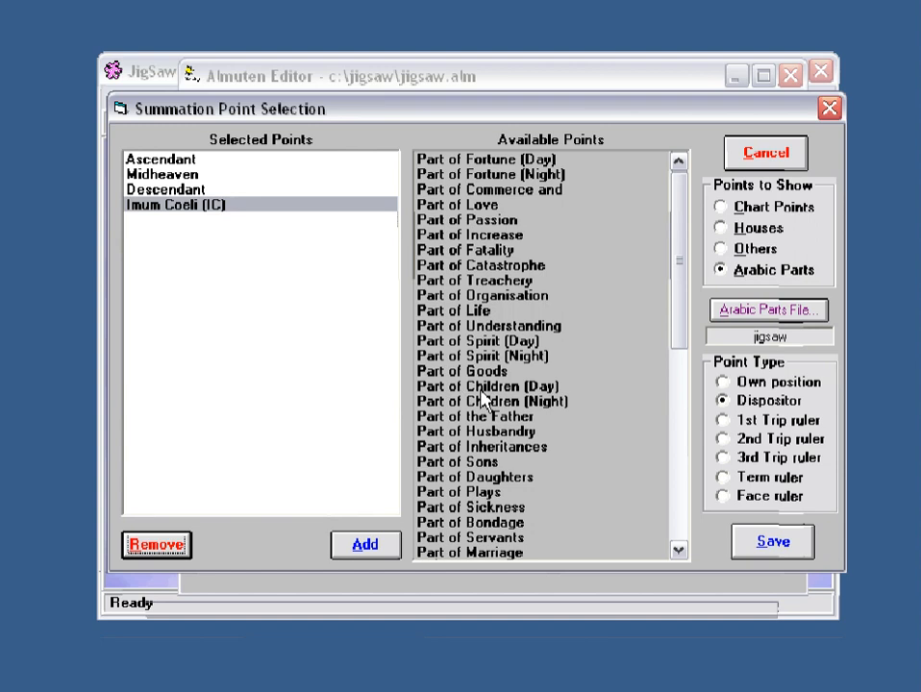
click(775, 544)
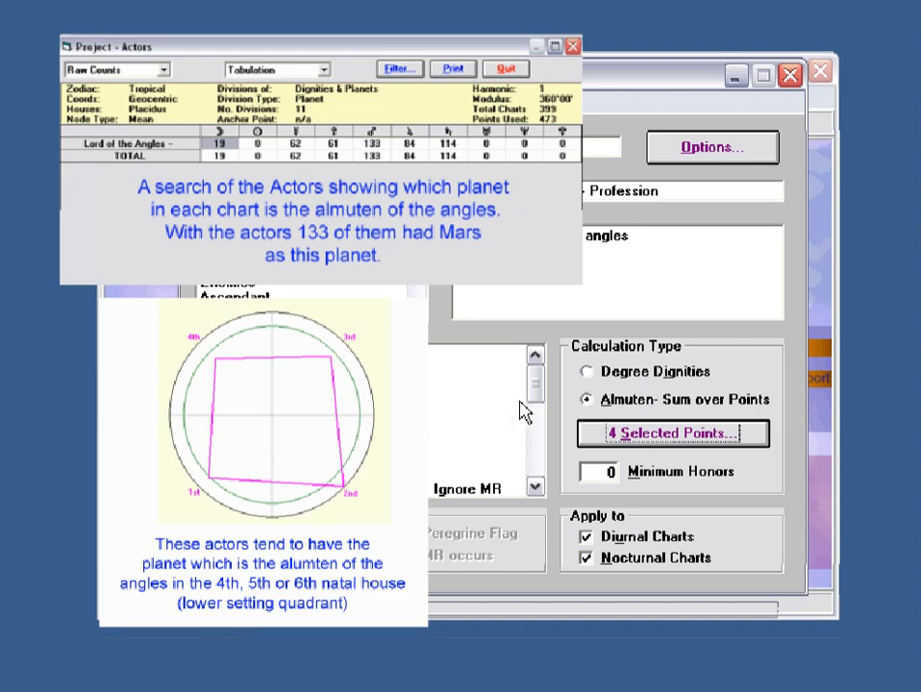
- Select the Almudebit definition in the list of dignity/almuten definitions
mouse_move(537, 389)
mouse_down()
mouse_move(546, 468)
mouse_move(540, 387)
mouse_up()
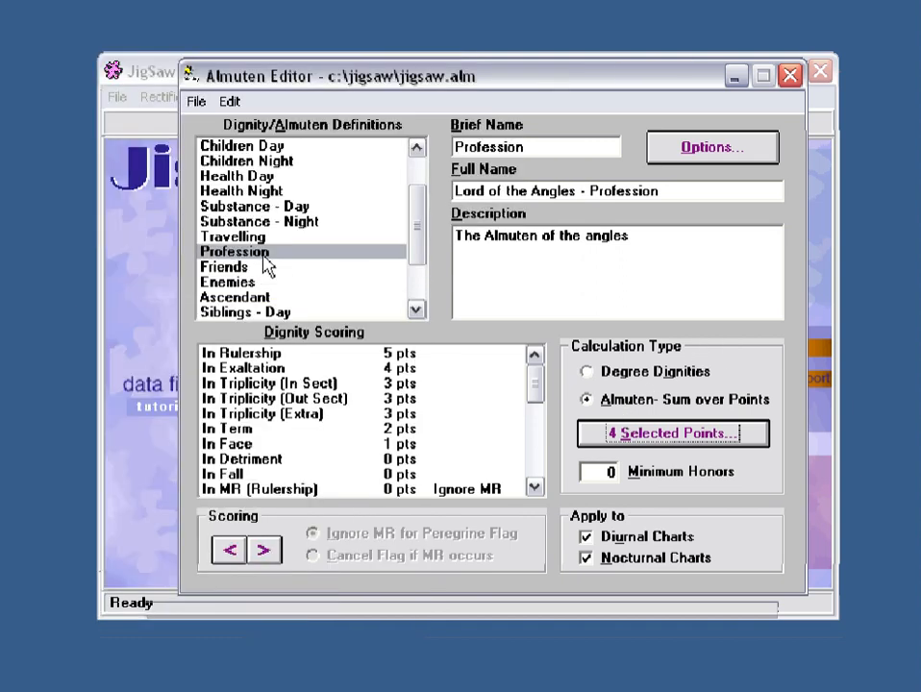
drag(417, 241, 415, 206)
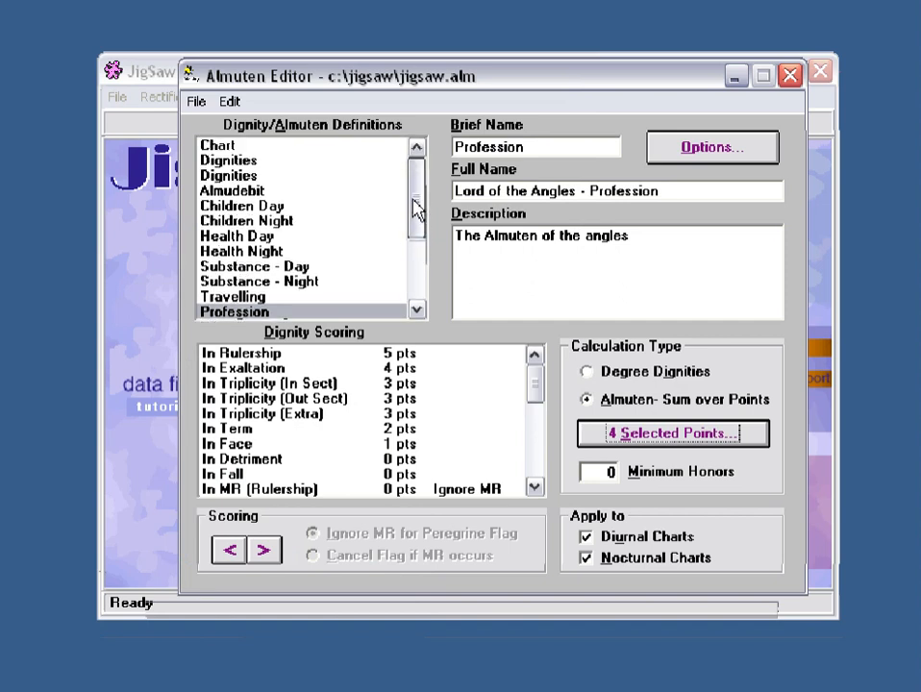
click(246, 195)
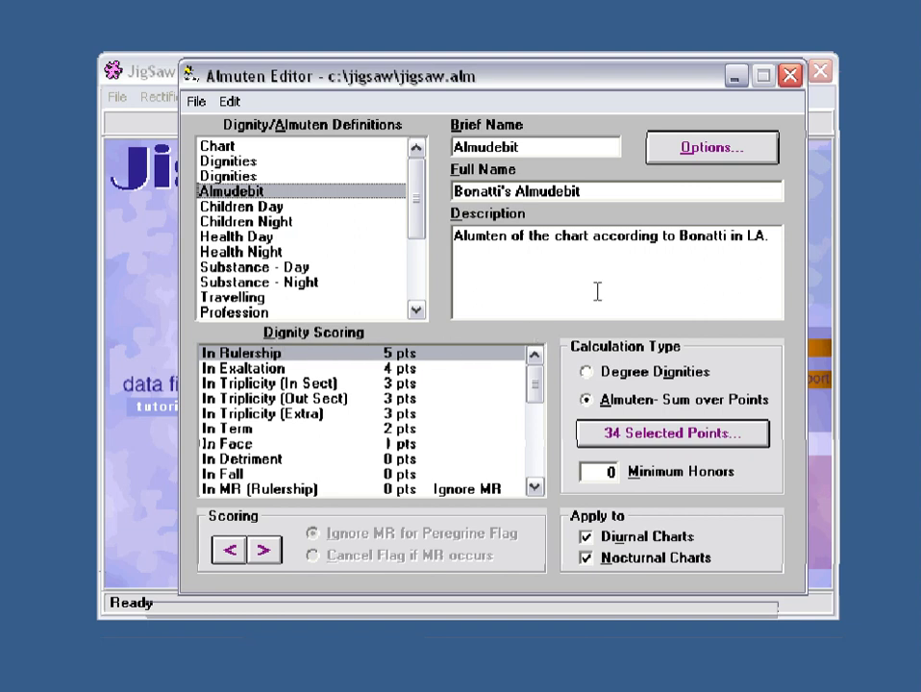
- Review the Almudebit's Dignity/Almuten options, keep Alcabitius as the house system, and accept them
click(710, 162)
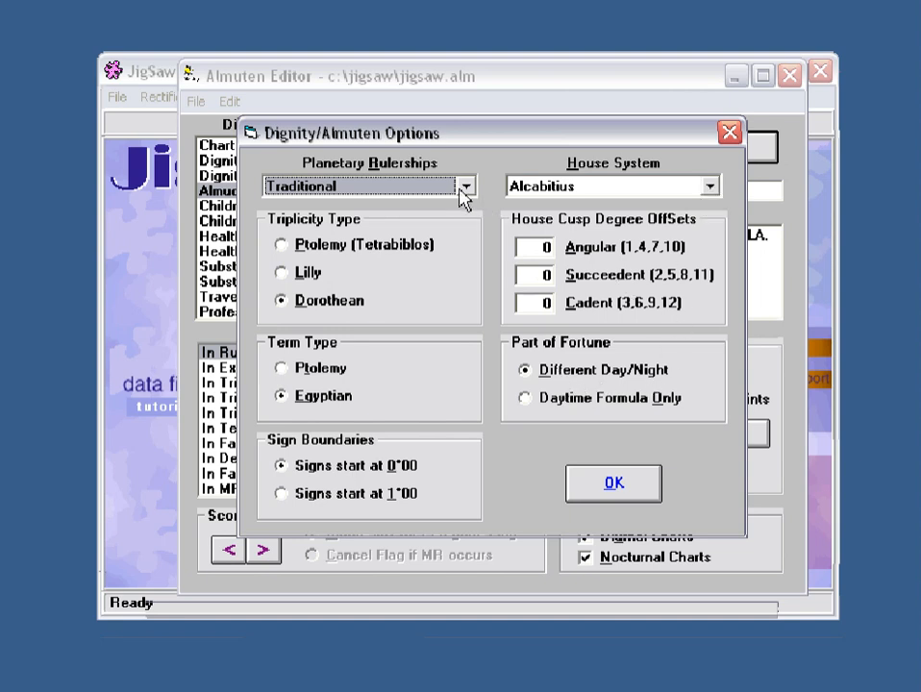
click(710, 187)
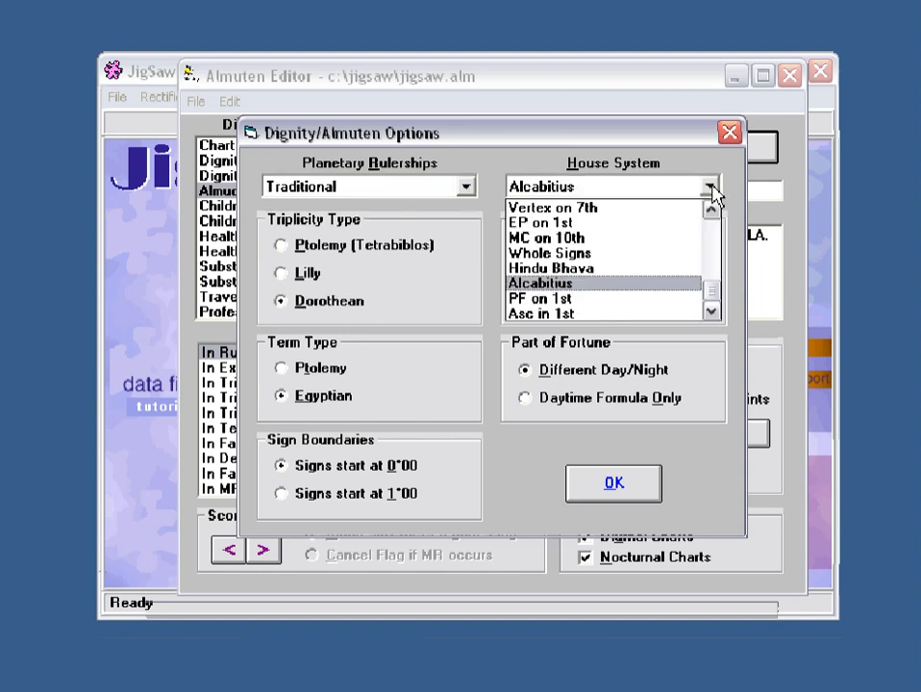
click(570, 285)
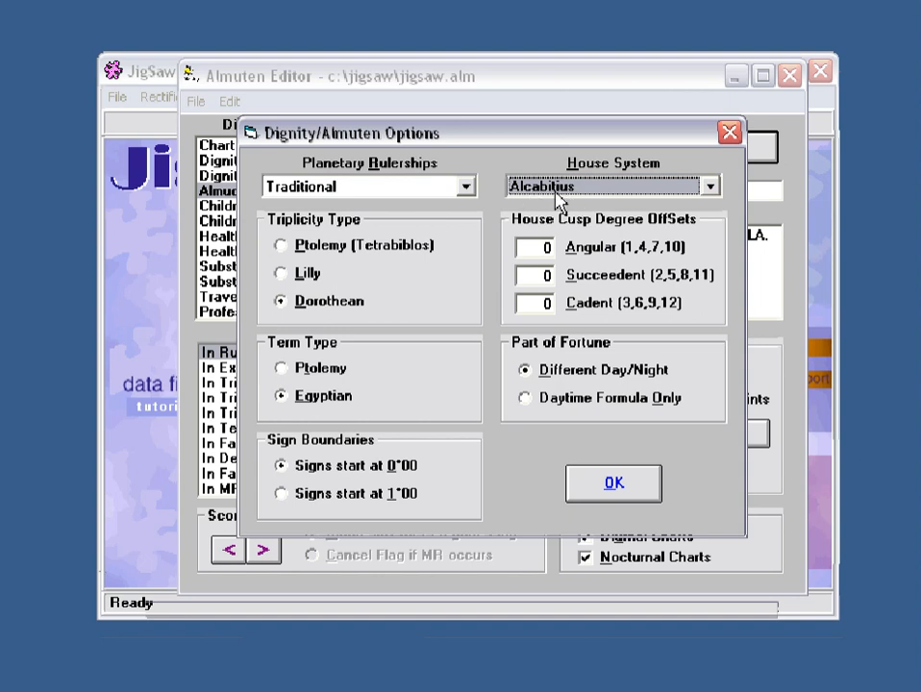
click(611, 483)
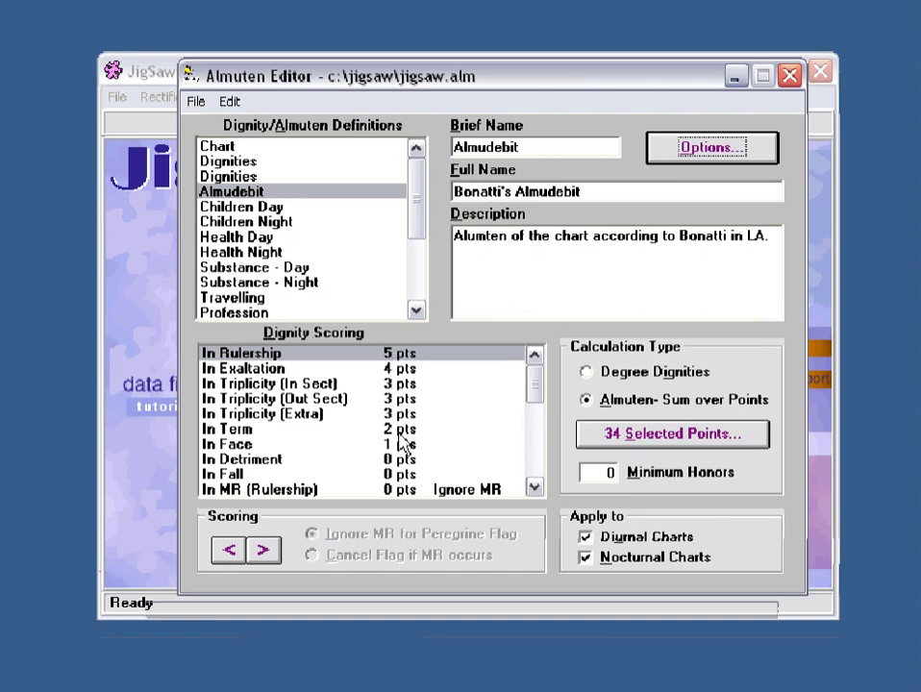
- Open the Almudebit's summation points and examine the selected chart points from The Moon through Imum Coeli (IC)
mouse_move(535, 385)
mouse_down()
mouse_move(537, 471)
mouse_move(536, 386)
mouse_up()
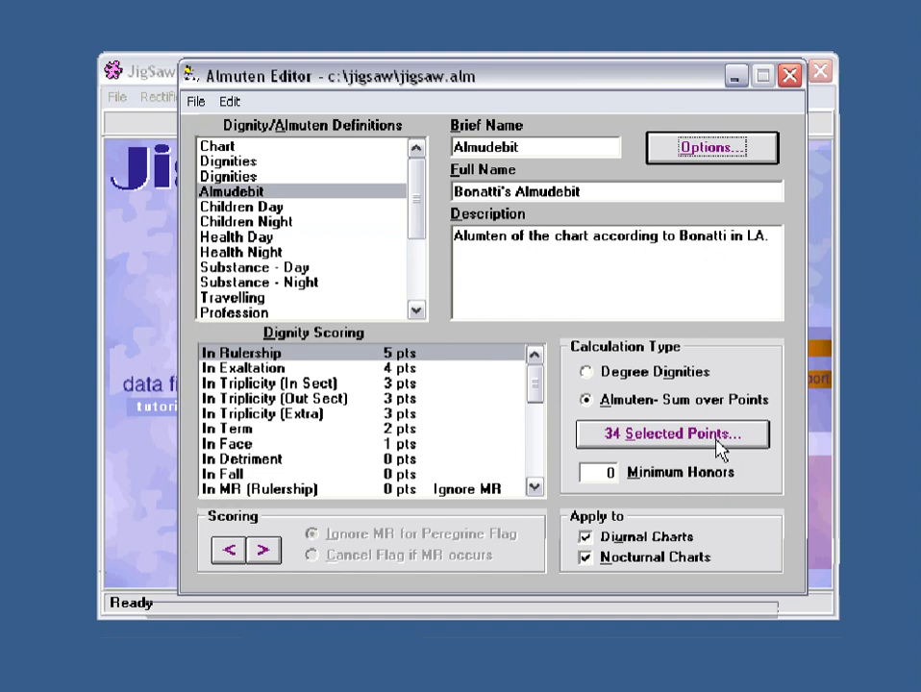
click(629, 452)
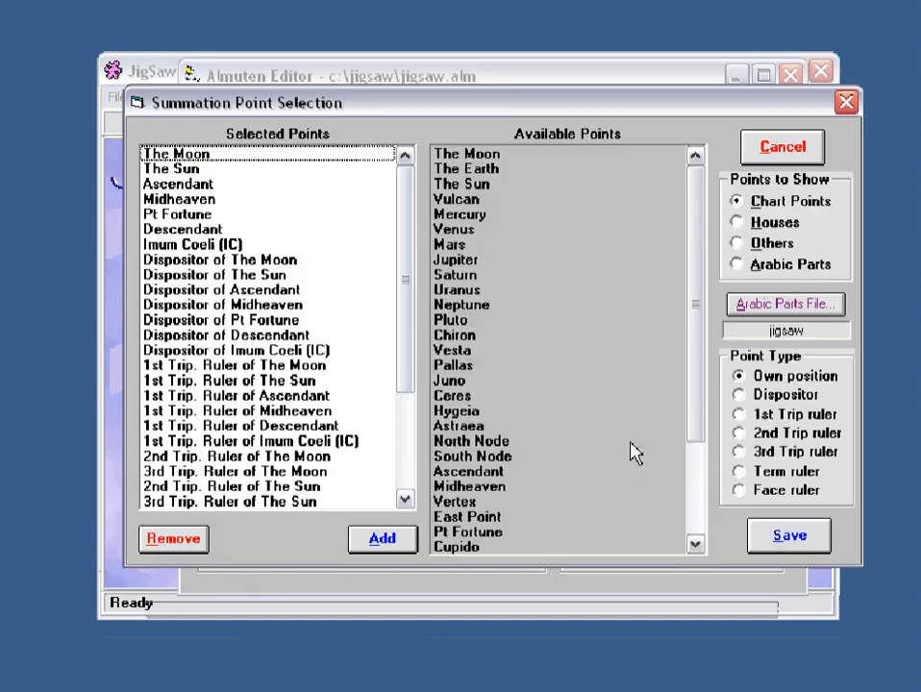
click(201, 157)
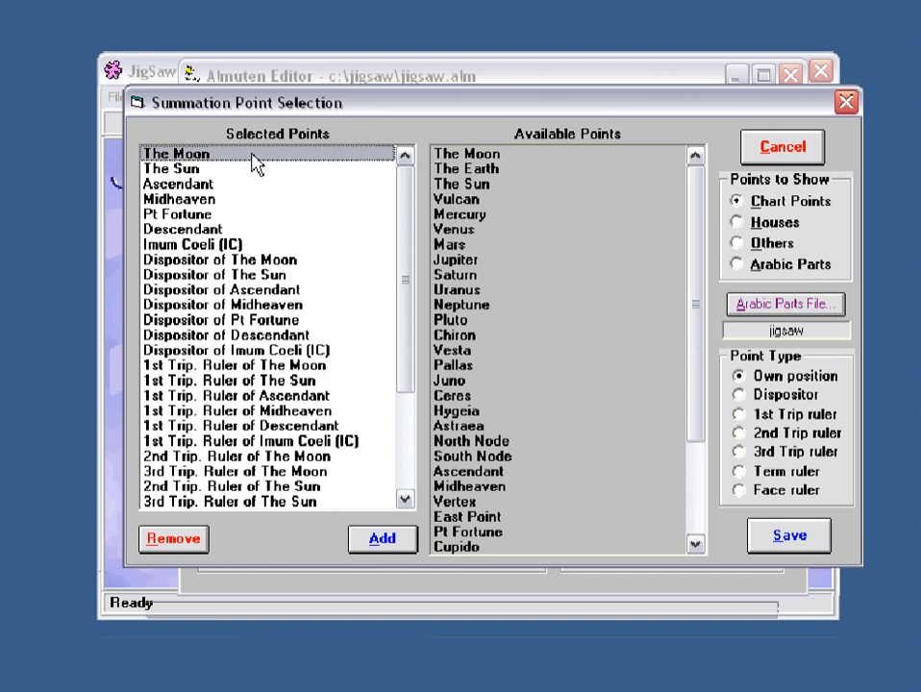
click(199, 172)
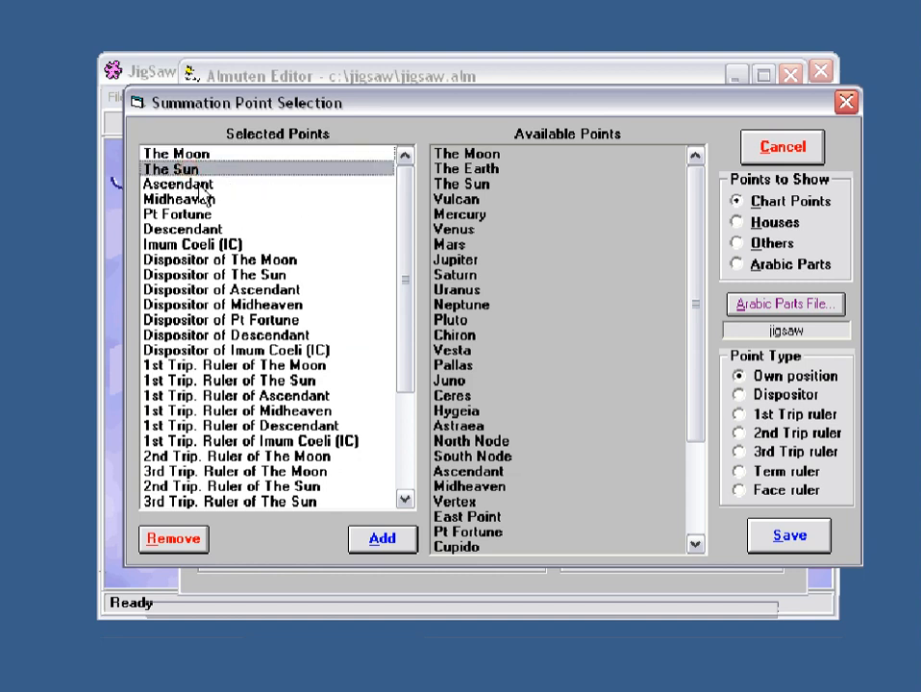
click(254, 185)
click(252, 200)
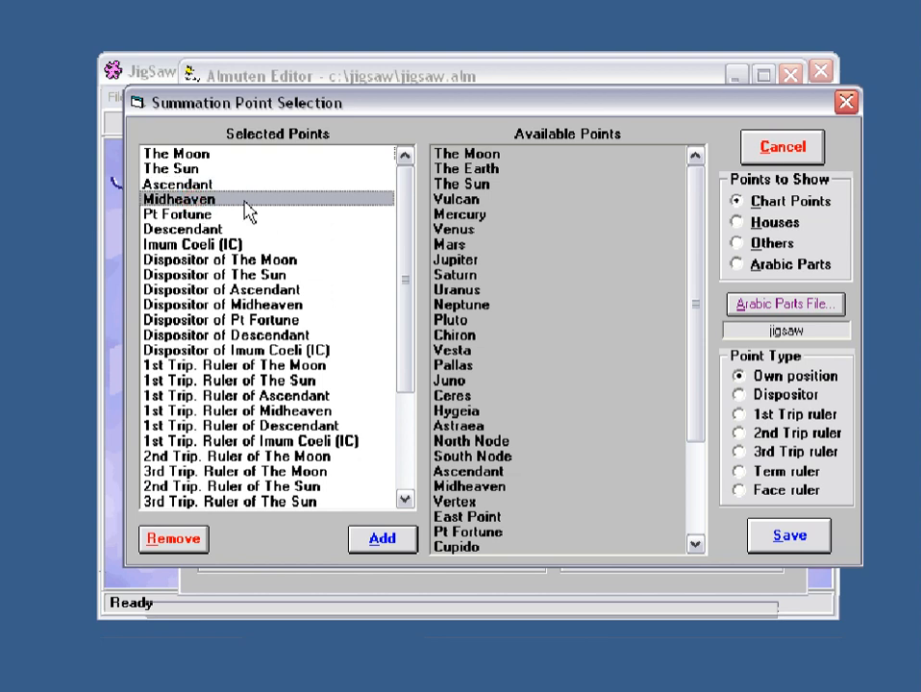
click(250, 214)
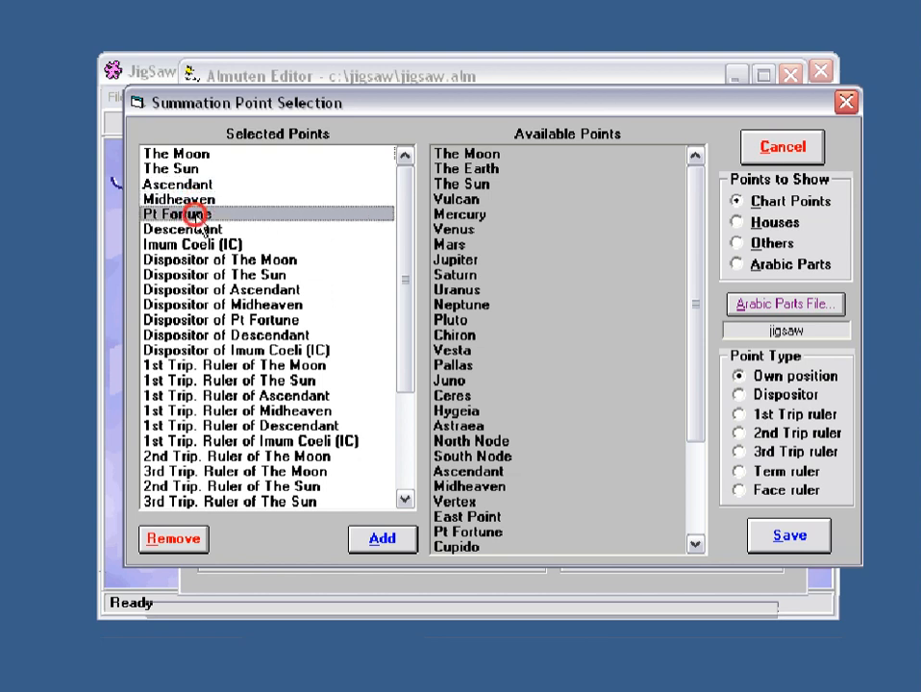
click(178, 230)
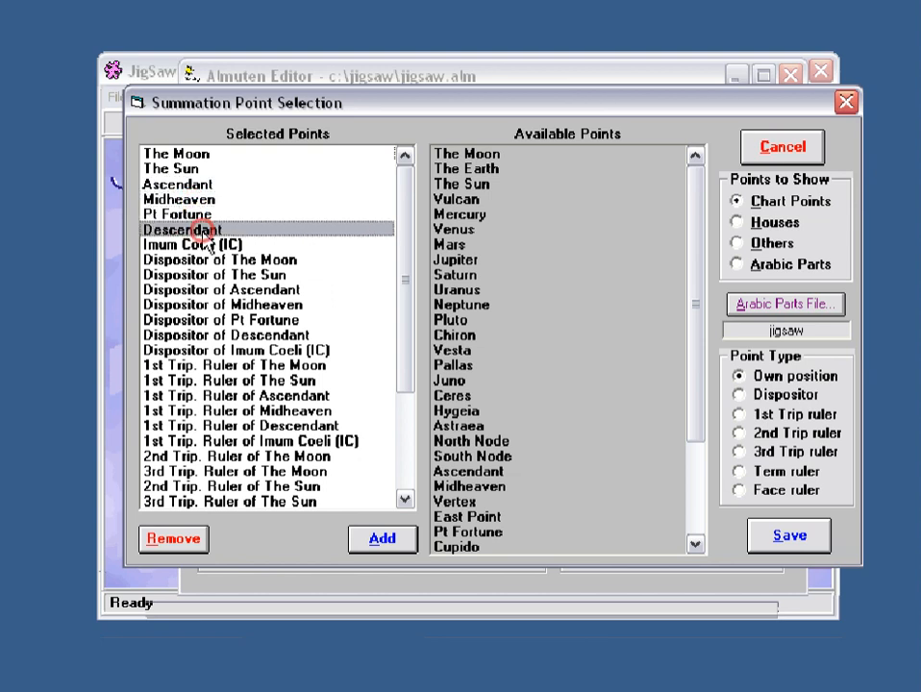
click(229, 244)
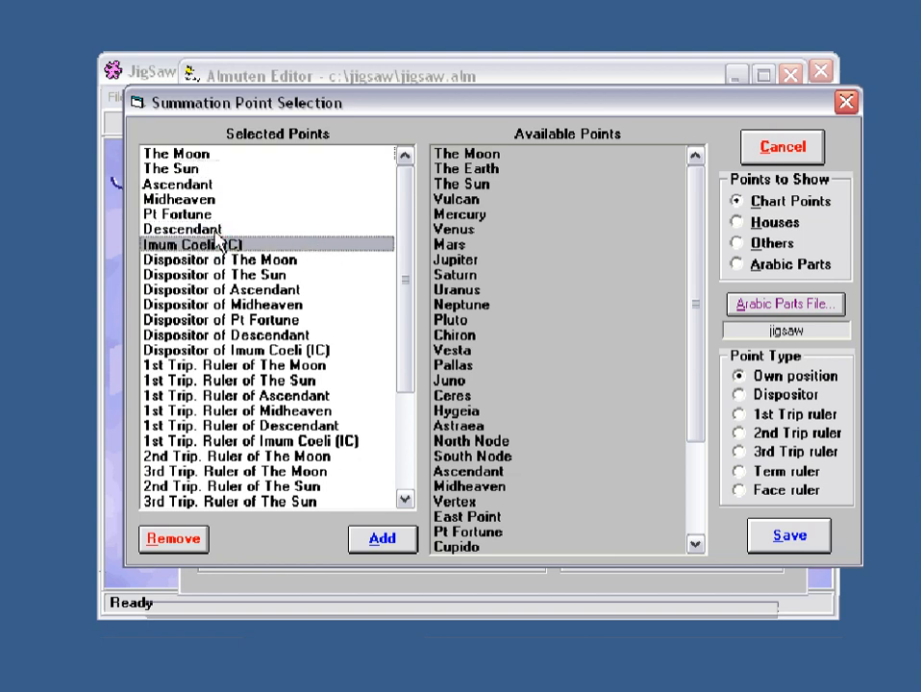
- Examine the dispositor entries among the selected points, using The Moon with the Dispositor point type as an example
click(284, 259)
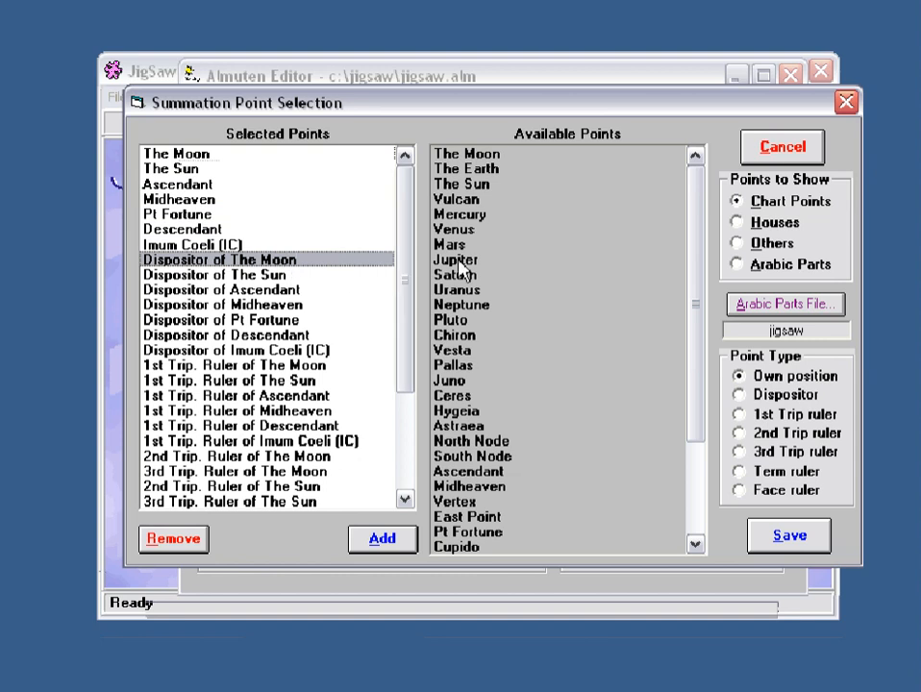
click(473, 154)
click(743, 393)
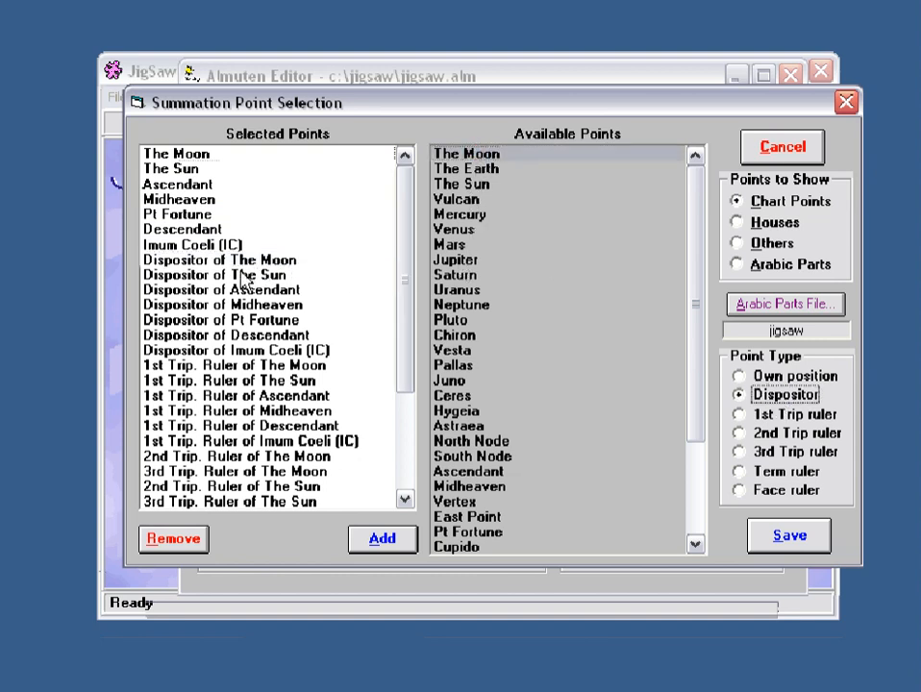
click(234, 275)
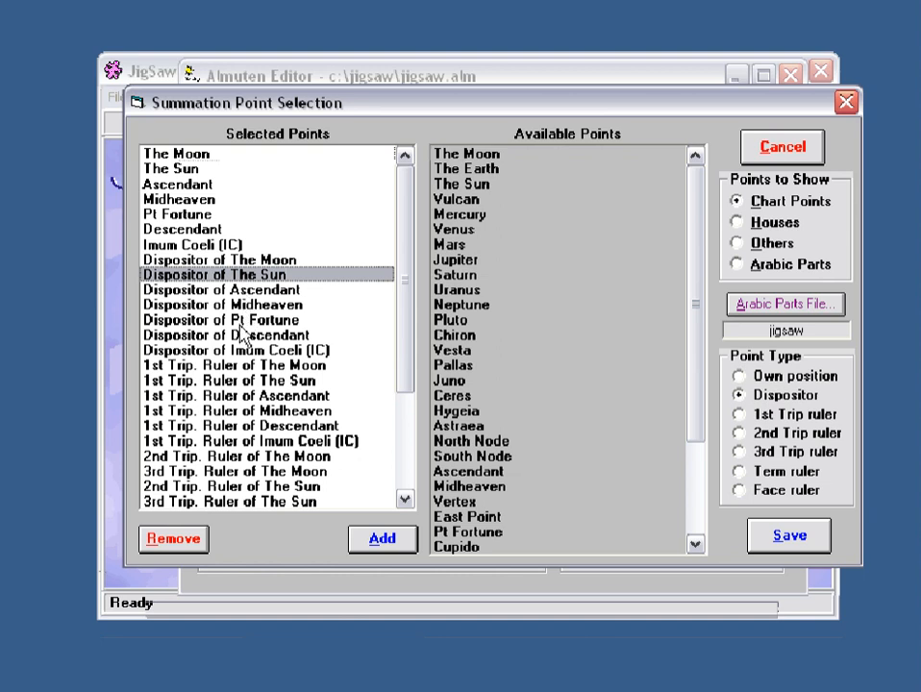
click(250, 351)
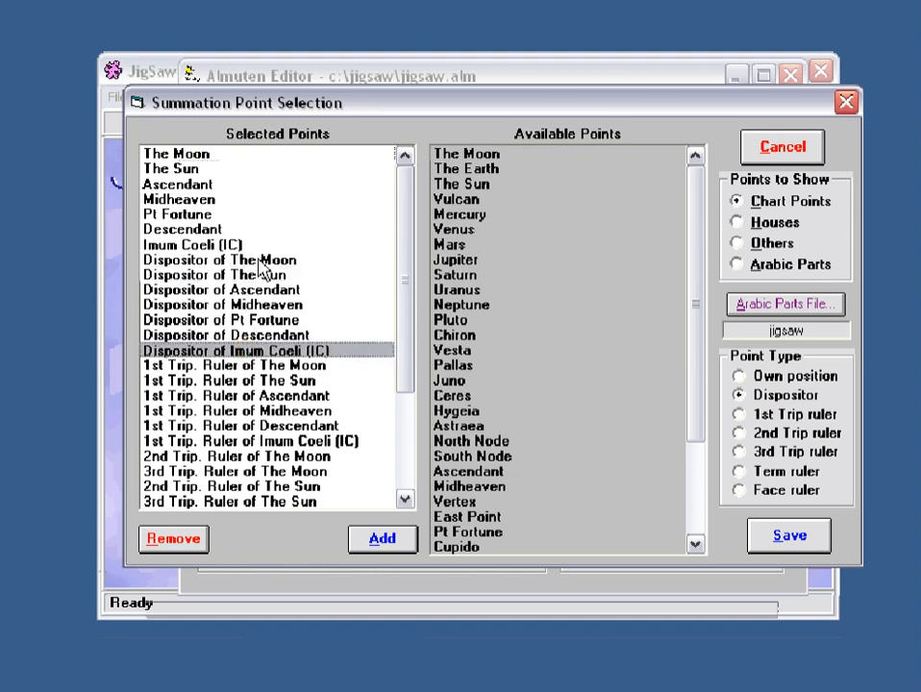
- Examine the selected triplicity rulers, the Prenatal Syz Moon and its dispositor
drag(406, 329, 395, 398)
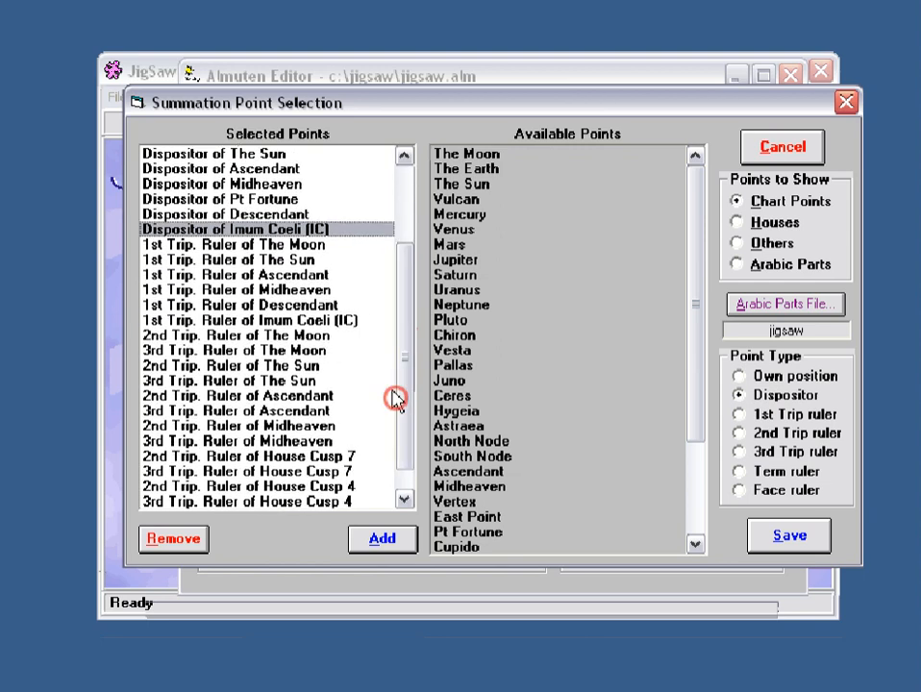
click(278, 246)
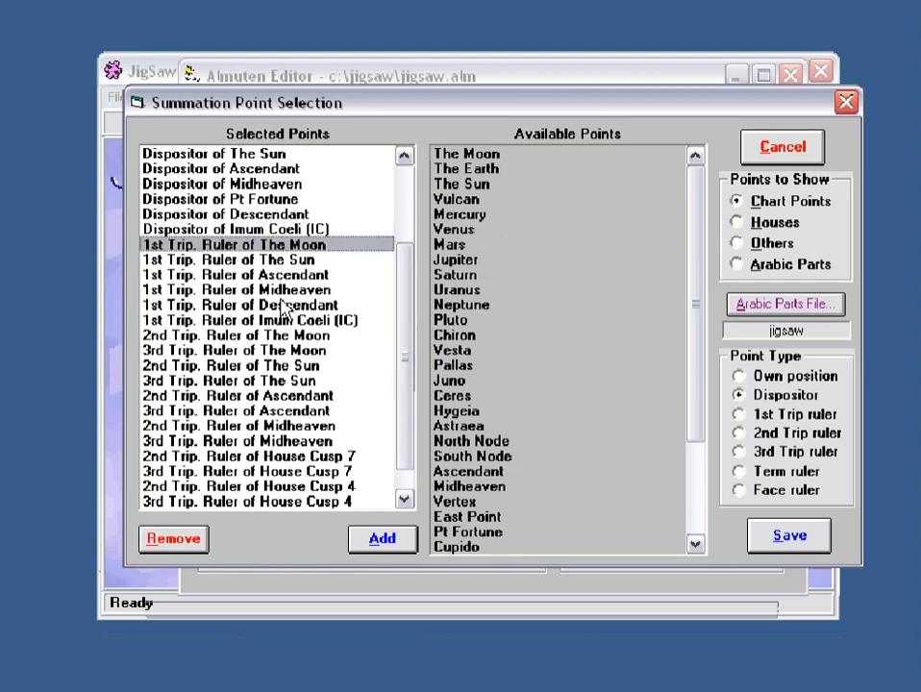
drag(402, 347, 408, 373)
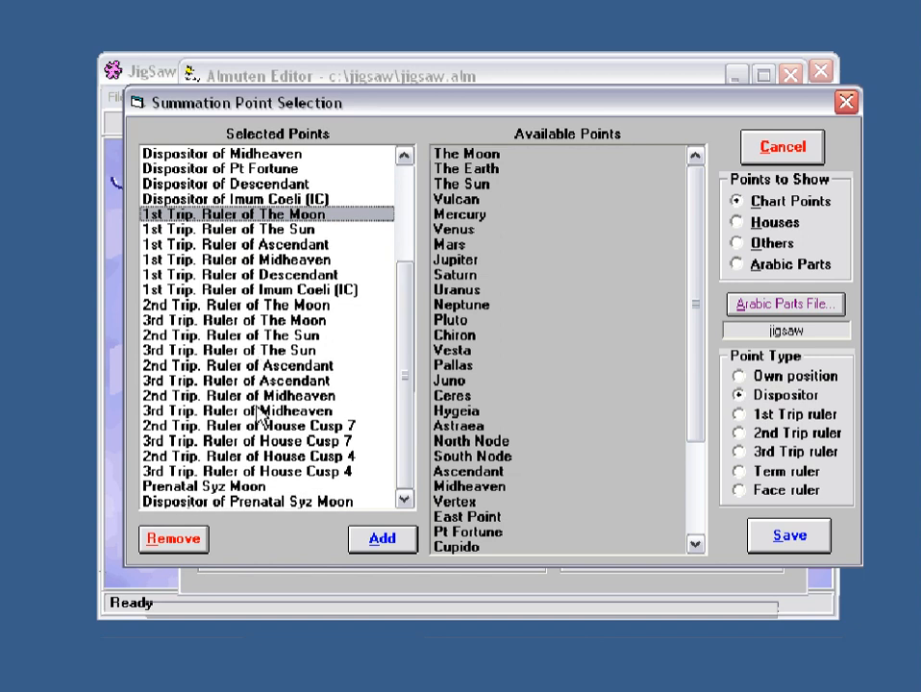
click(277, 474)
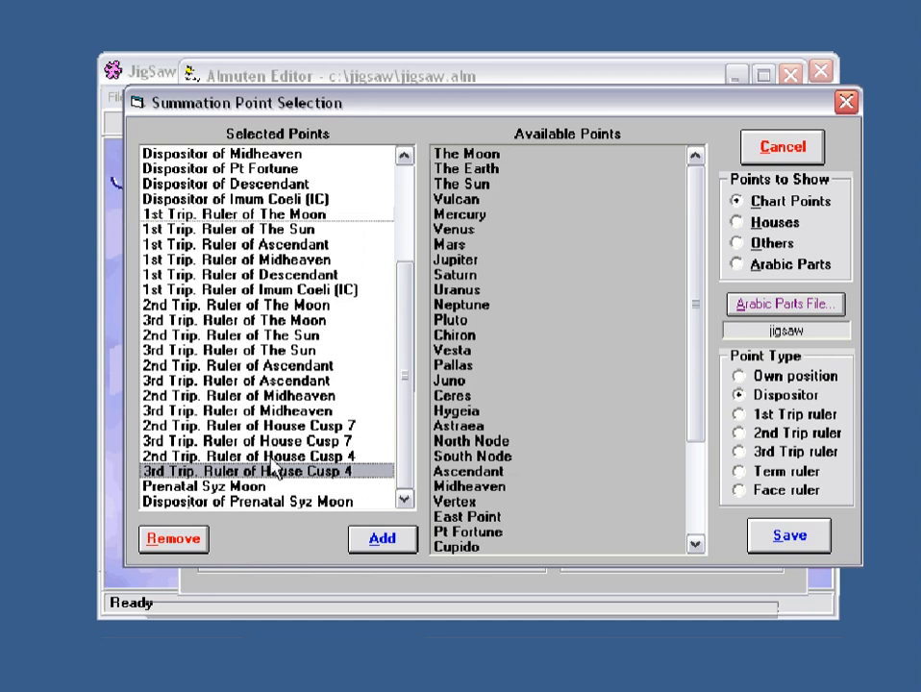
click(183, 485)
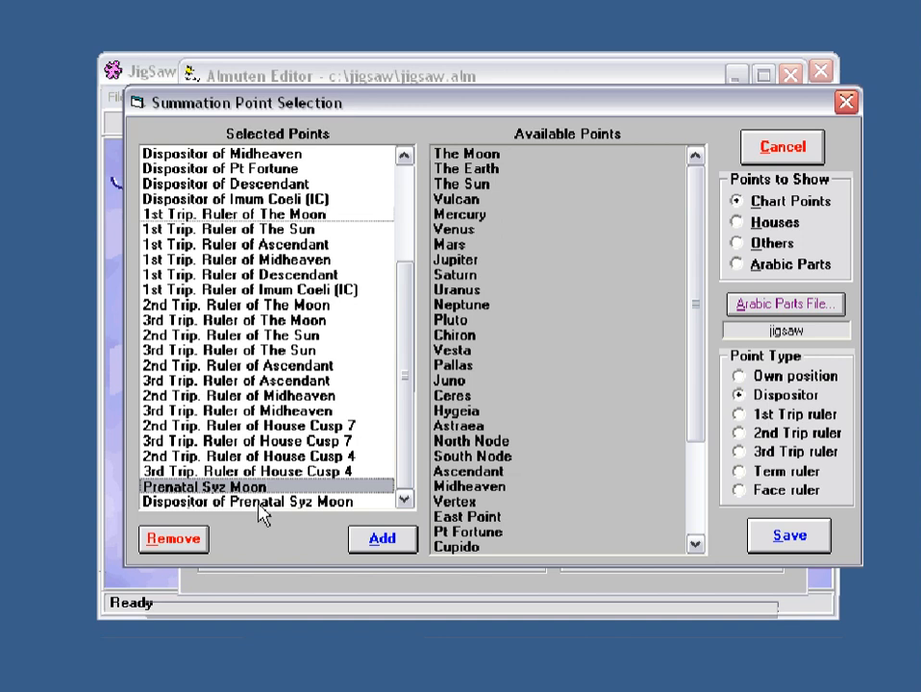
click(263, 502)
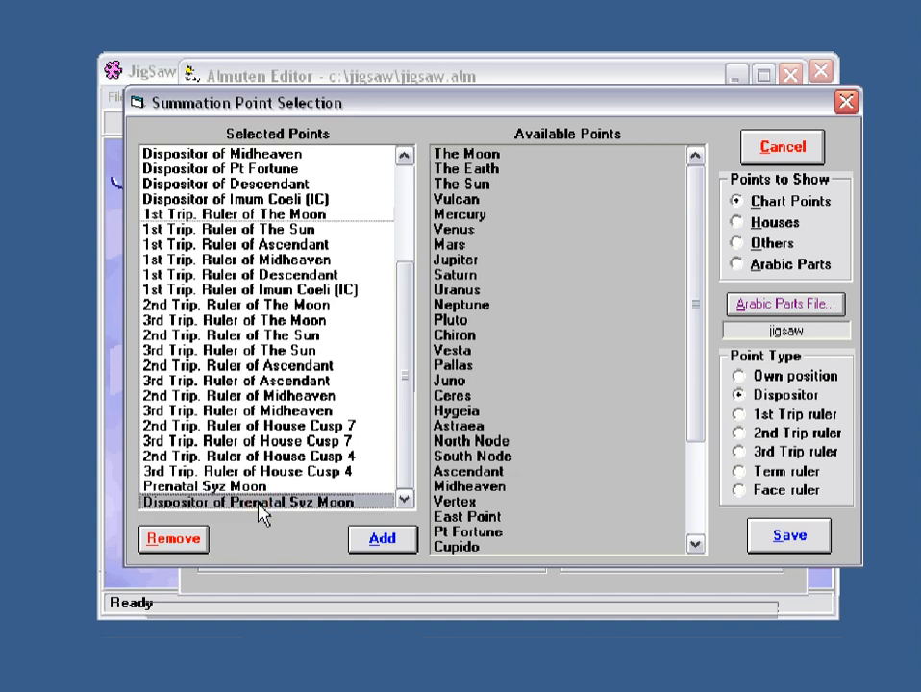
- Review the complete list of selected points, set the point type back to Own position, and cancel the summation point selection
drag(407, 471, 407, 354)
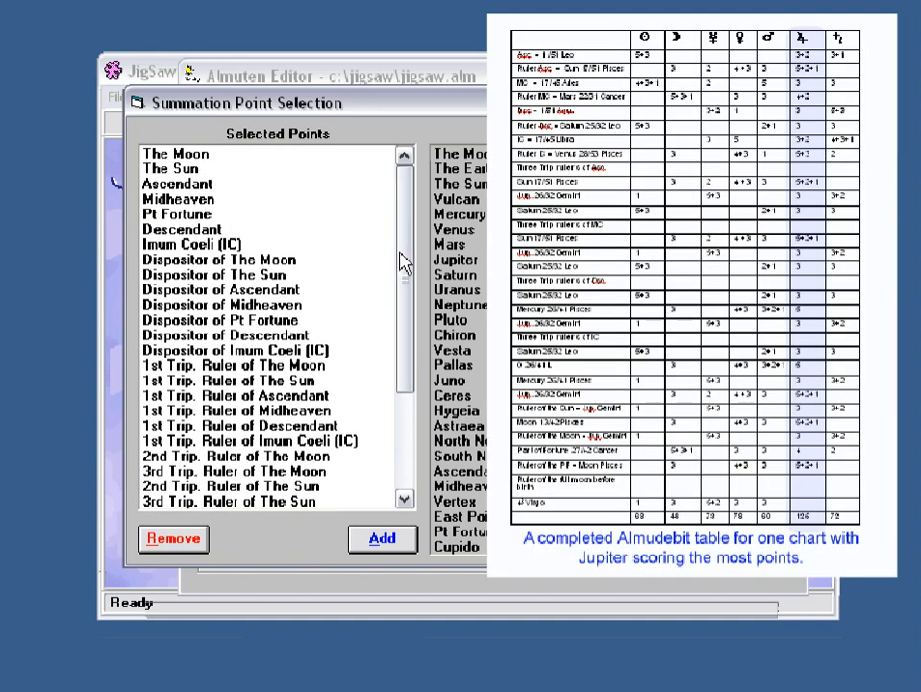
mouse_move(405, 268)
mouse_down()
mouse_move(409, 366)
mouse_move(410, 255)
mouse_up()
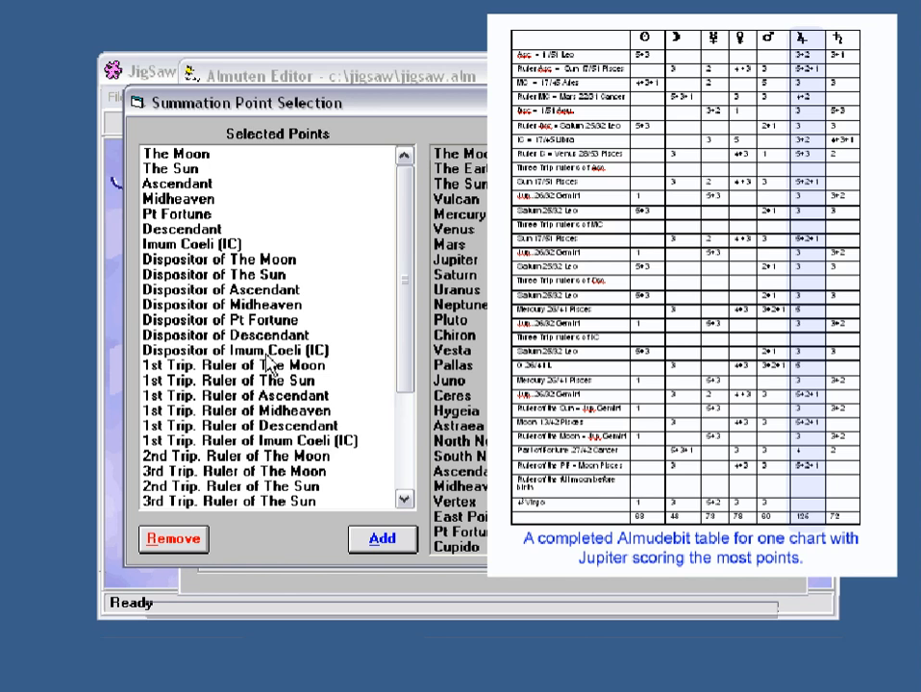
scroll(412, 365, down, 4)
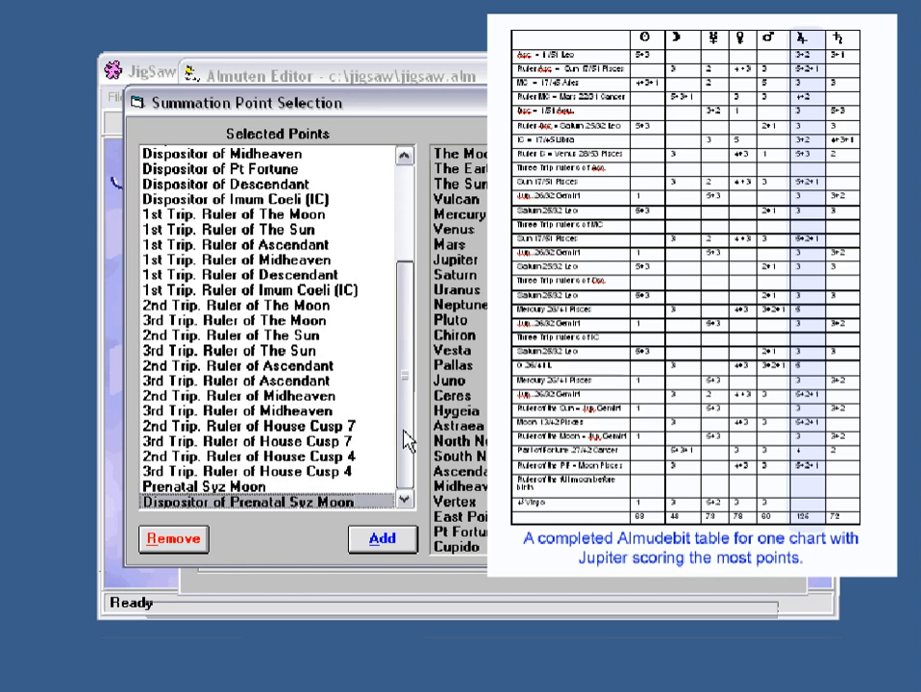
drag(405, 431, 407, 327)
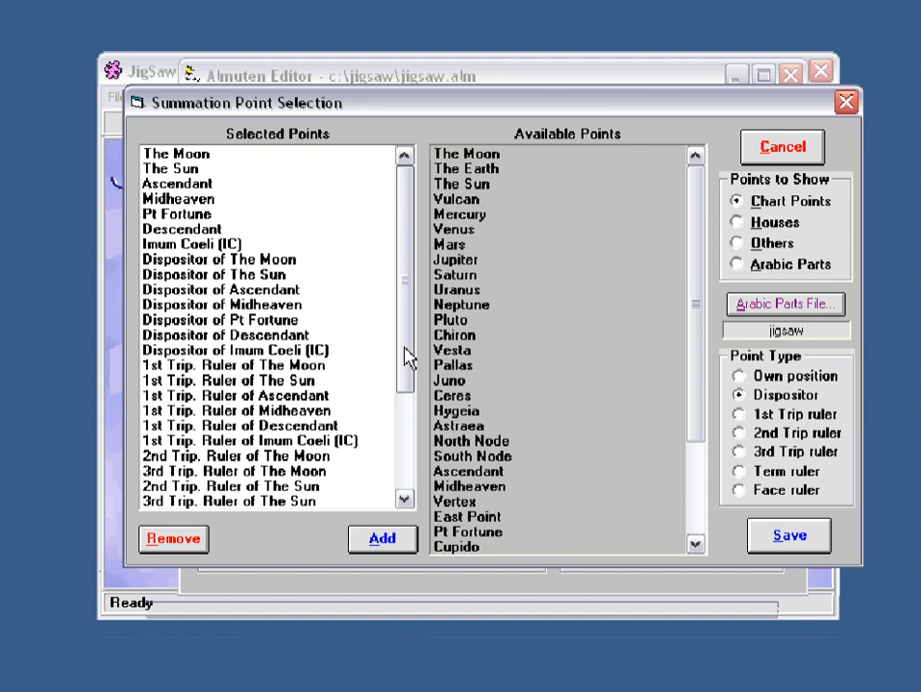
click(737, 377)
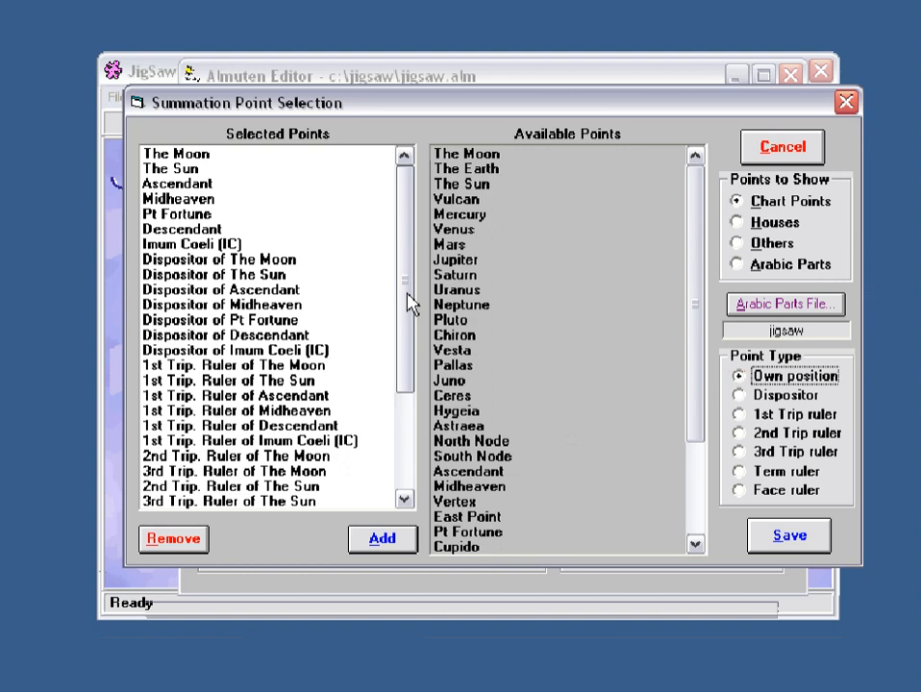
click(783, 147)
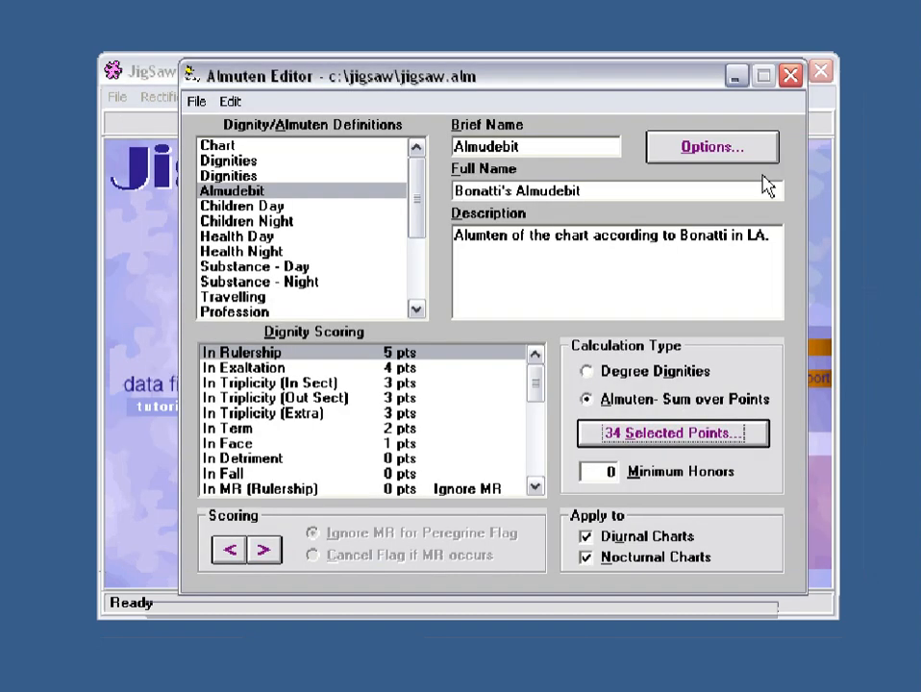
- Select the Essential Dignities (Ptolemy) definition and examine its scoring, including detriment, fall, mutual reception and peregrine
click(233, 205)
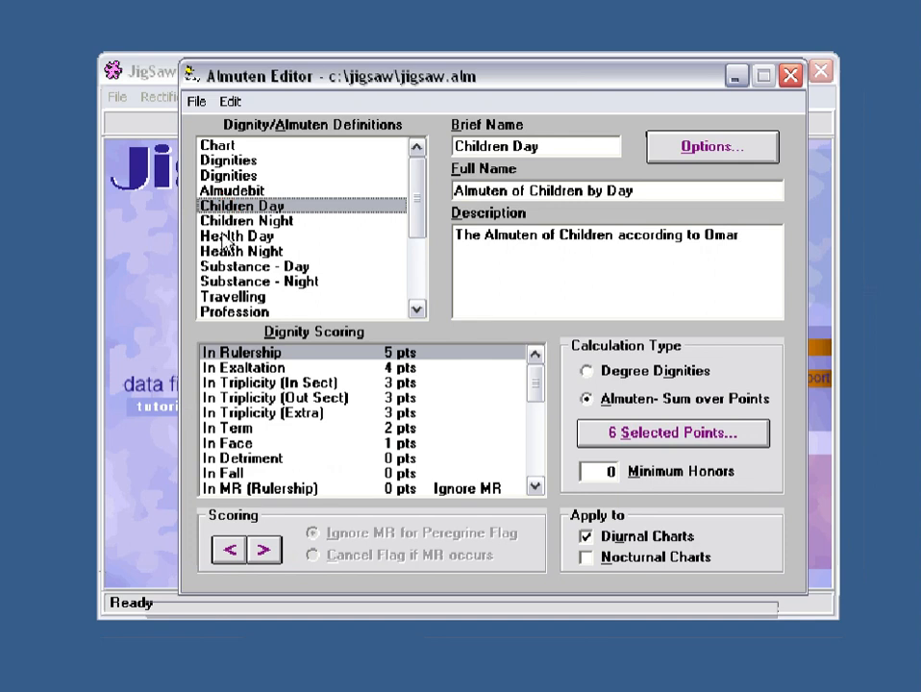
click(244, 161)
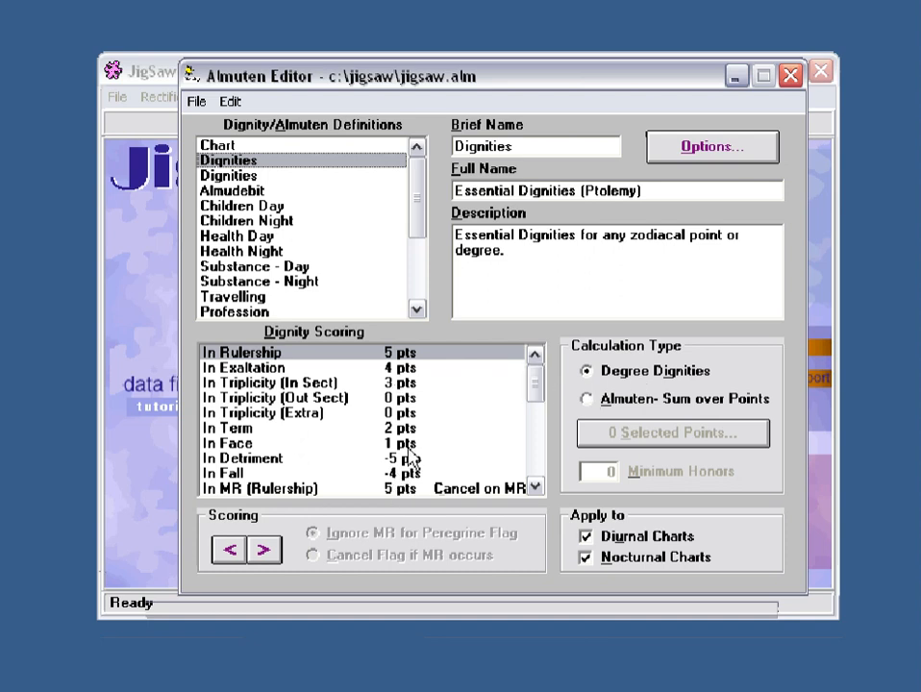
mouse_move(535, 380)
mouse_down()
mouse_move(535, 394)
mouse_move(536, 383)
mouse_up()
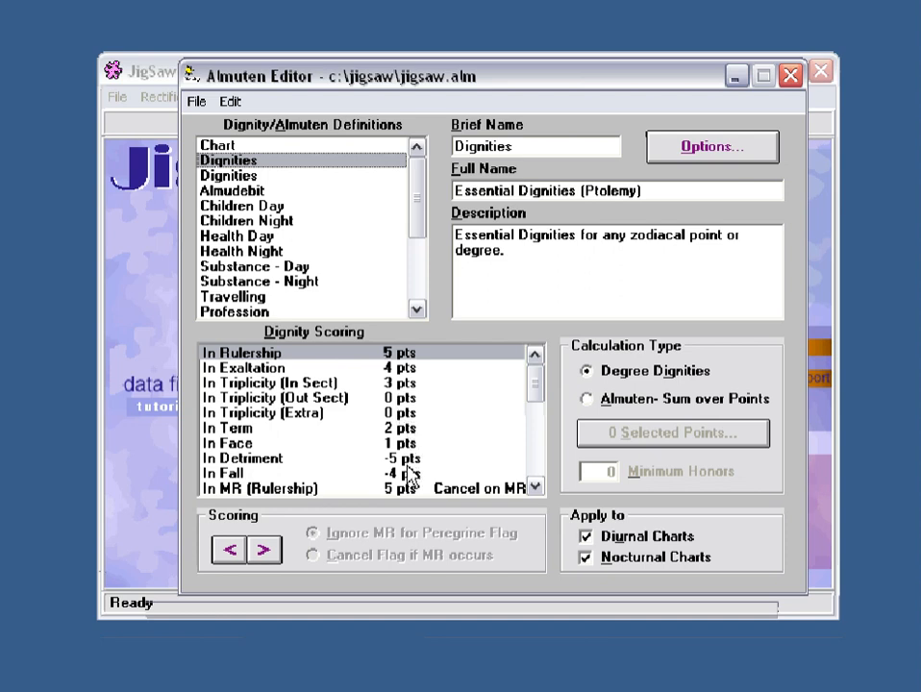
drag(539, 387, 535, 402)
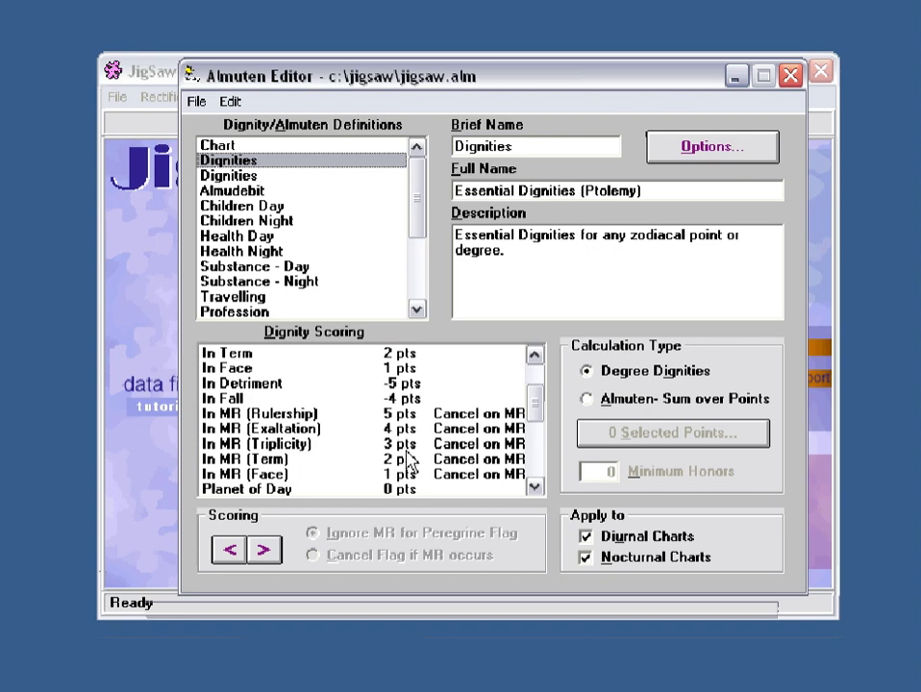
click(408, 385)
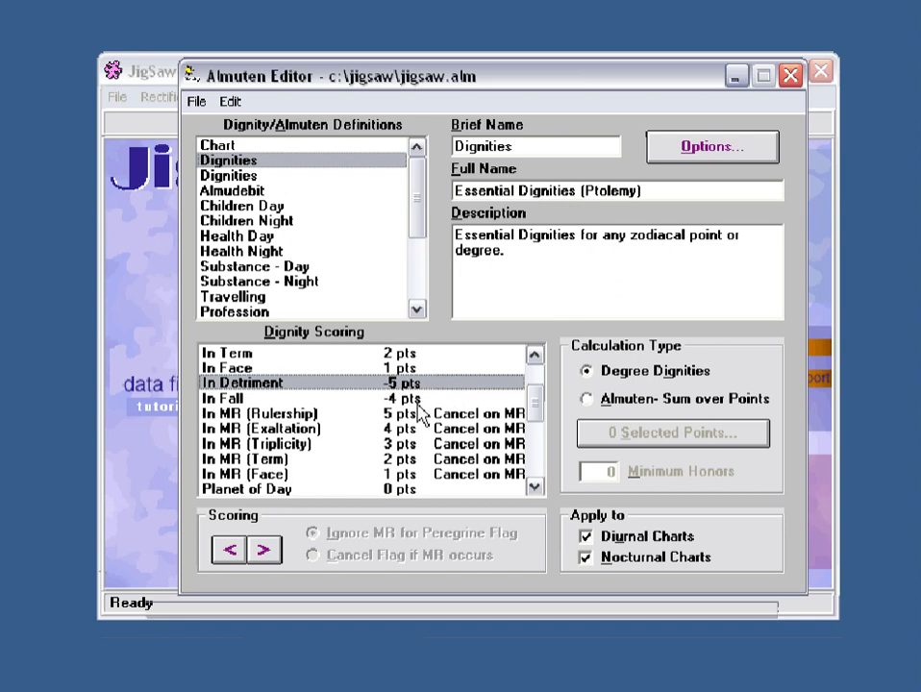
click(420, 400)
mouse_move(536, 411)
mouse_down()
mouse_move(539, 437)
mouse_move(541, 429)
mouse_up()
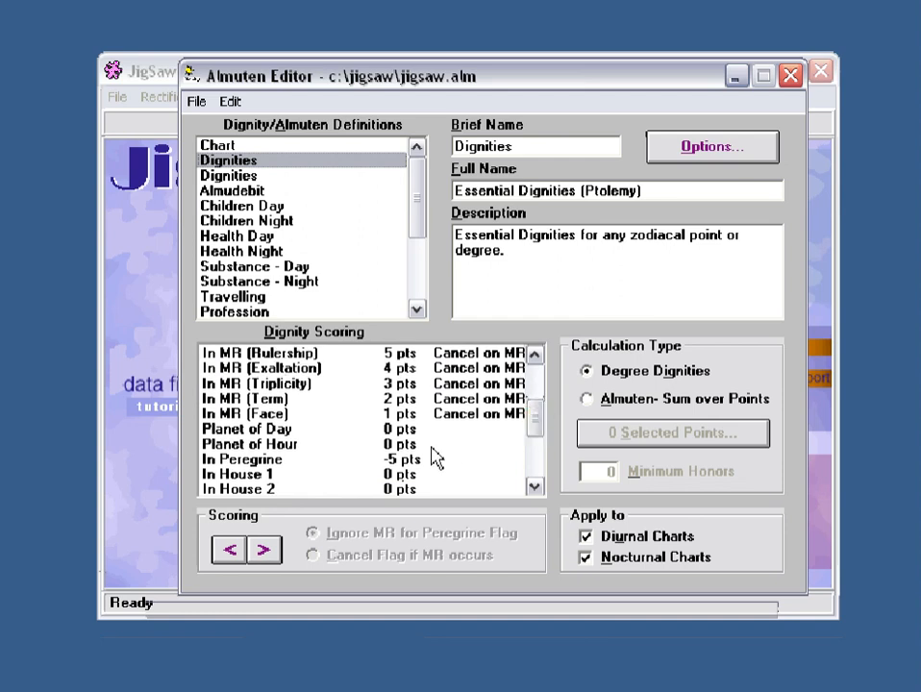
click(416, 461)
drag(538, 430, 545, 390)
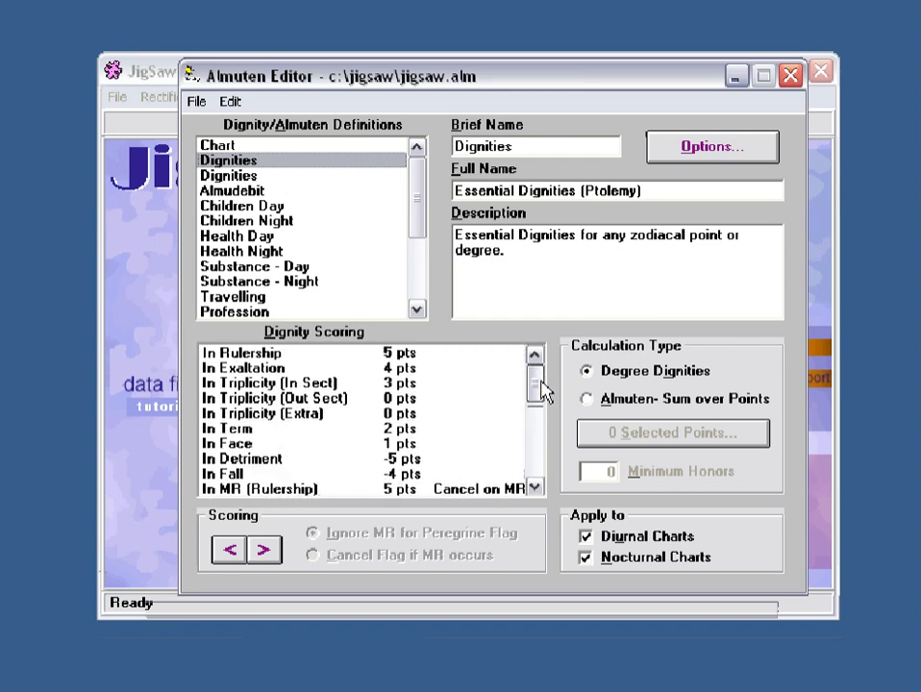
- Look through the Children Day, Children Night, Health Day, Health Night and Substance - Day definitions
click(250, 208)
click(252, 222)
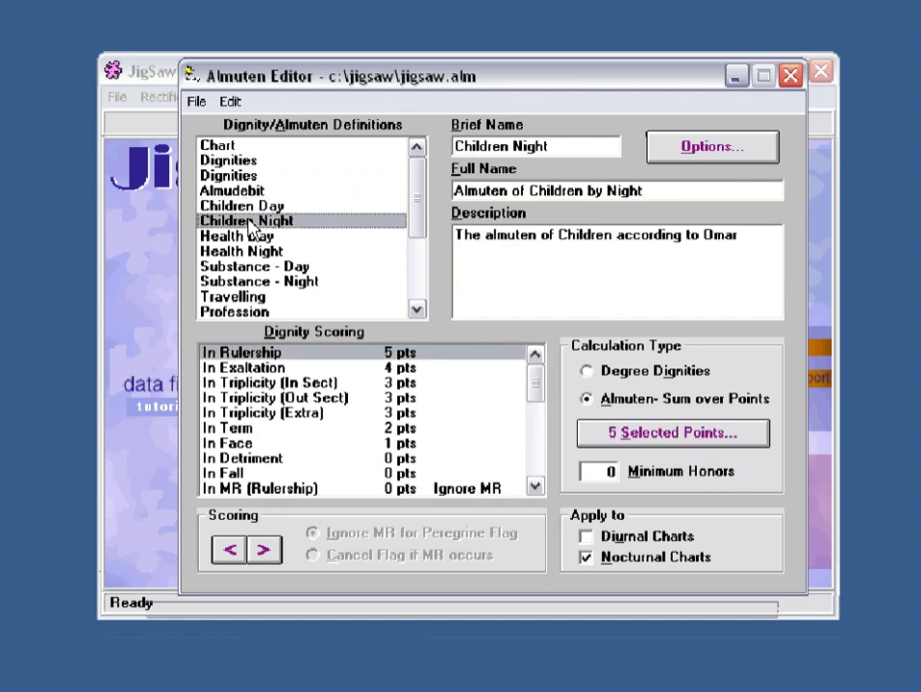
click(247, 239)
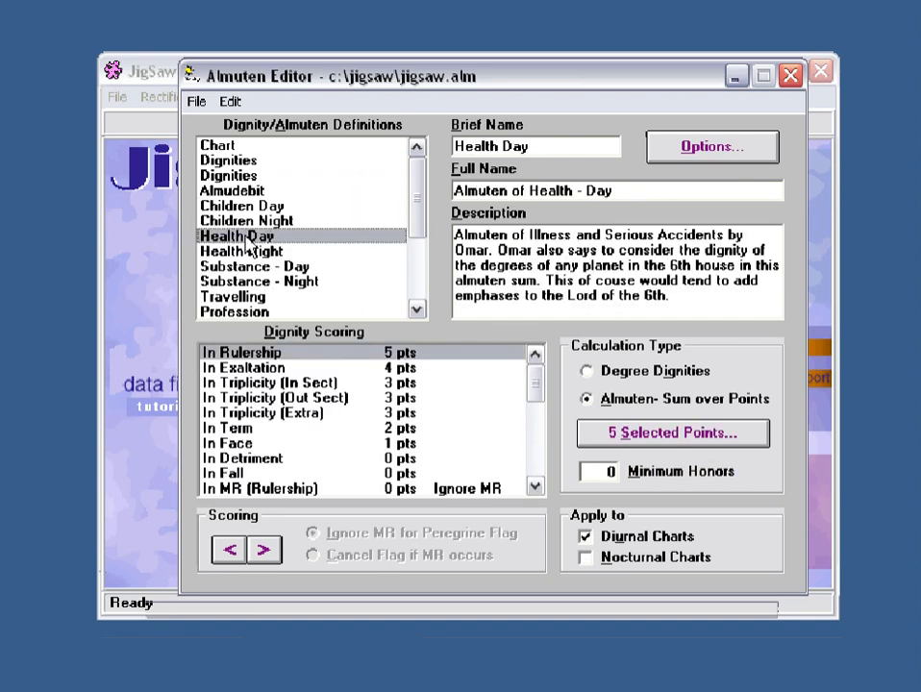
click(246, 254)
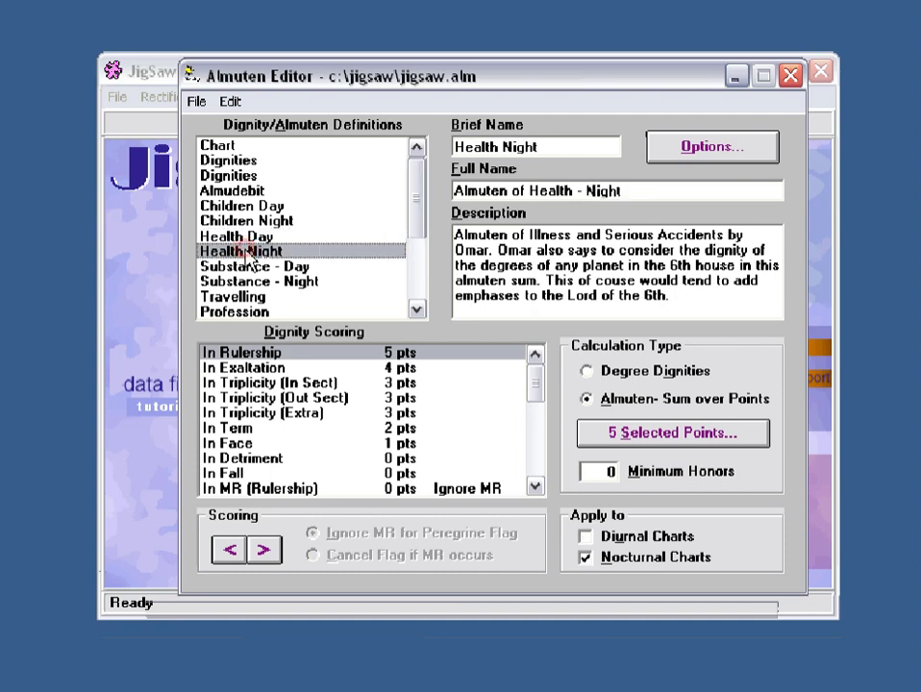
click(254, 269)
click(198, 104)
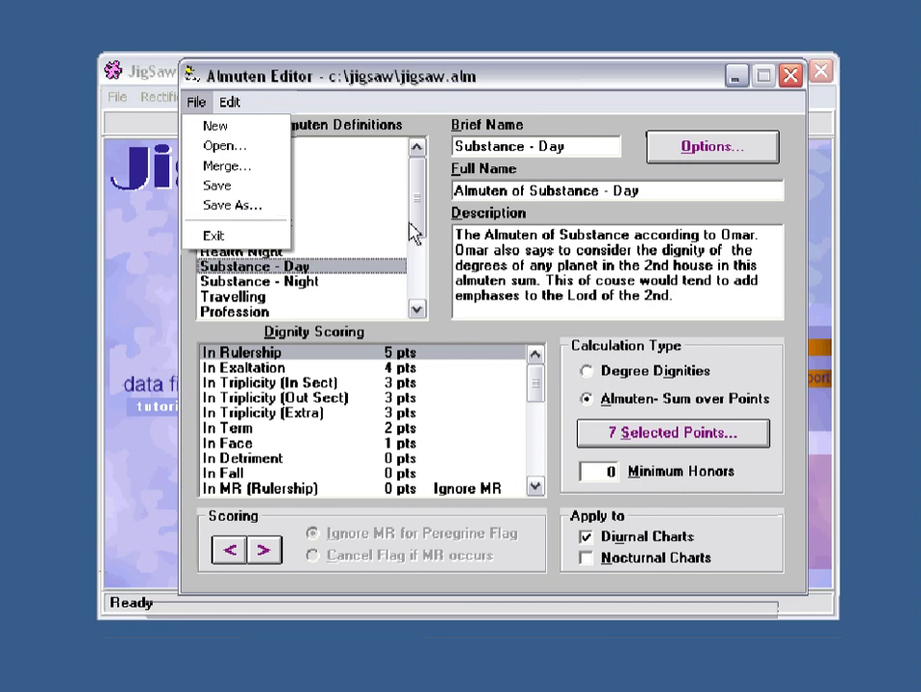
click(365, 214)
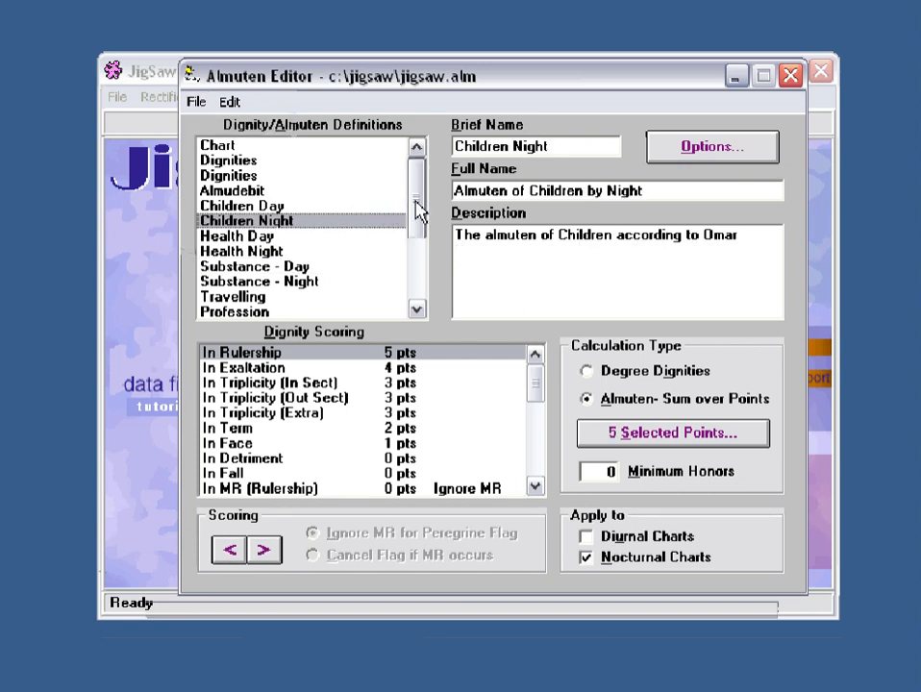
drag(417, 220, 417, 259)
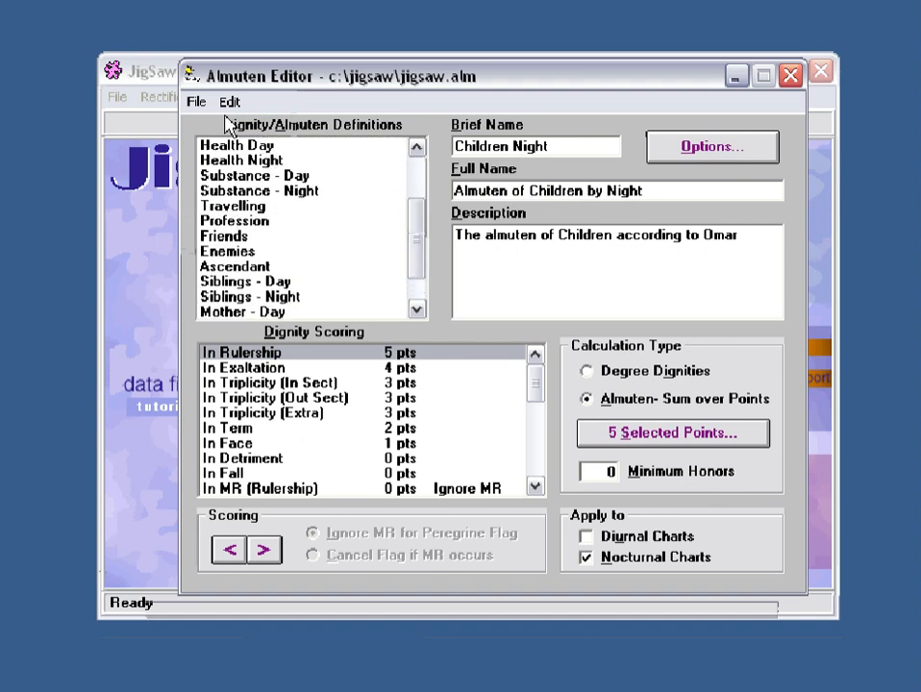
click(197, 102)
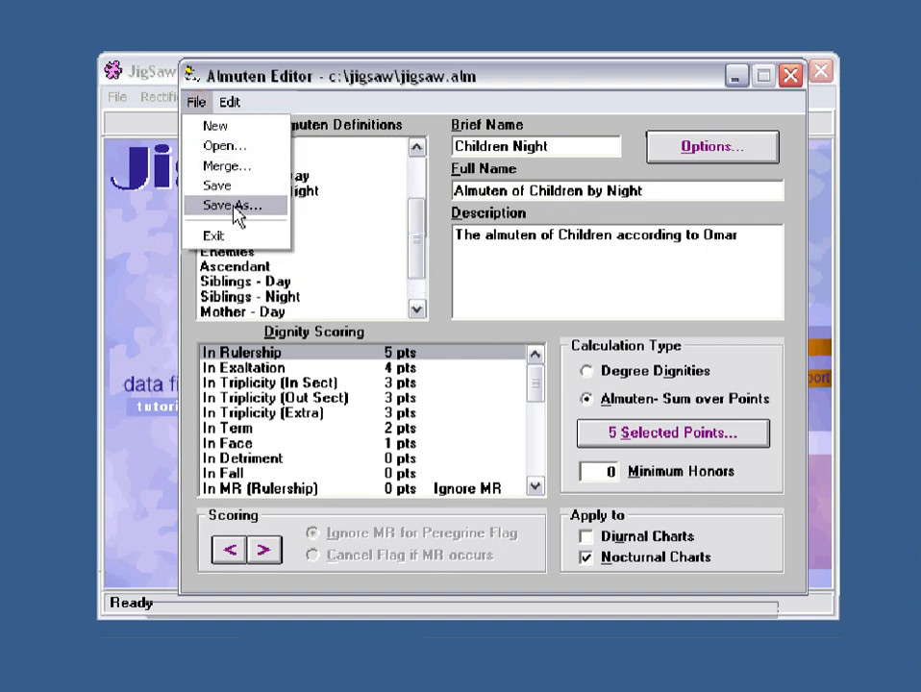
mouse_move(229, 106)
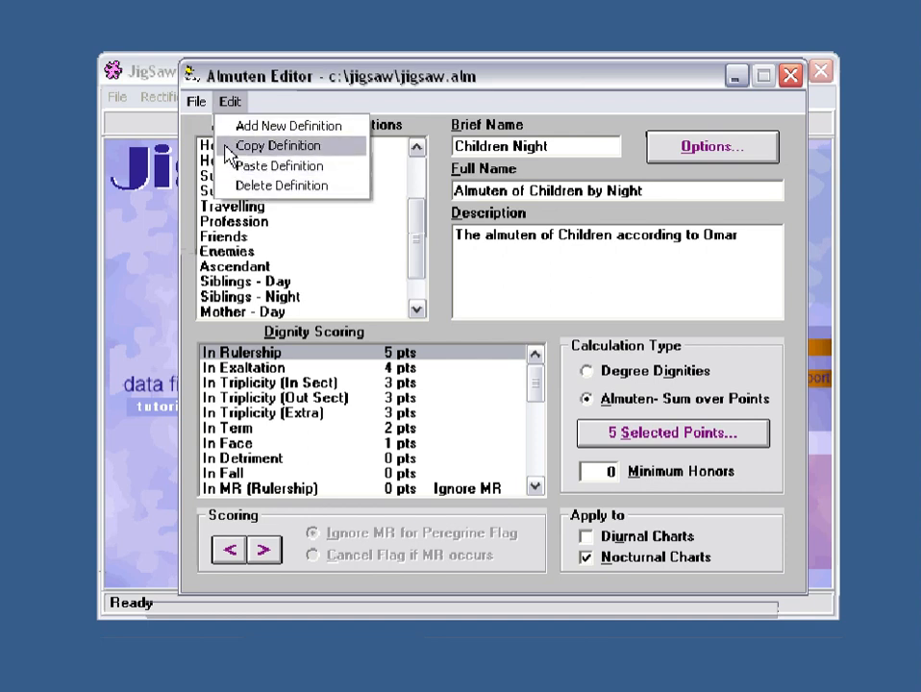
click(258, 74)
- Duplicate the Almudebit definition by copying it and pasting it into the definitions list
drag(416, 231, 412, 148)
click(248, 192)
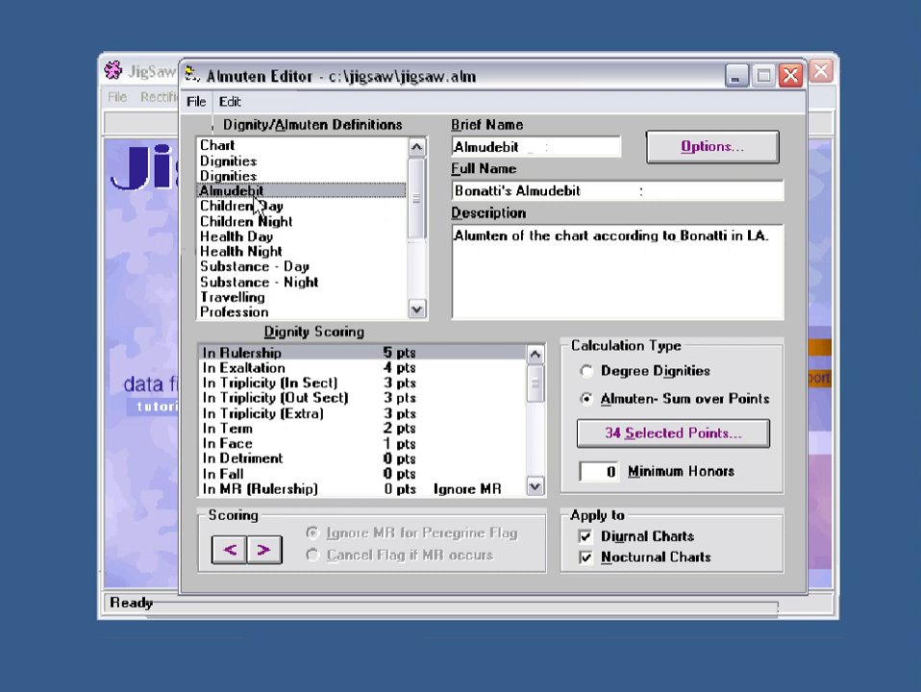
click(231, 103)
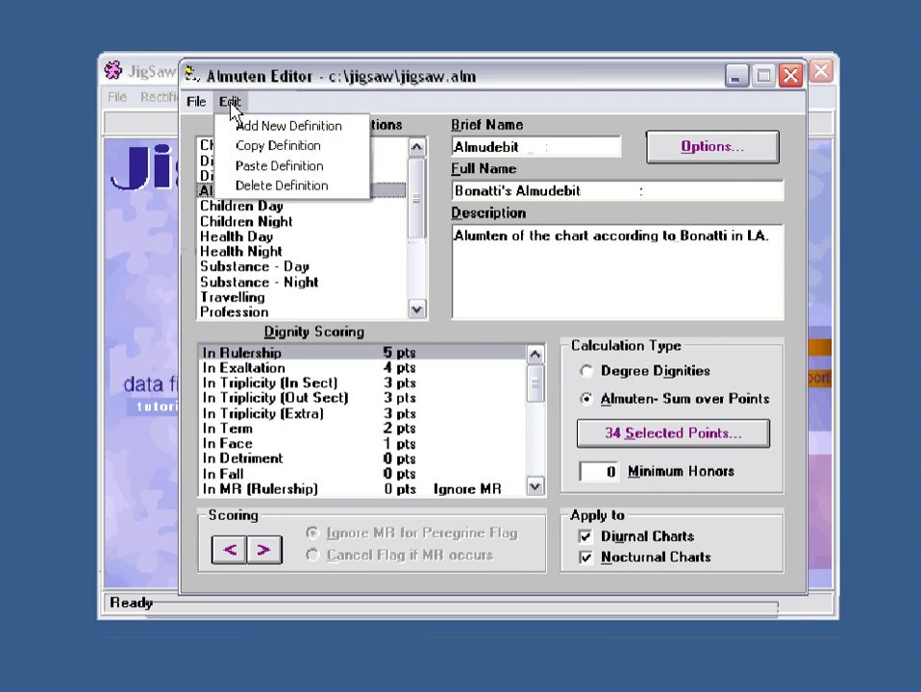
click(255, 150)
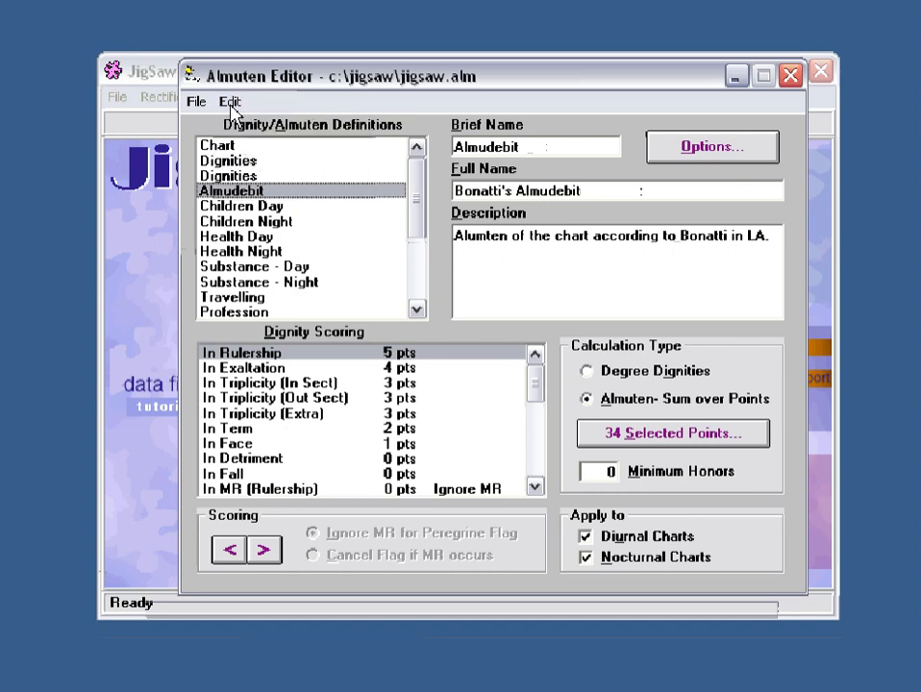
click(232, 104)
click(250, 165)
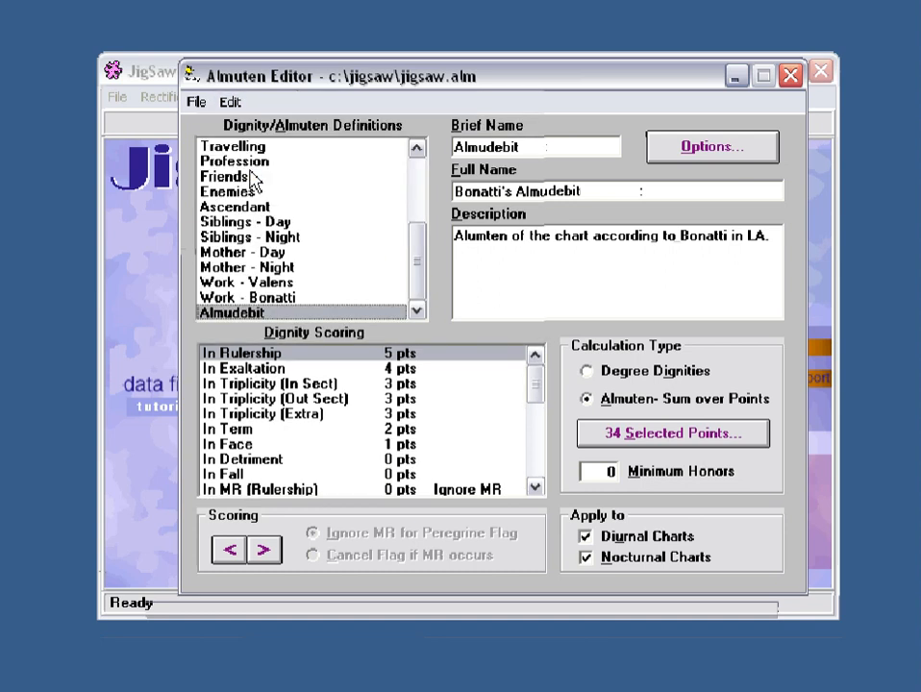
- Set the pasted definition's brief name to Almudebit2 and its full name to My Almudebit
click(413, 262)
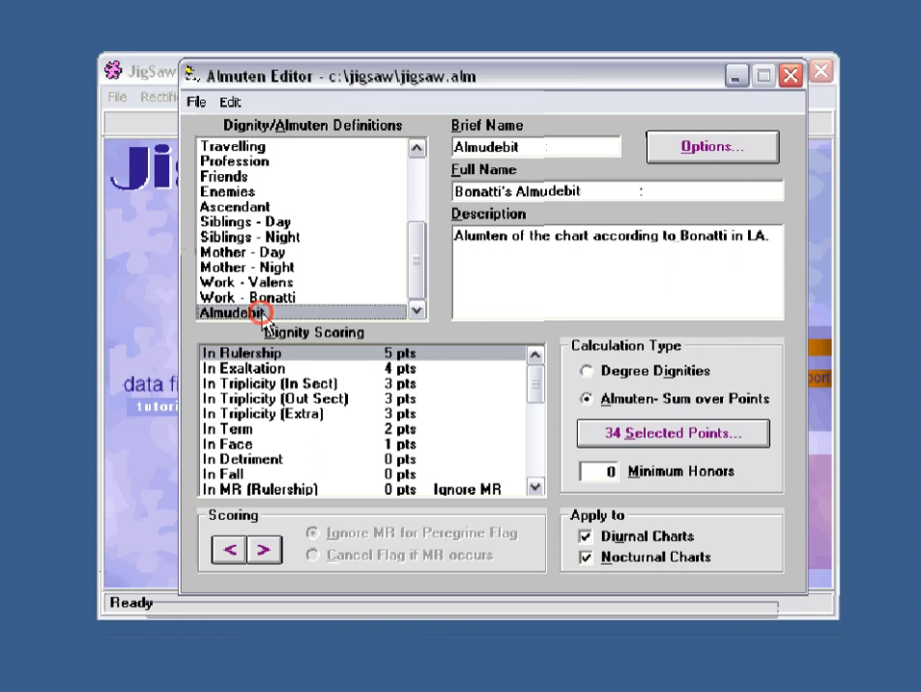
click(524, 146)
text(2)
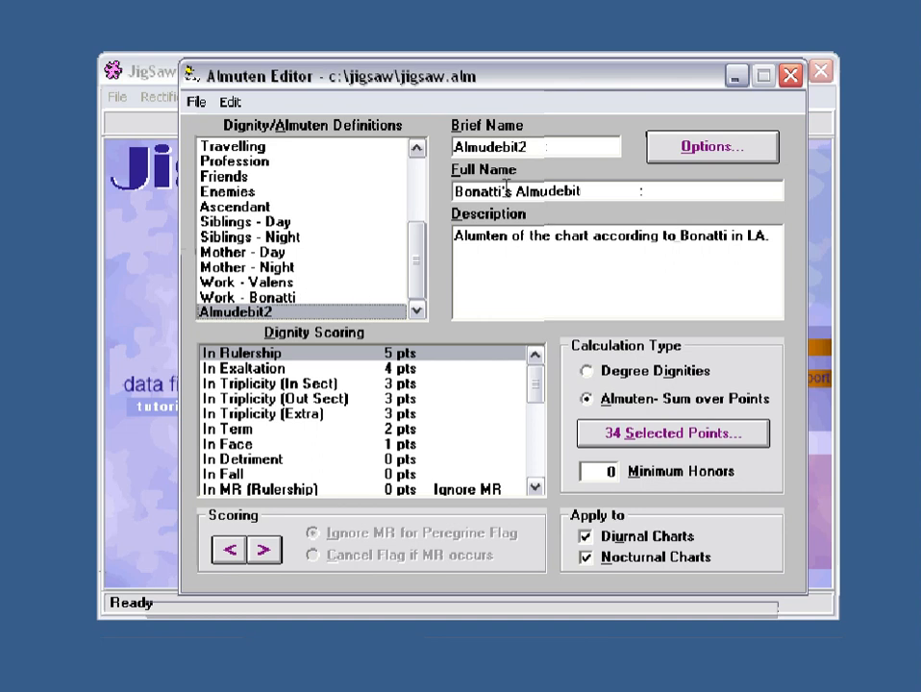
drag(450, 190, 513, 190)
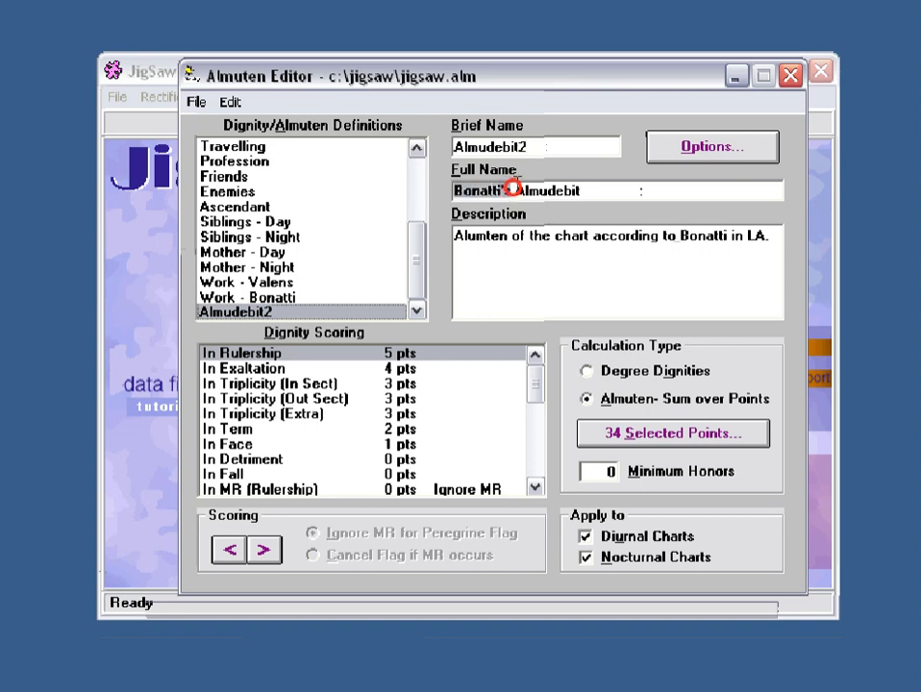
text(My)
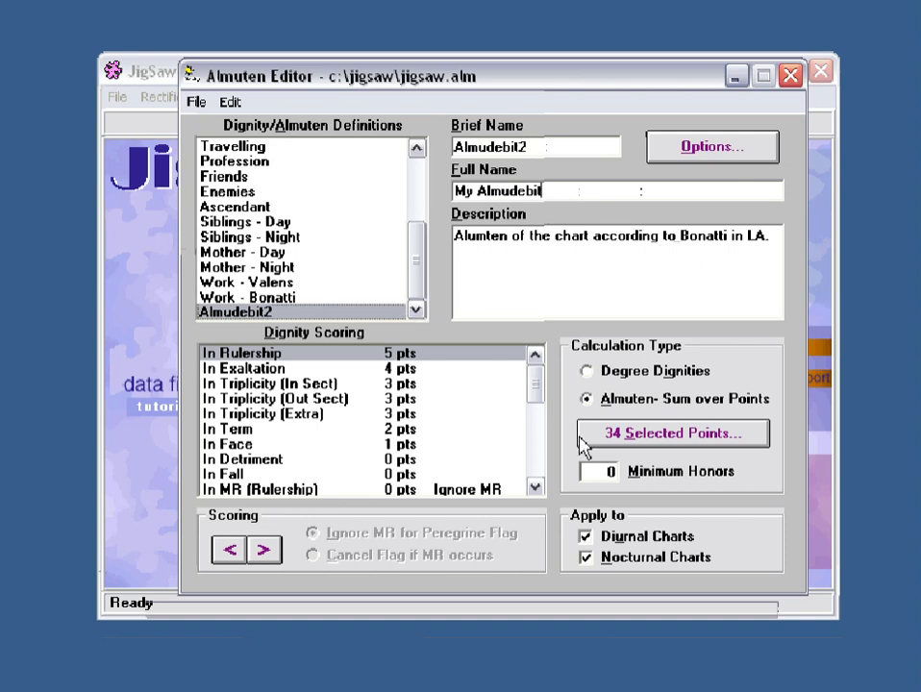
- Save the almuten file, check the Almudebit2 definition and close the Almuten Editor
click(197, 104)
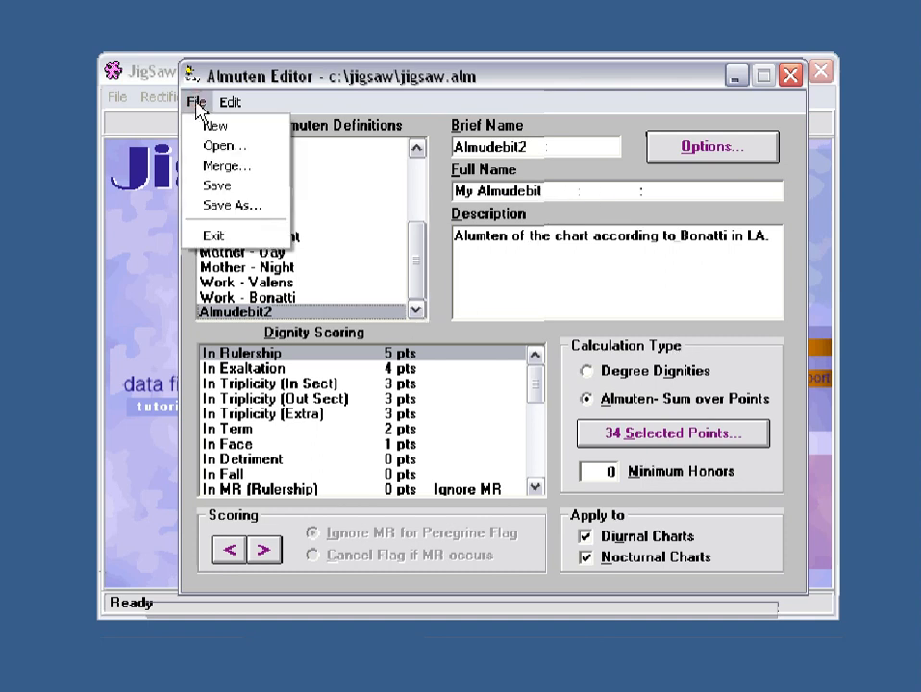
click(229, 188)
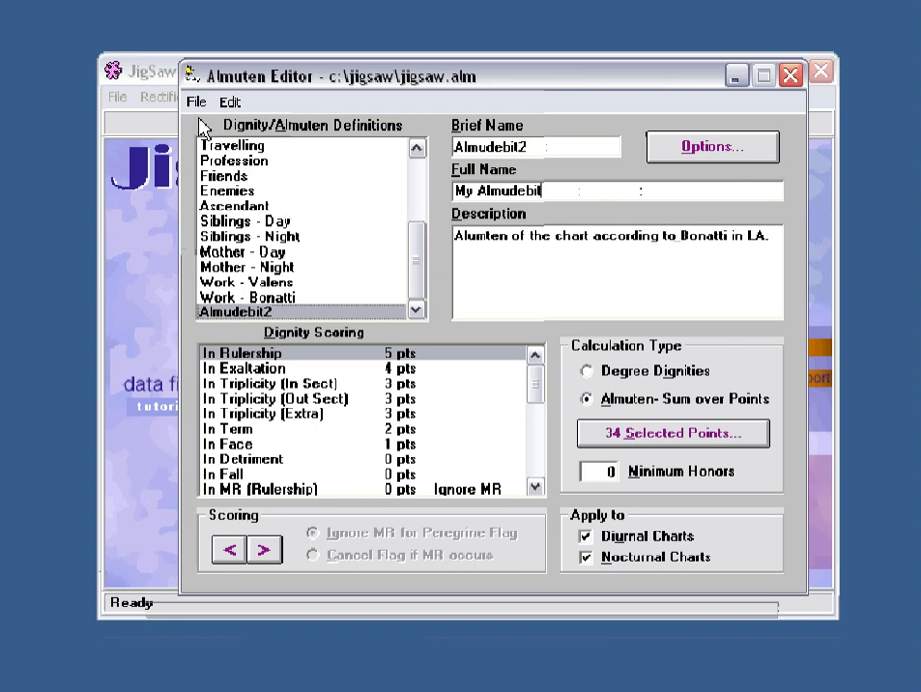
mouse_move(420, 261)
mouse_down()
mouse_move(411, 188)
mouse_move(421, 262)
mouse_up()
click(242, 311)
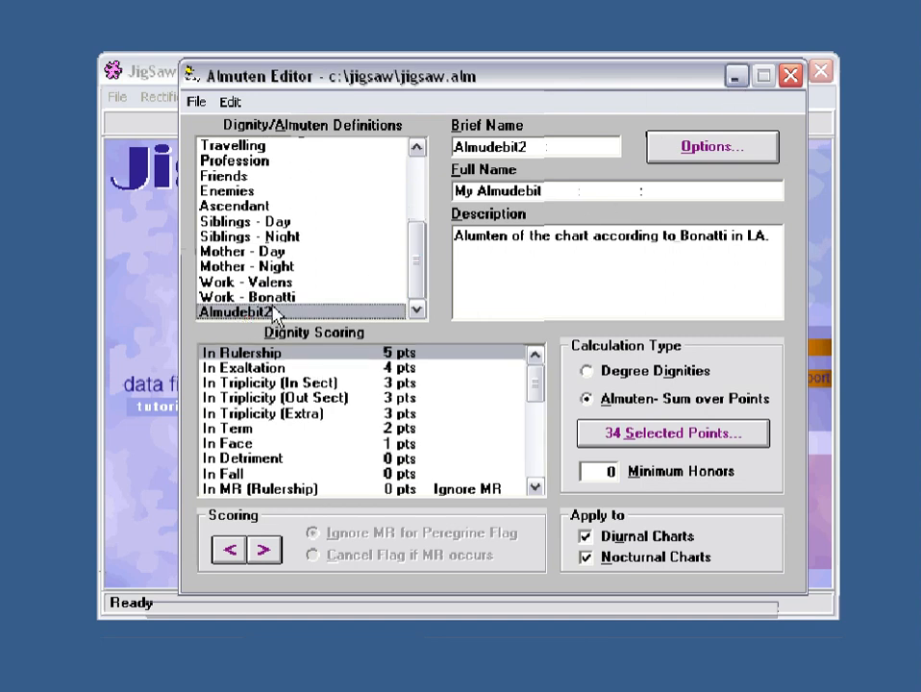
click(789, 77)
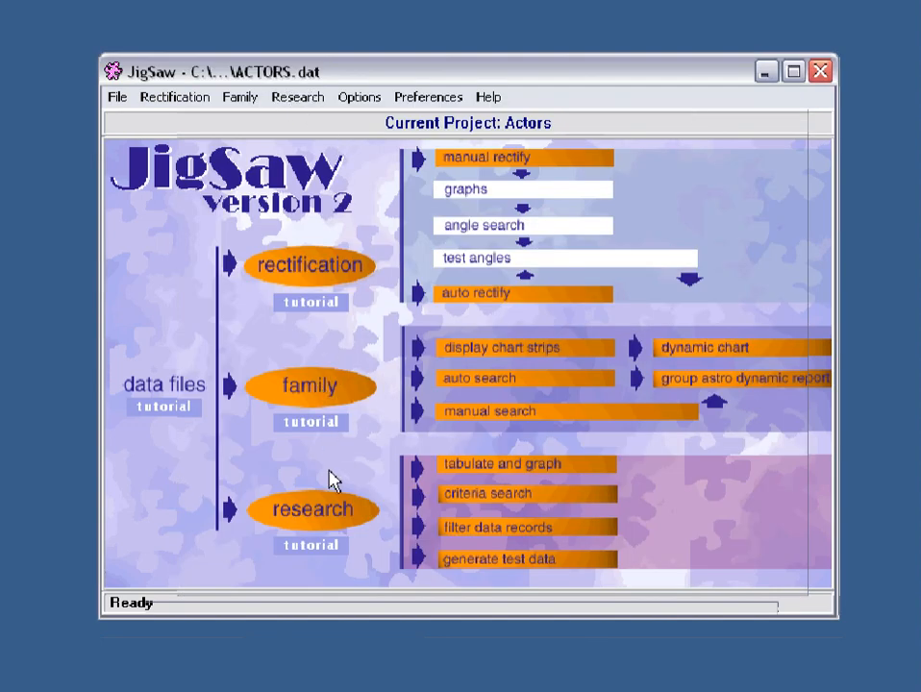
- Start Tabulate & Graph for the Actors project and open its research point selection
click(314, 507)
click(309, 510)
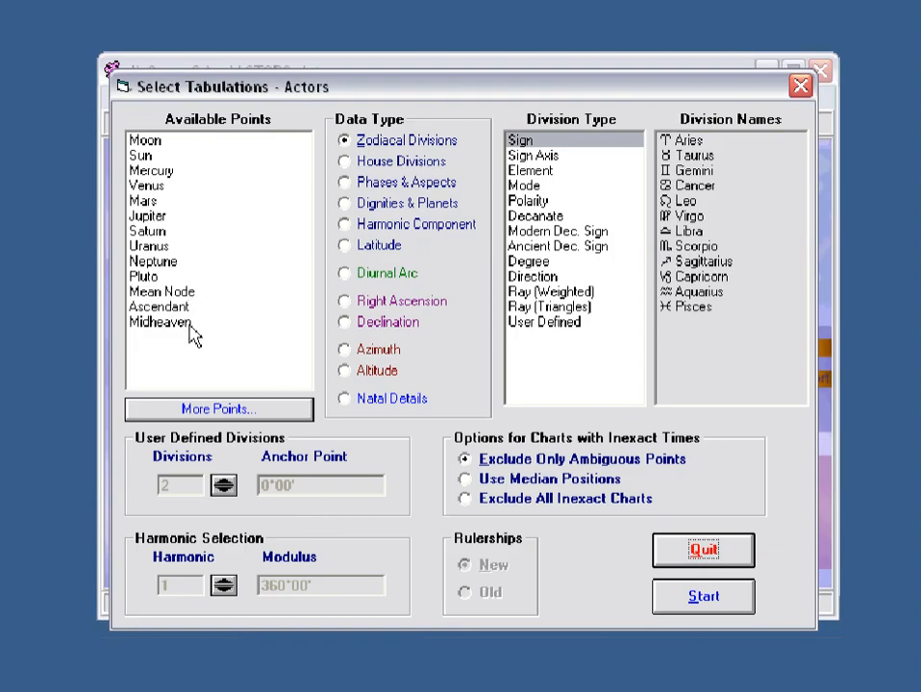
click(220, 412)
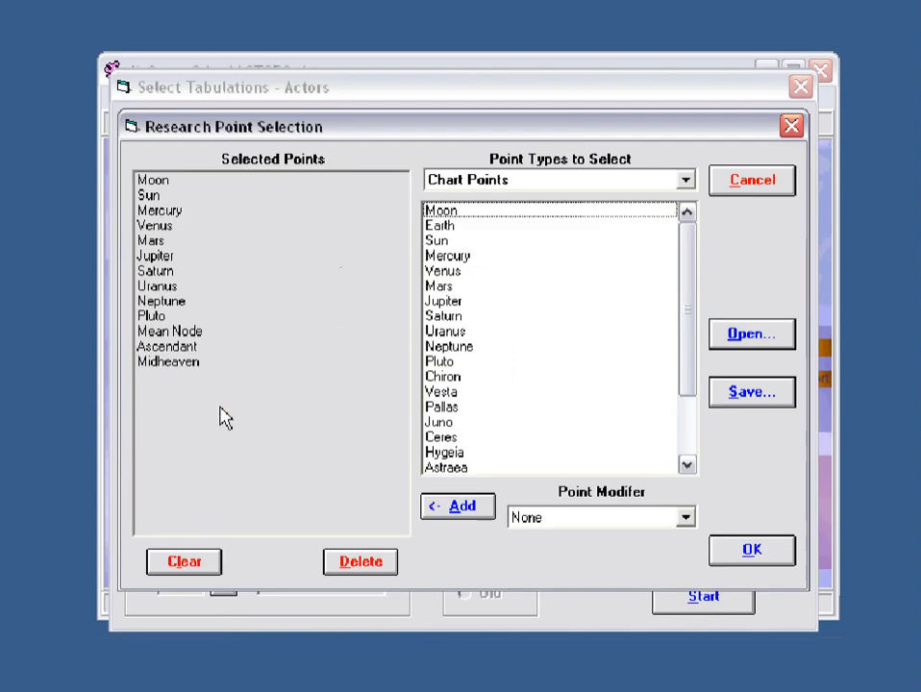
- Add My Almudebit from the Chart Almutens to the research points, select it among the available points and quit the tabulation selection
click(687, 182)
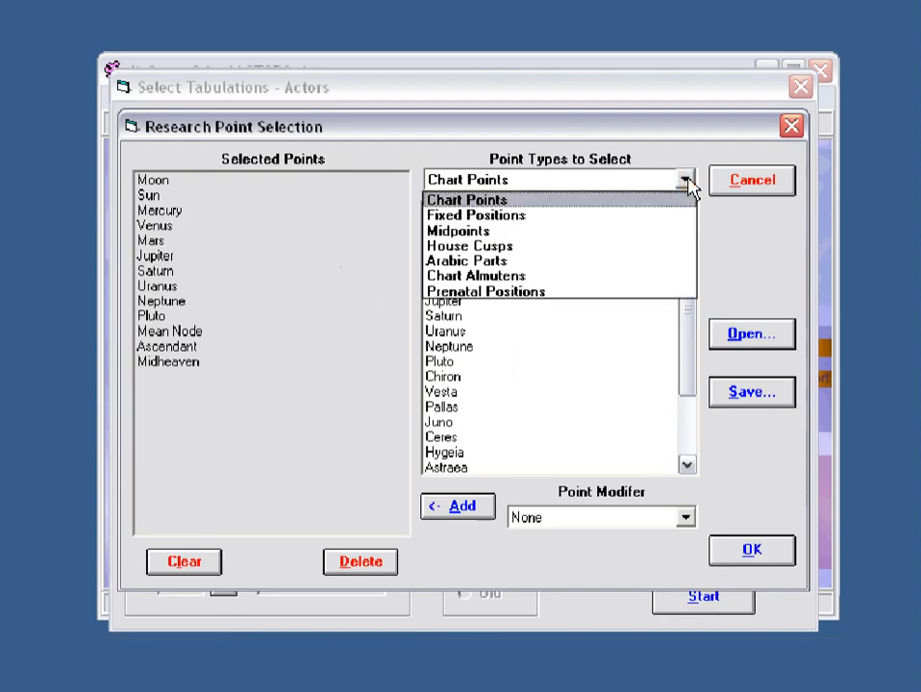
click(499, 276)
drag(691, 270, 695, 333)
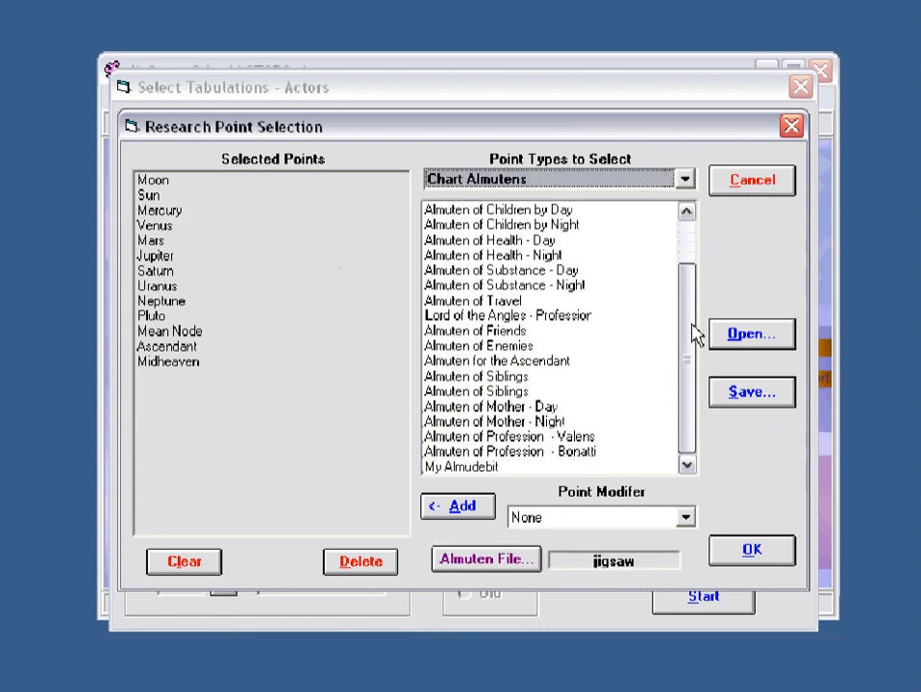
click(469, 467)
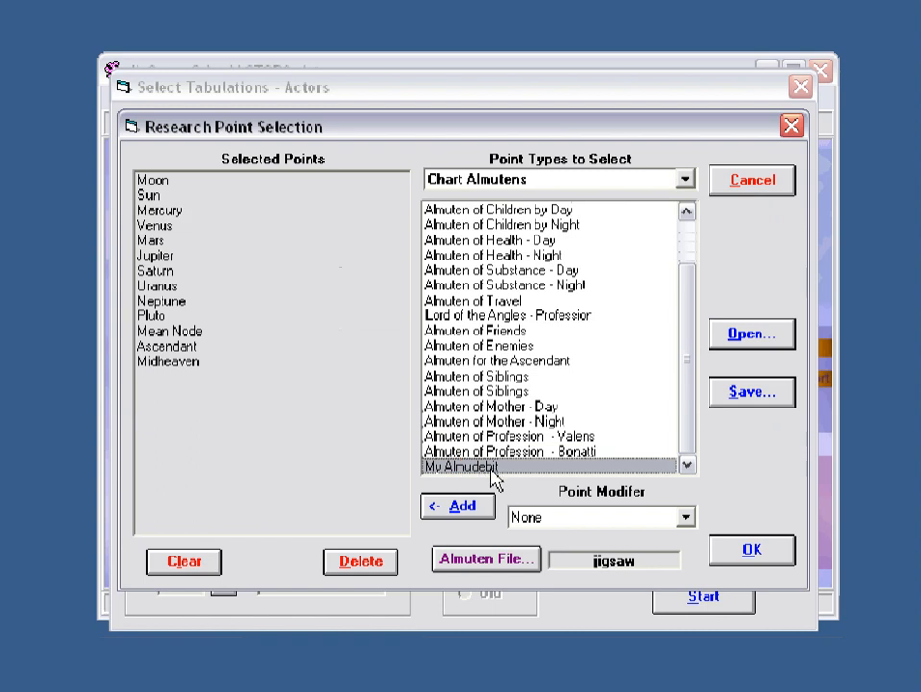
click(463, 509)
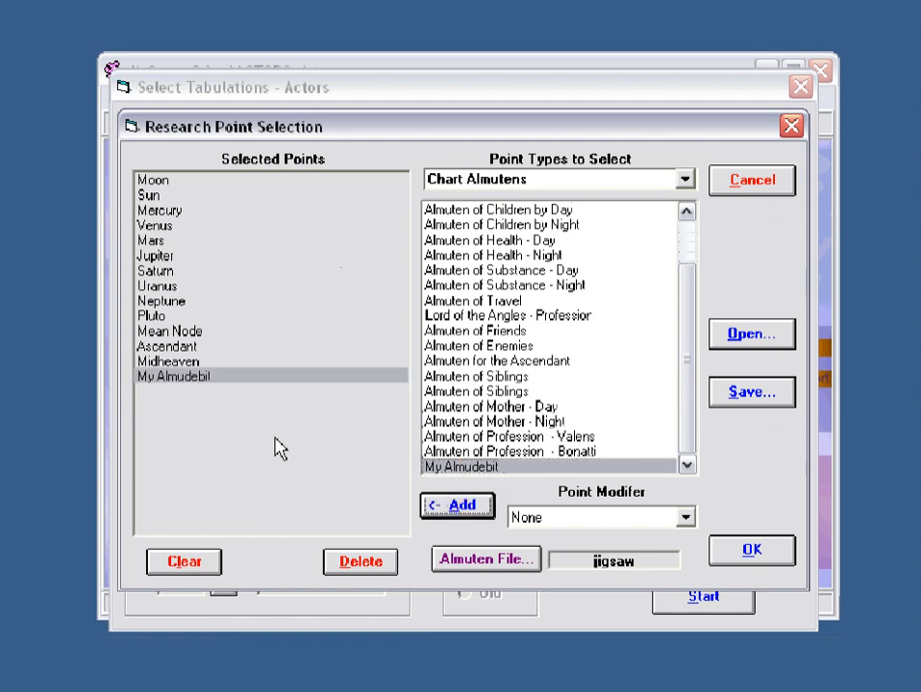
click(736, 555)
click(152, 338)
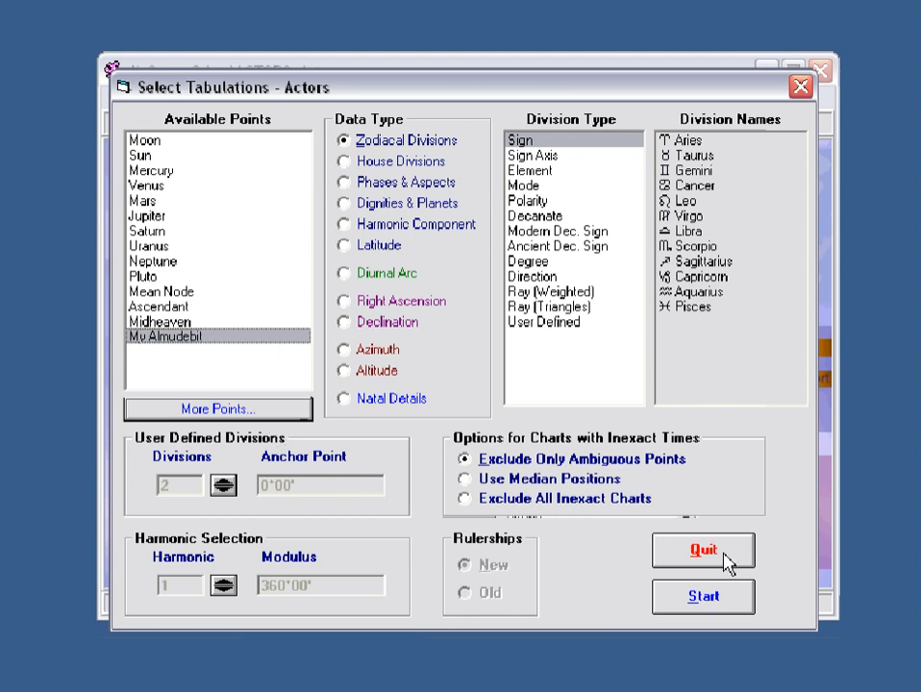
click(727, 562)
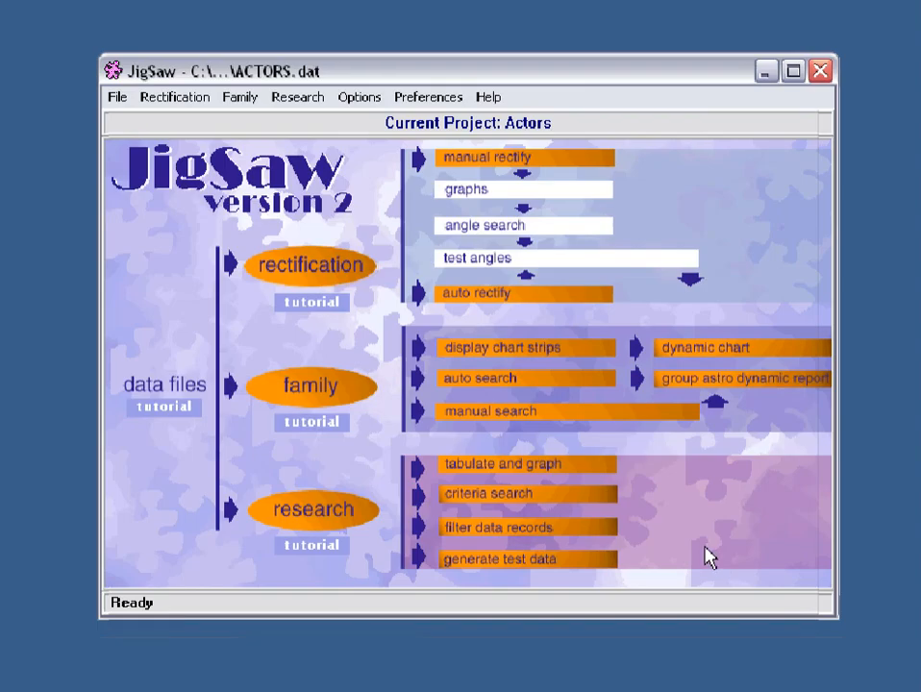
- Open the Arabic Parts Editor from the research module
click(327, 520)
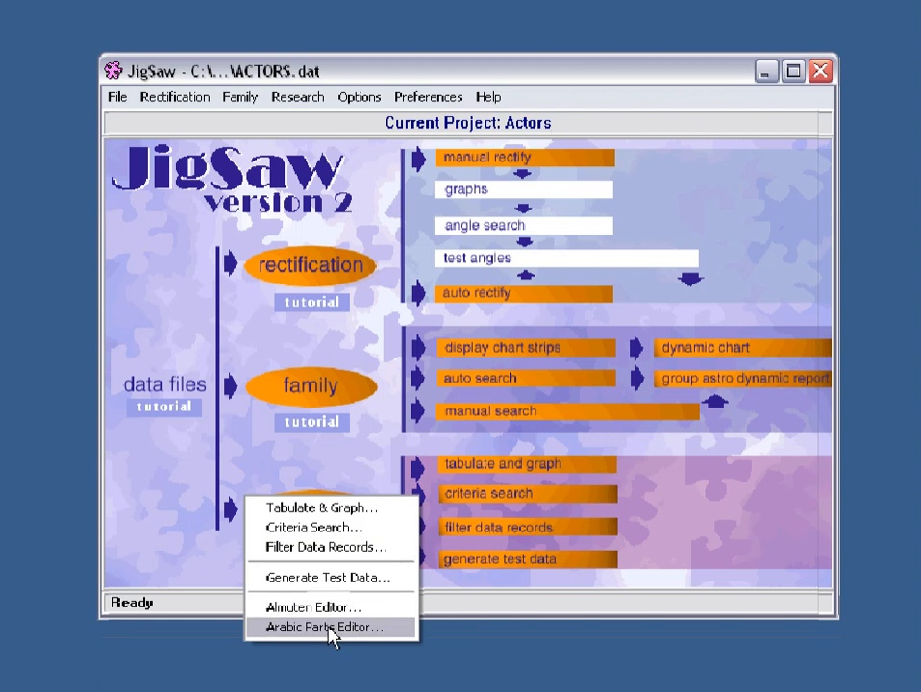